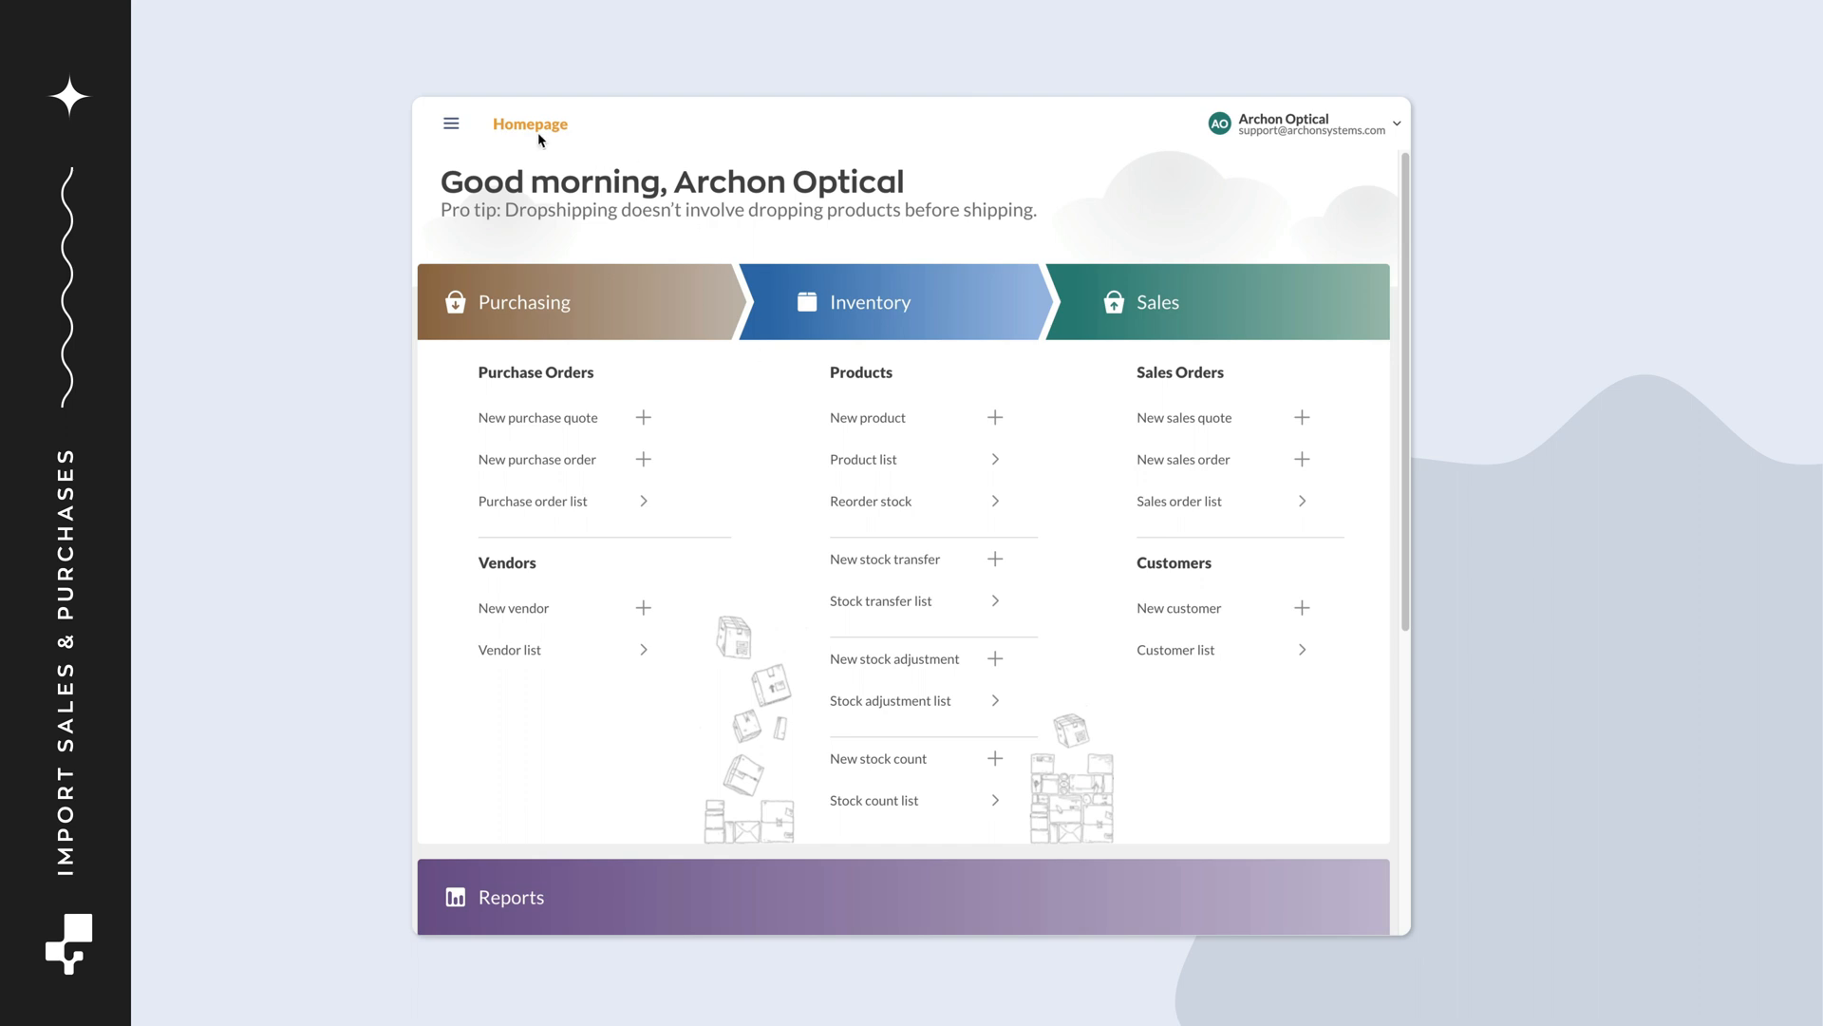
Step: Choose Sales orders as the export data with the Past month date range
left_click(450, 124)
scroll(570, 571, "down", 5)
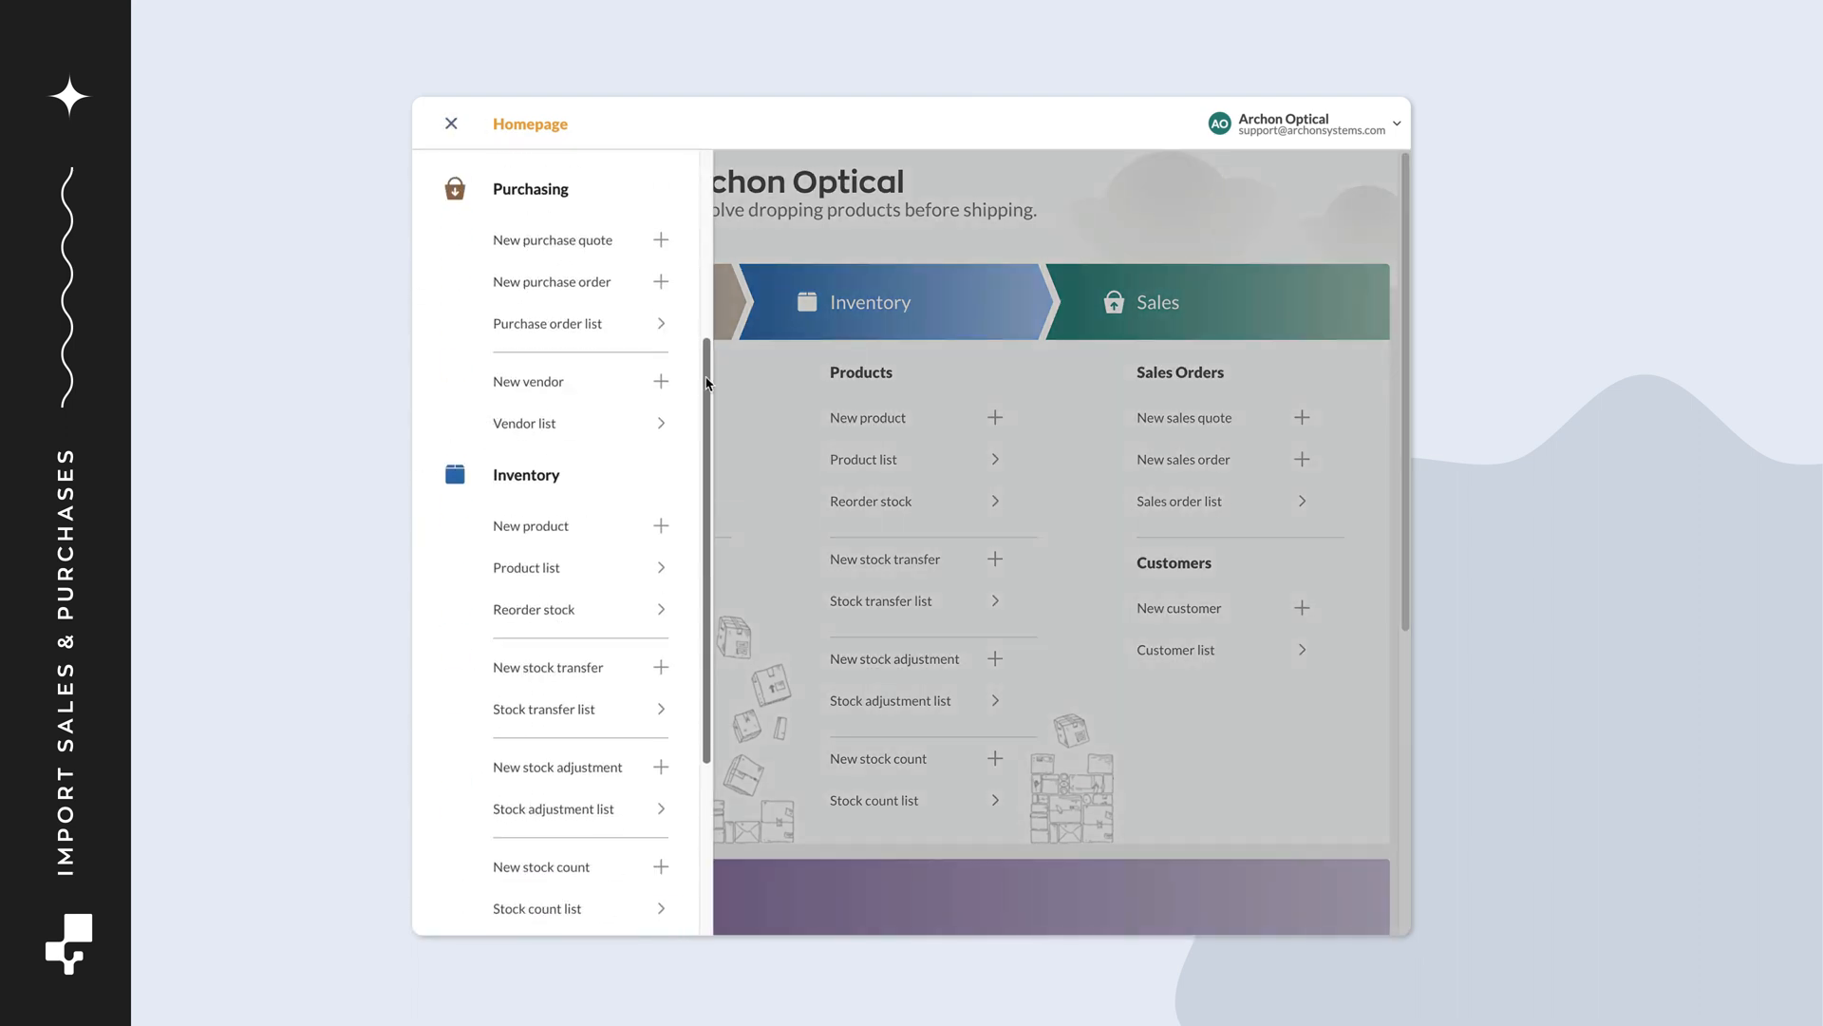
scroll(570, 570, "down", 5)
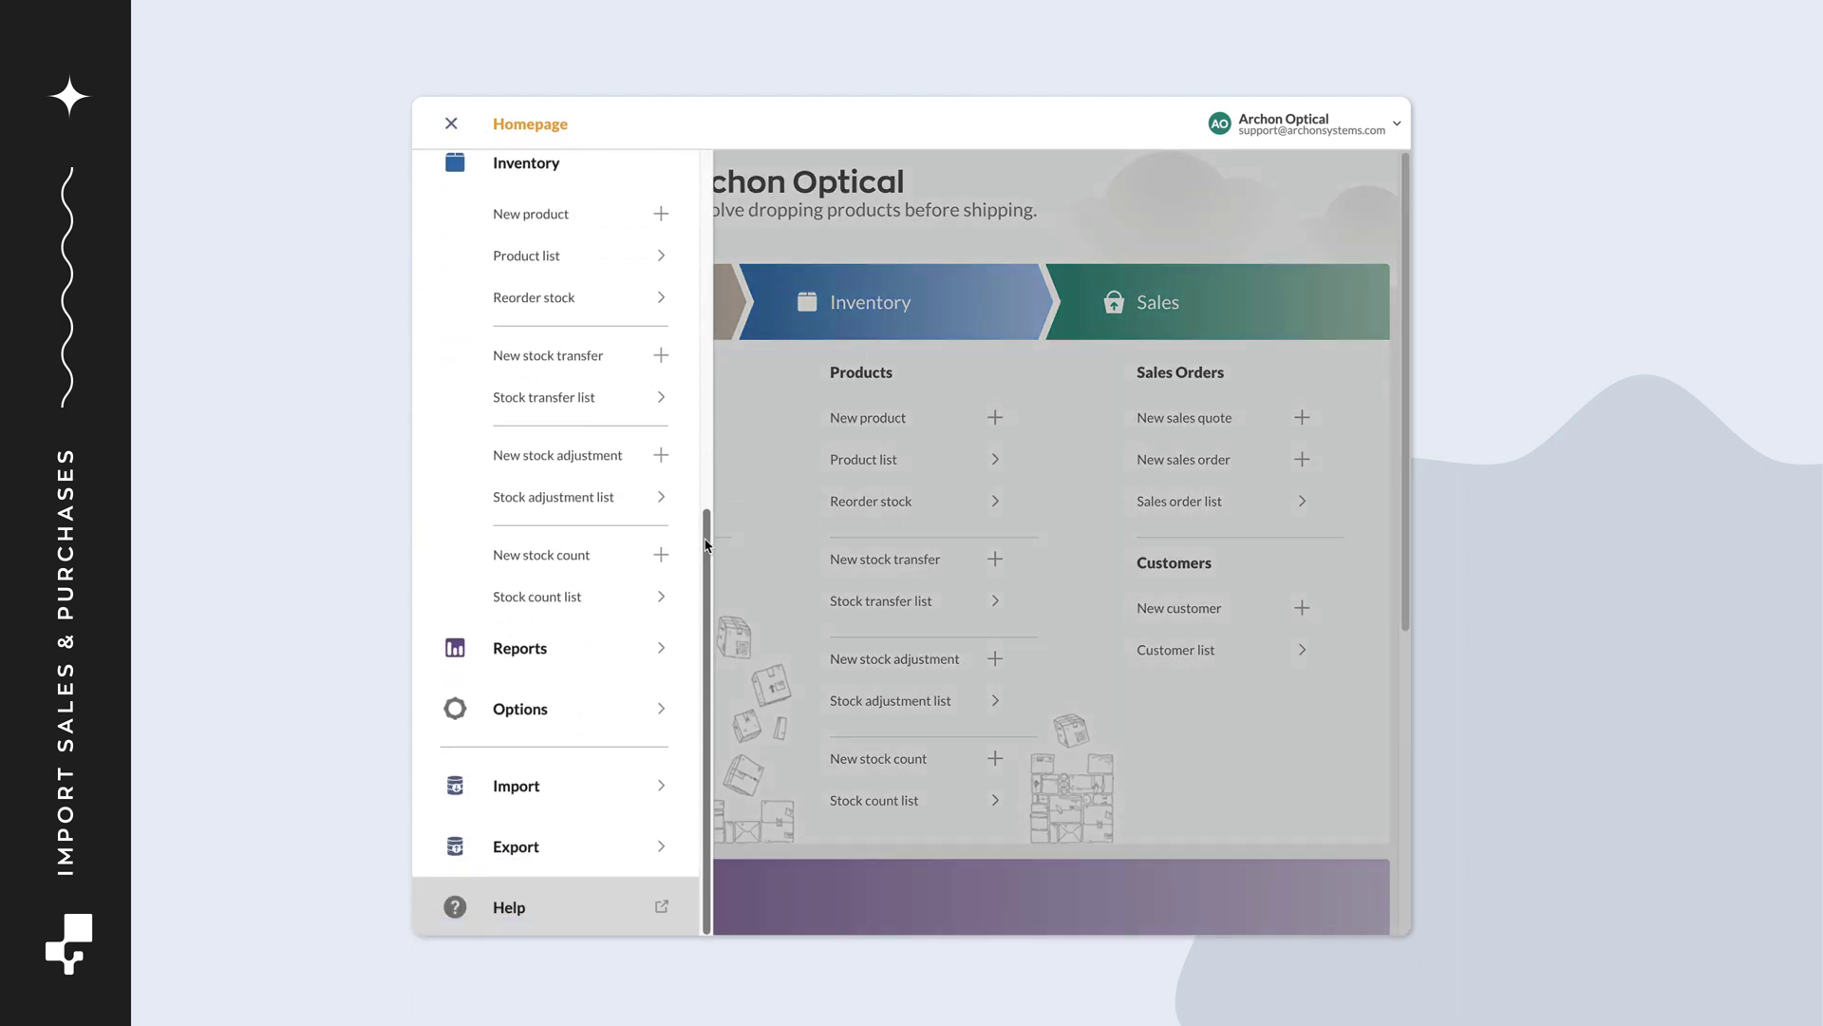
left_click(602, 872)
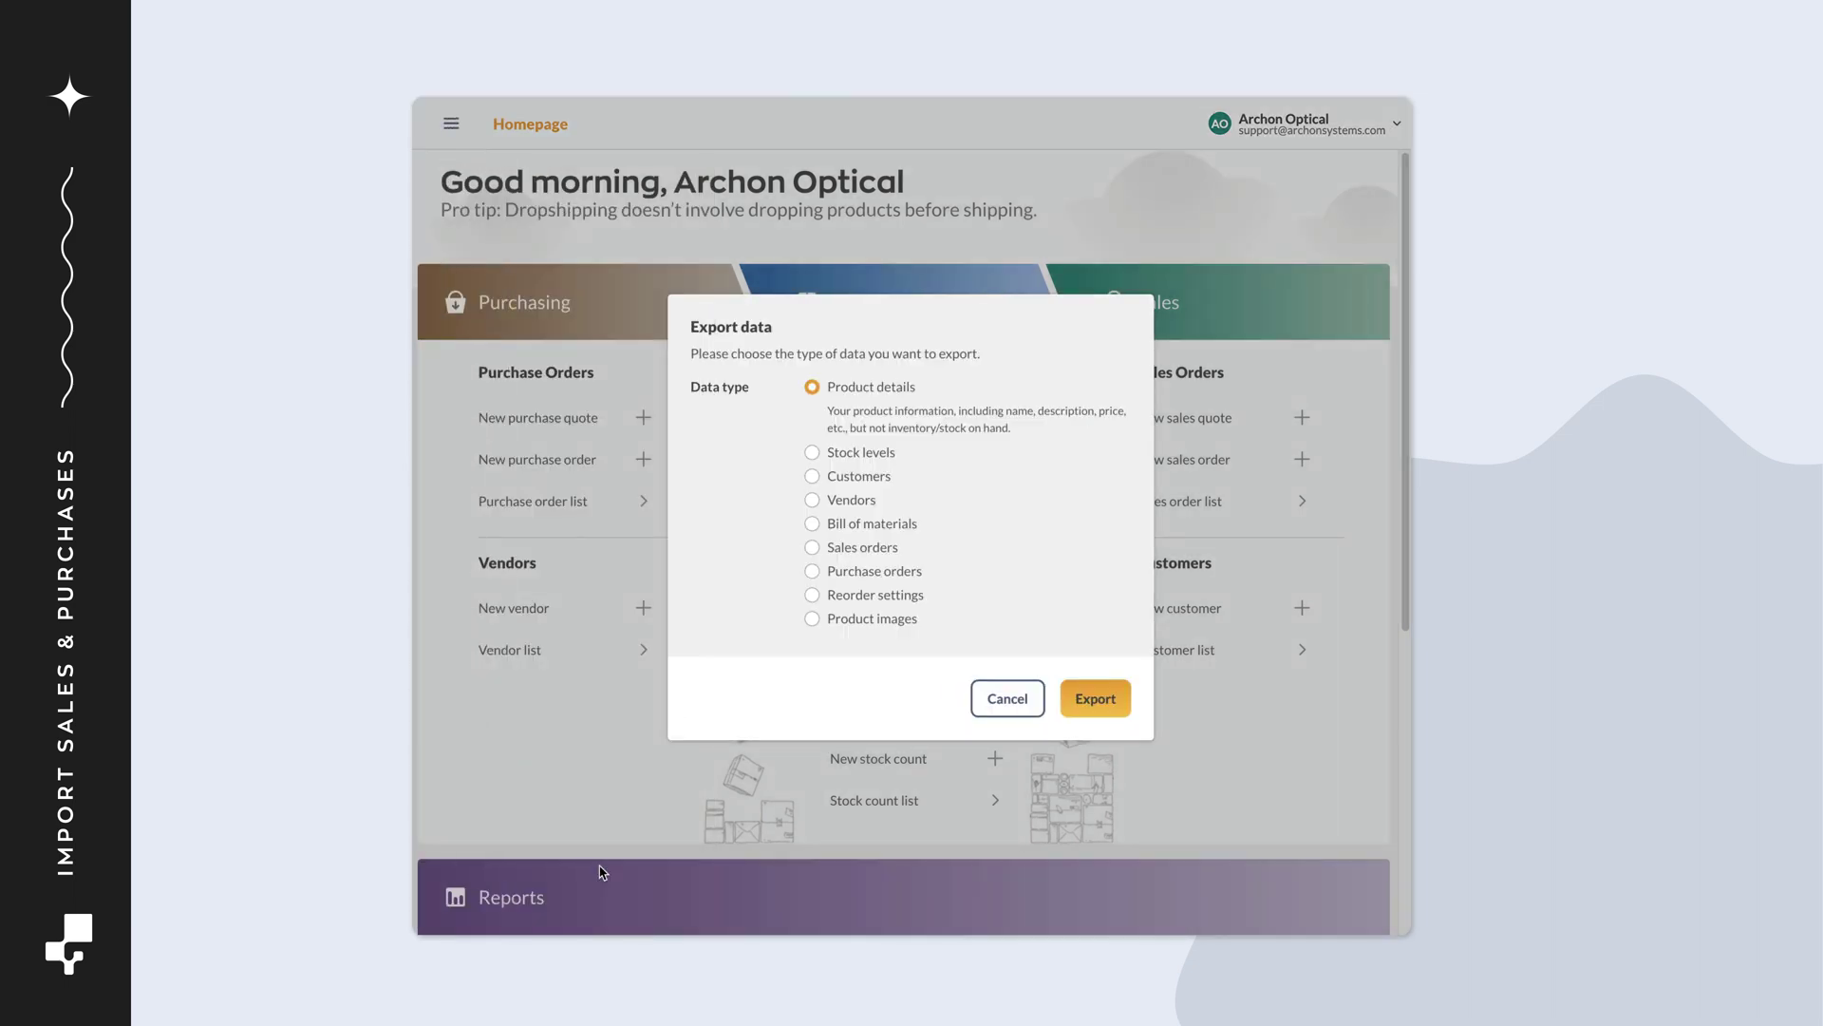
left_click(836, 551)
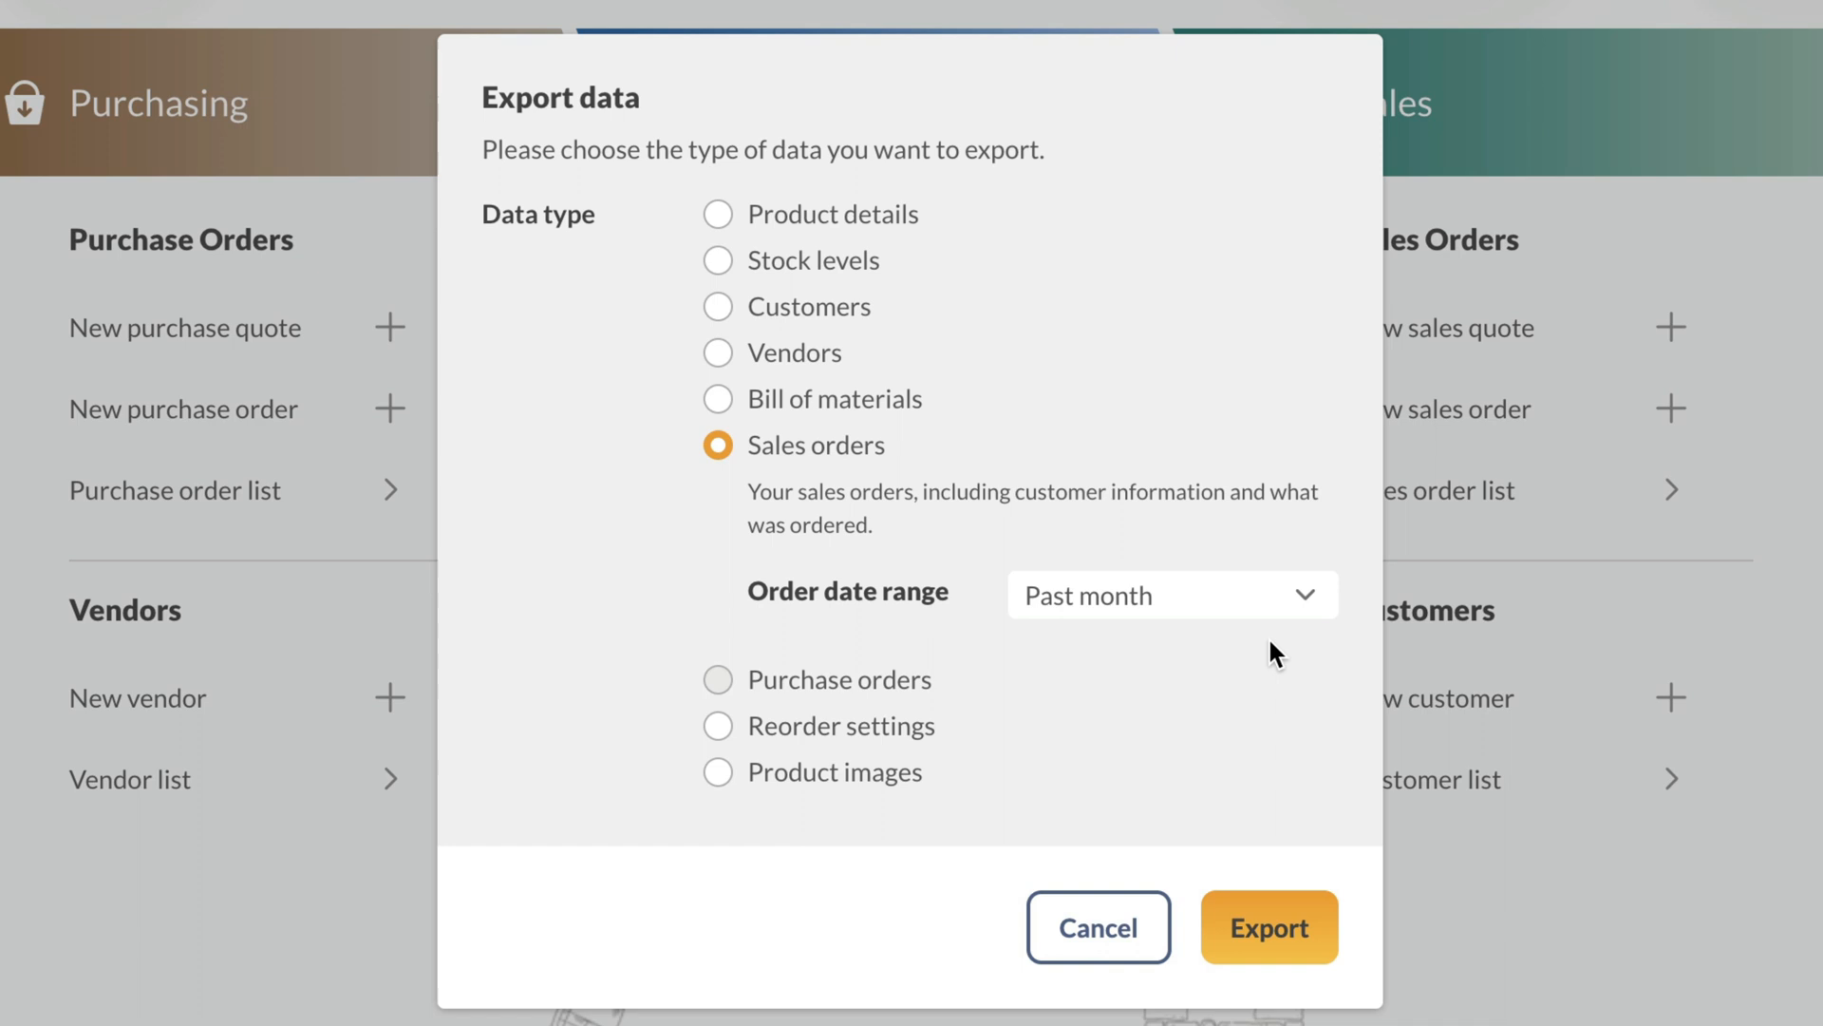
left_click(1311, 596)
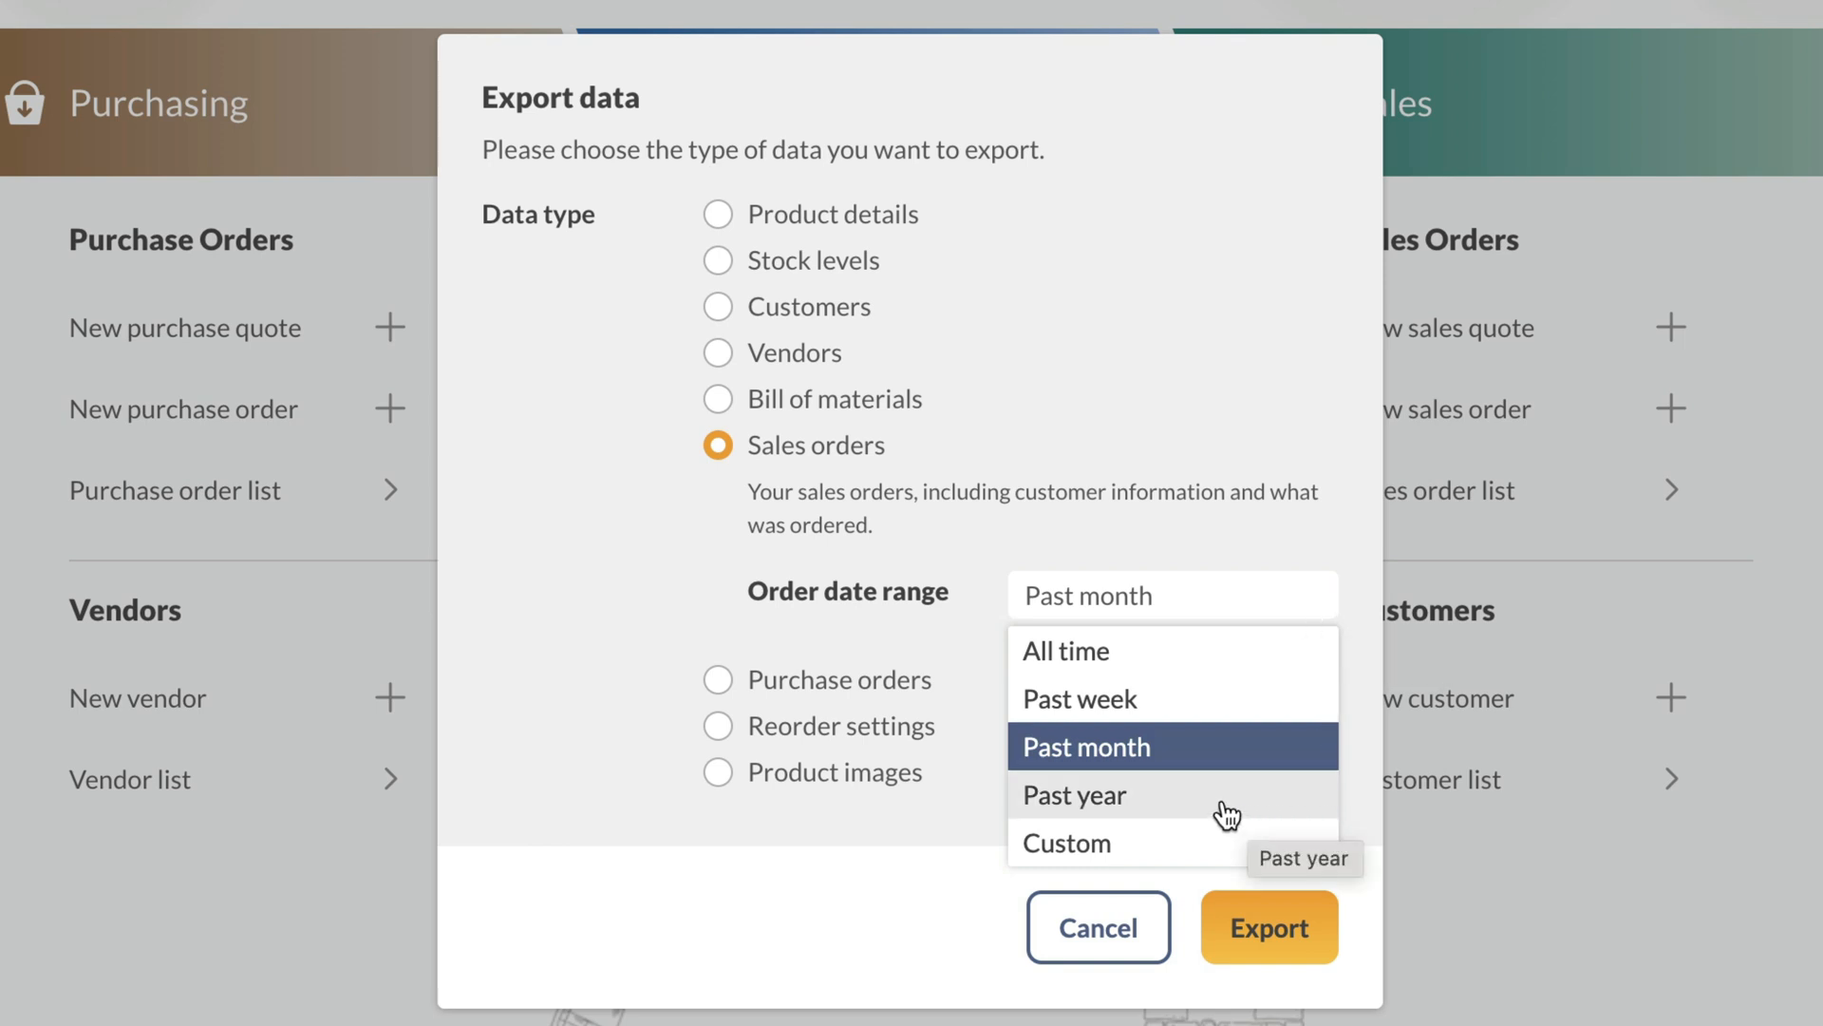
left_click(1206, 777)
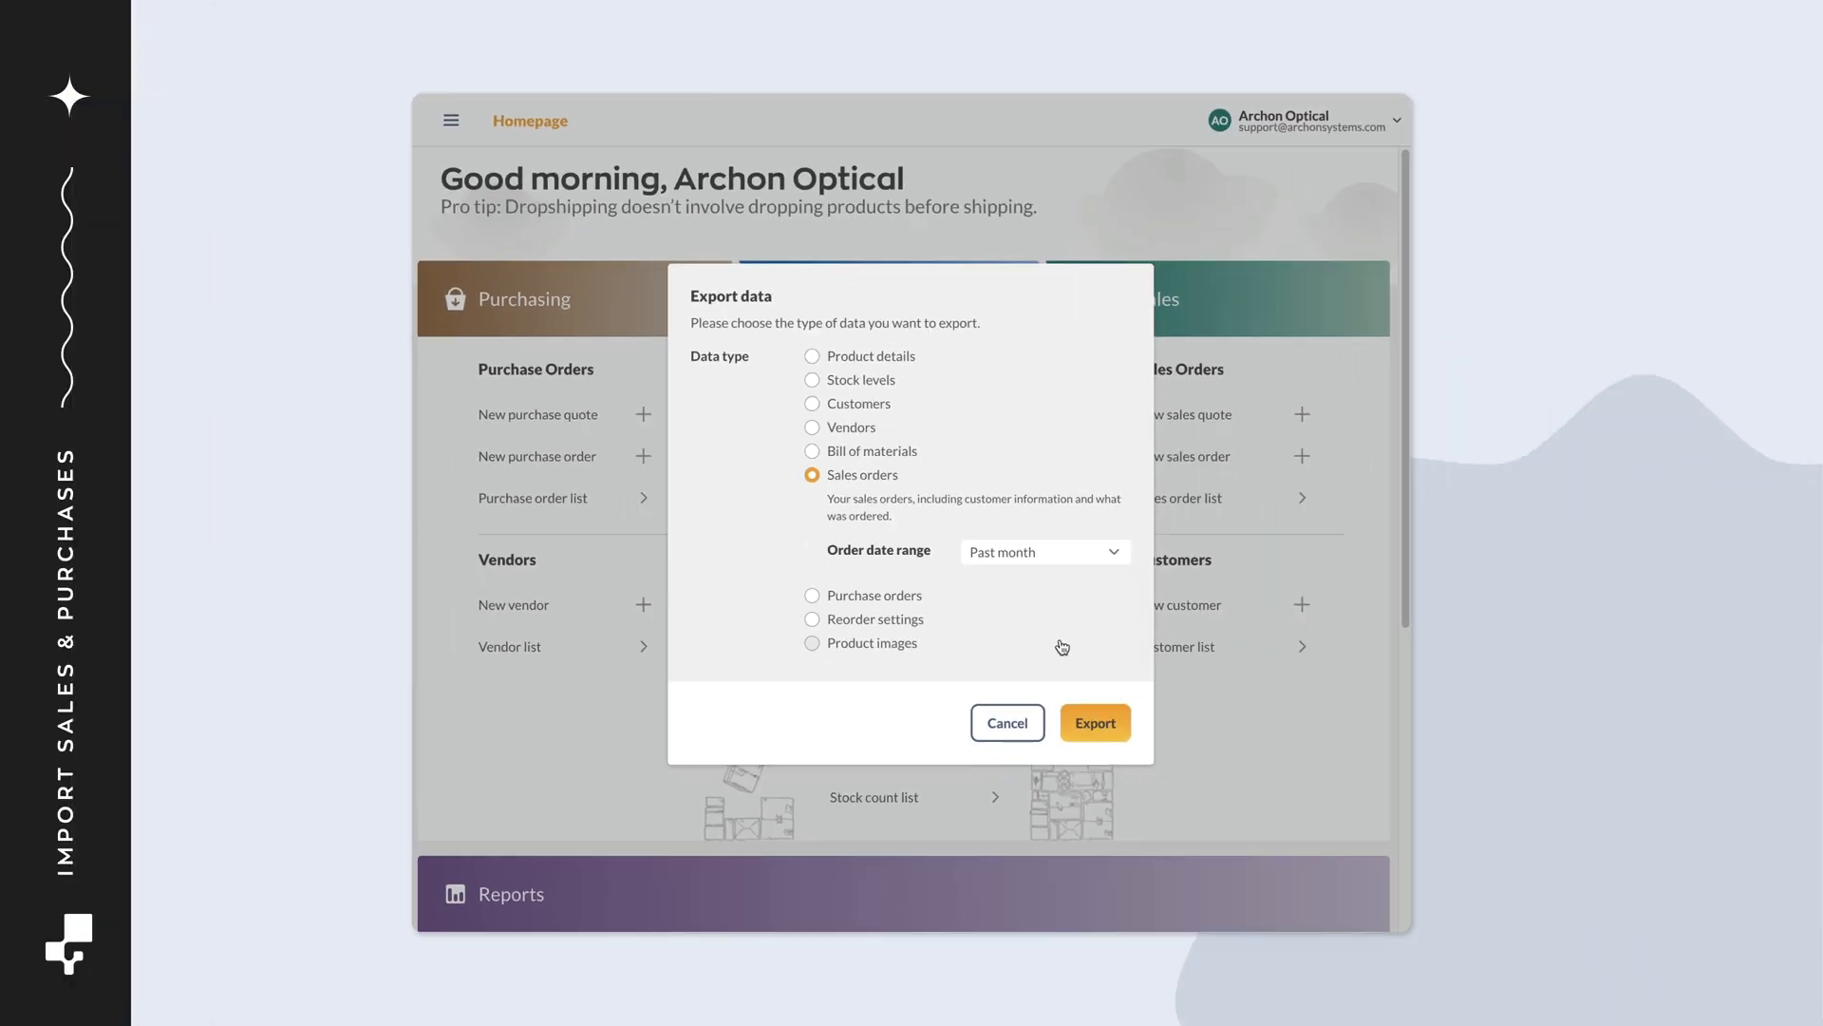
Step: Export and save the sales order CSV, then save the purchase order CSV too
left_click(1096, 727)
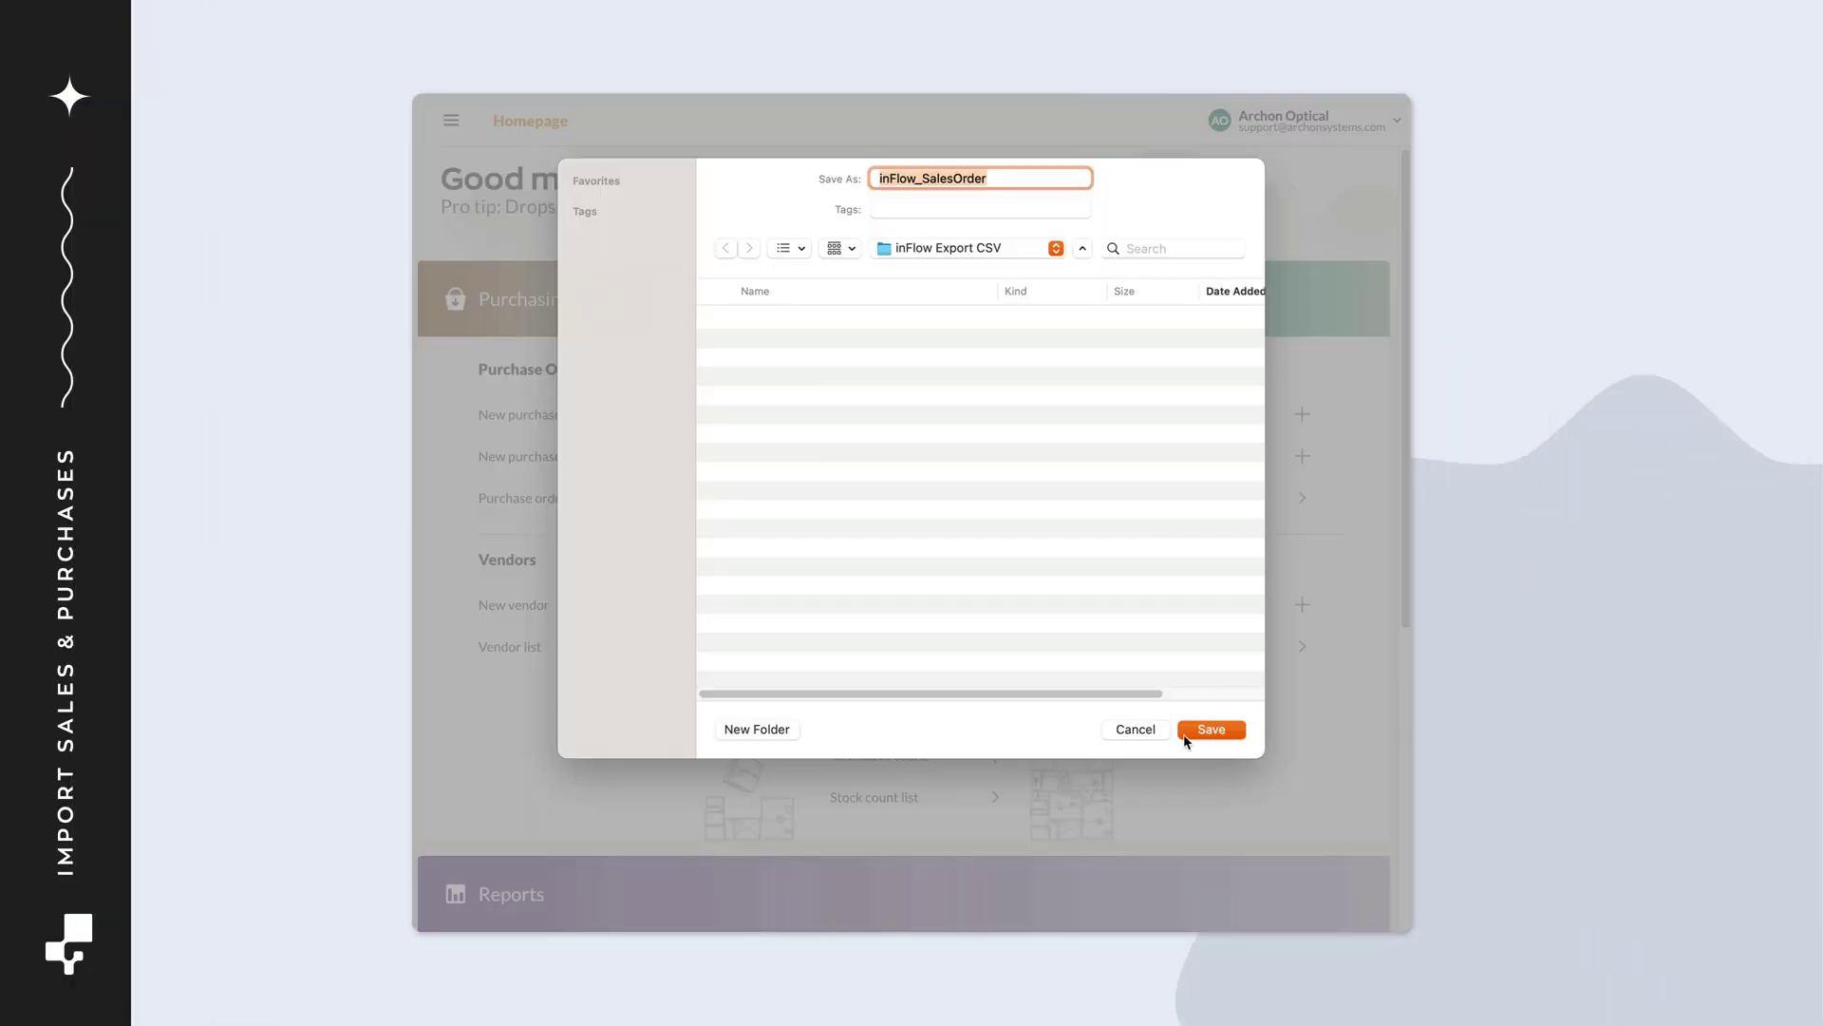
left_click(1210, 729)
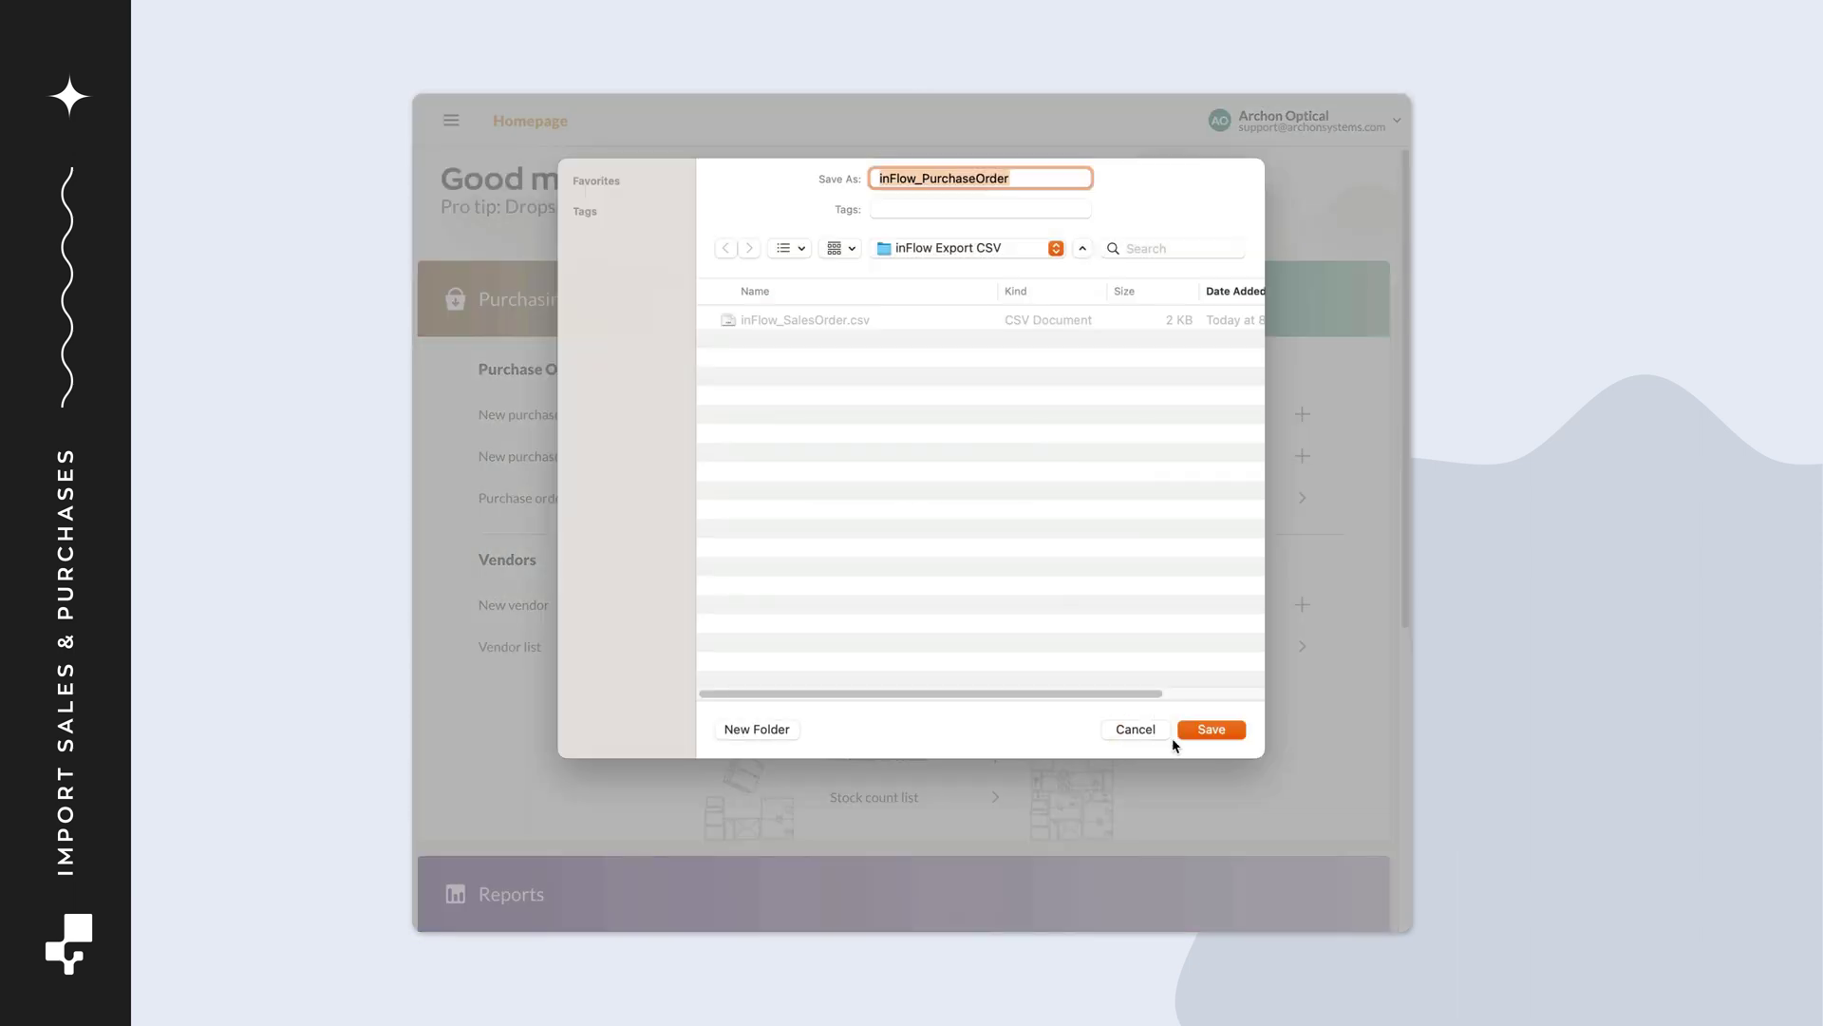
left_click(1215, 740)
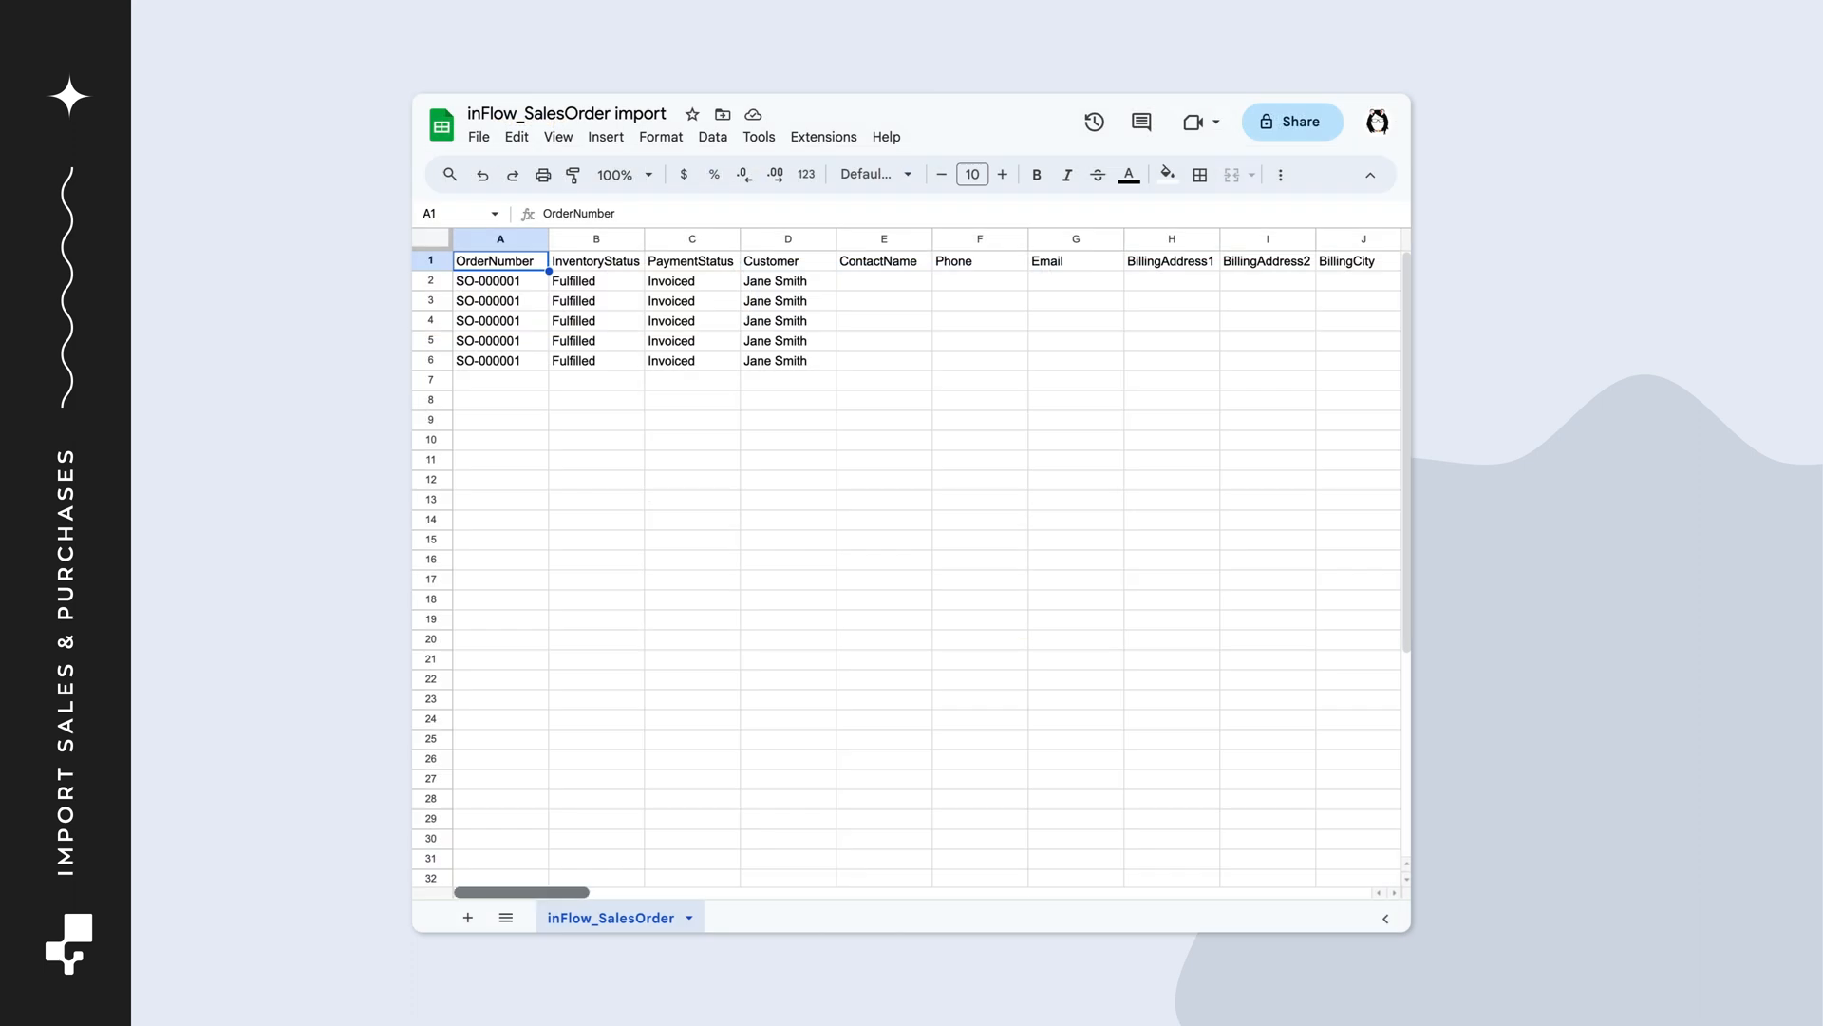
left_click_drag(522, 894, 841, 894)
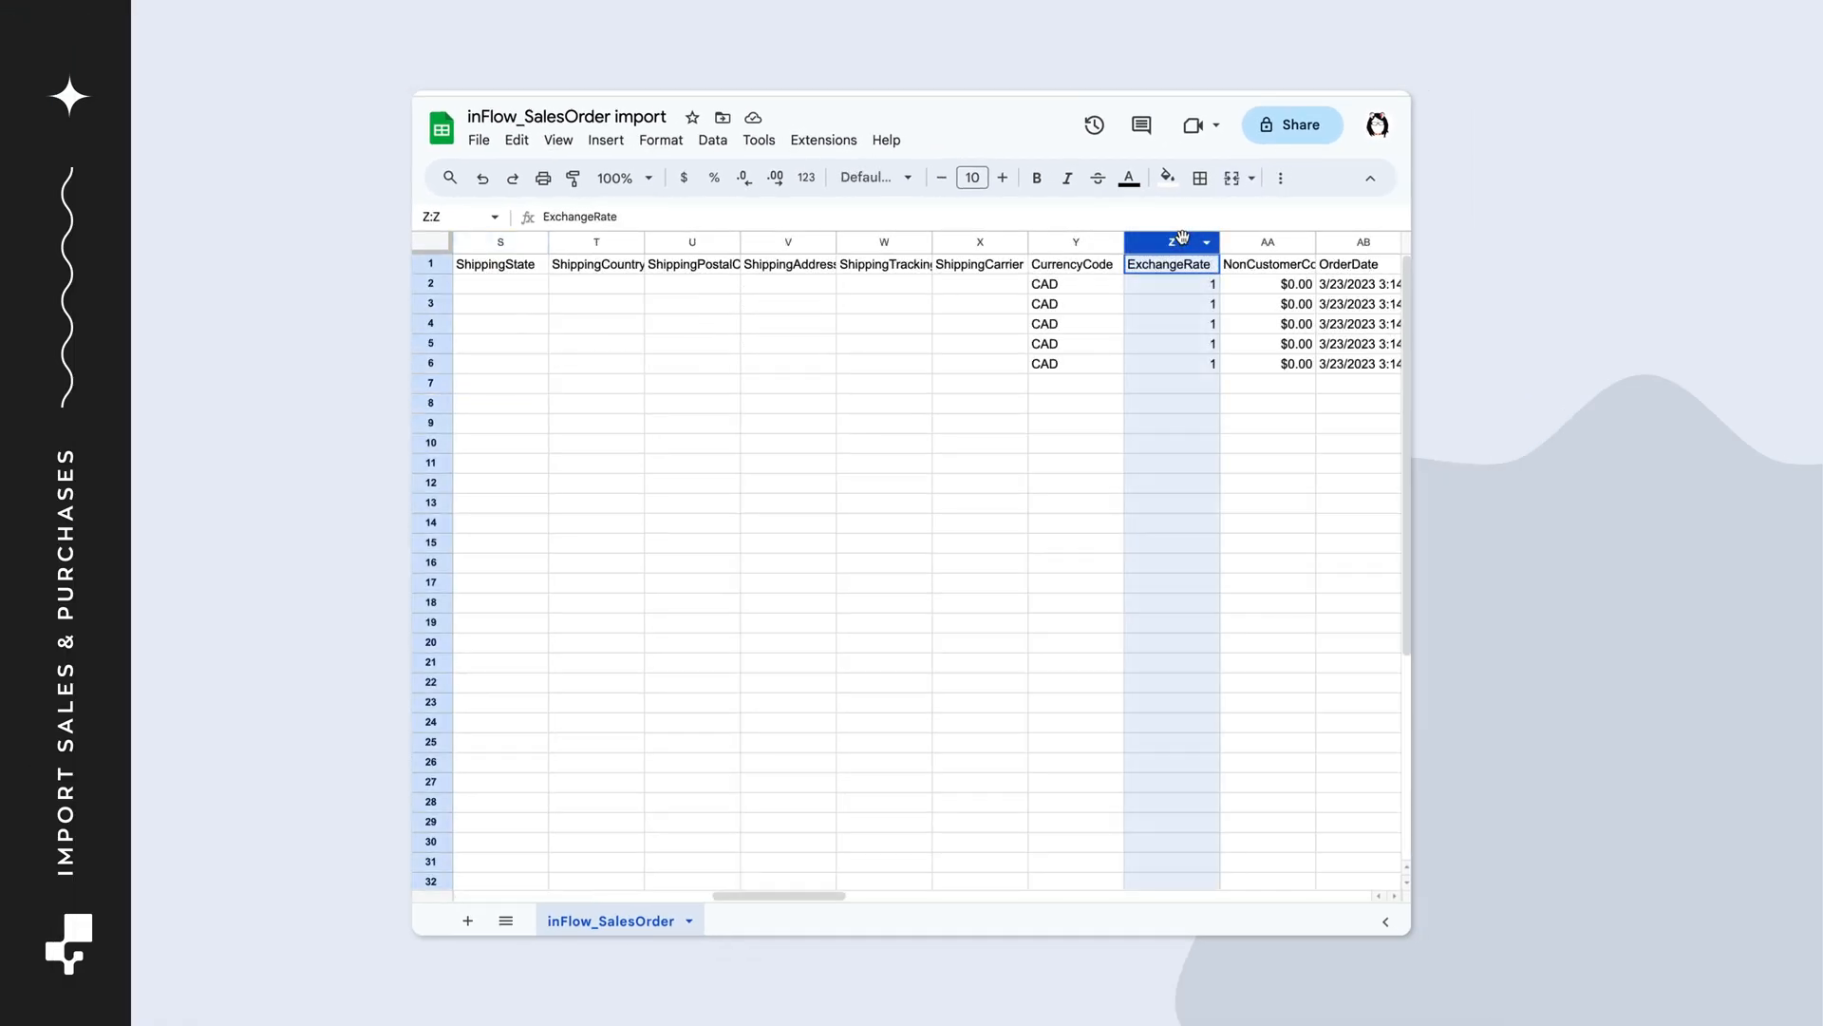
mouse_move(1182, 241)
left_mouse_down()
mouse_move(445, 263)
mouse_move(763, 242)
left_mouse_up()
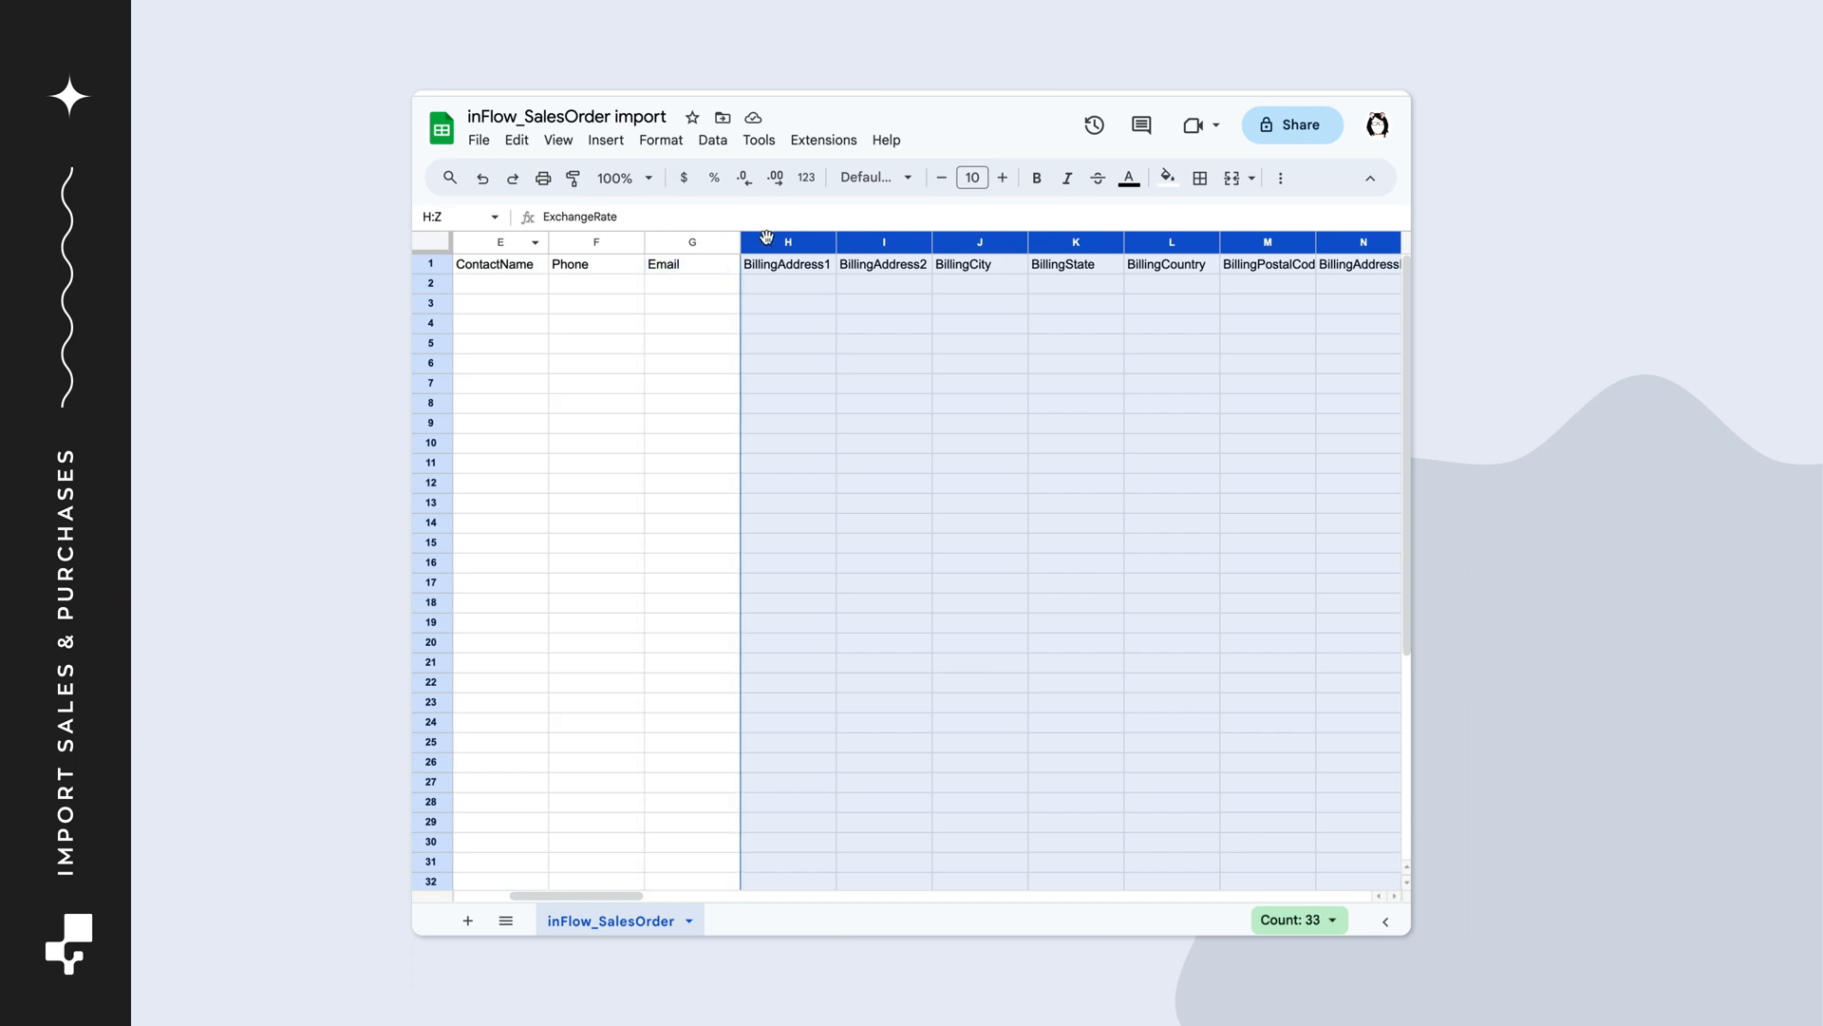
Step: Delete the billing and shipping columns H through Z
right_click(764, 243)
left_click(861, 463)
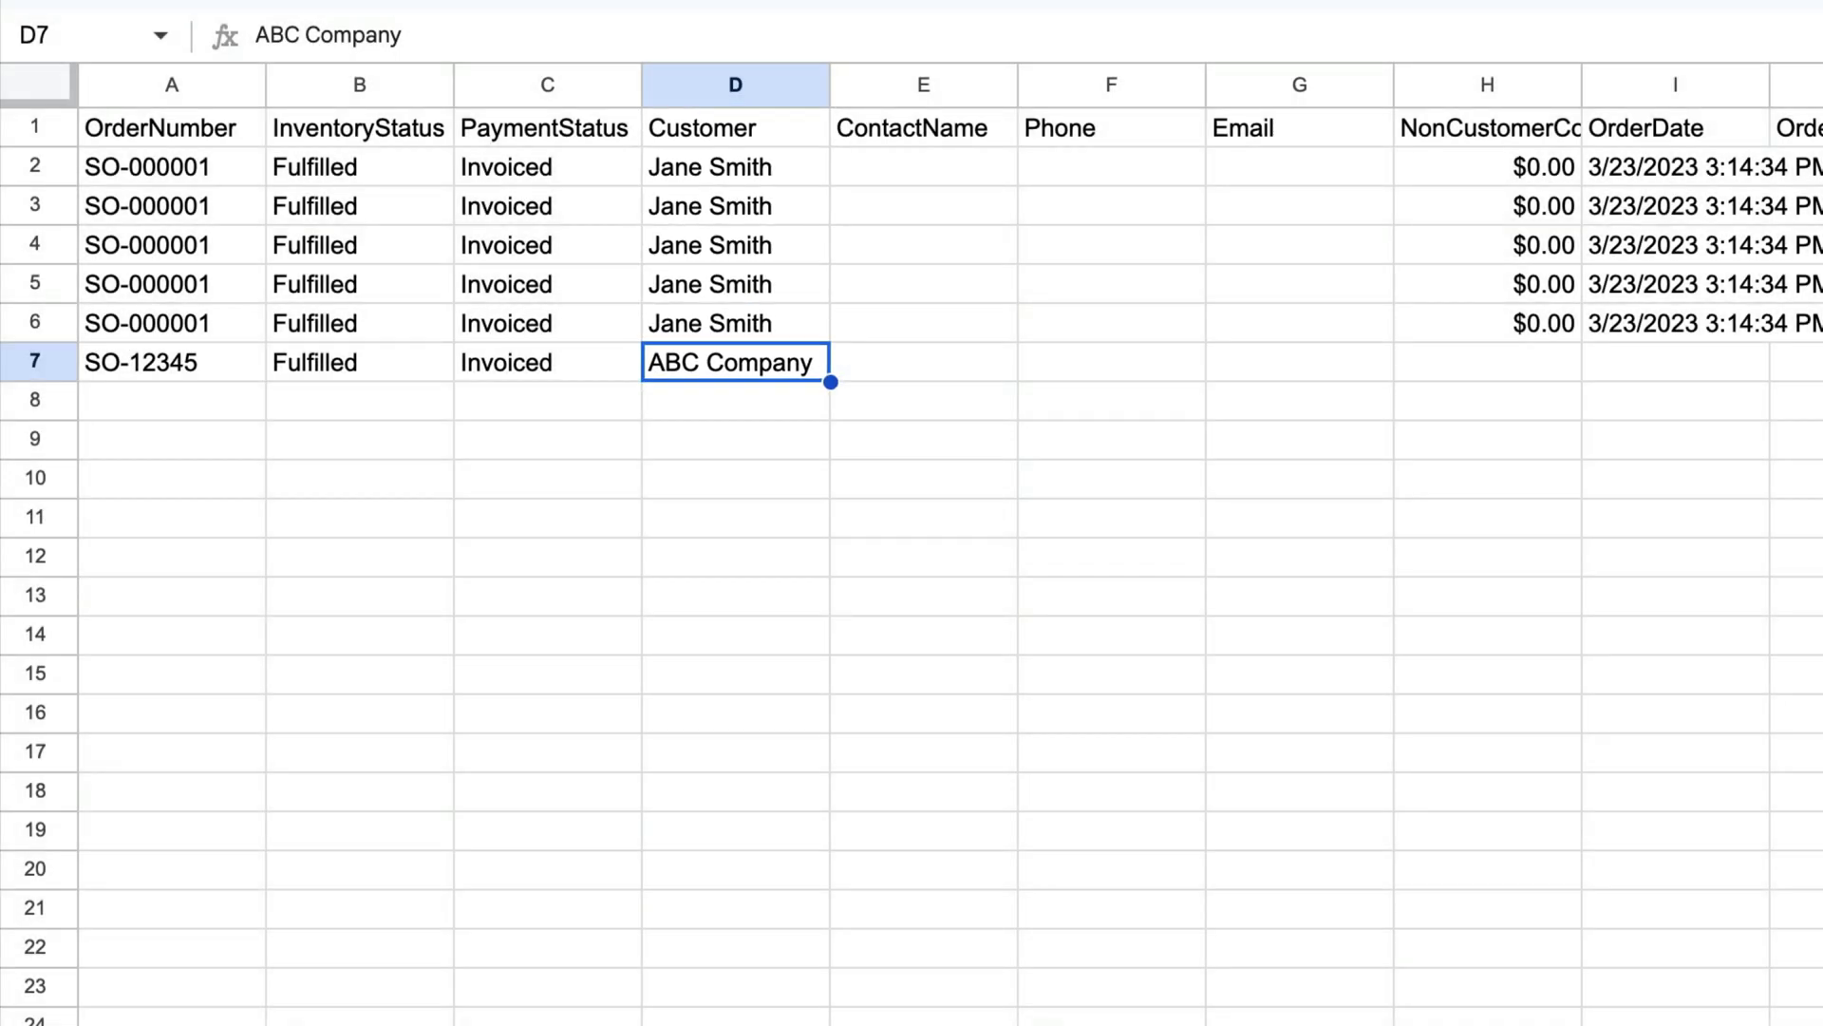
left_click(923, 128)
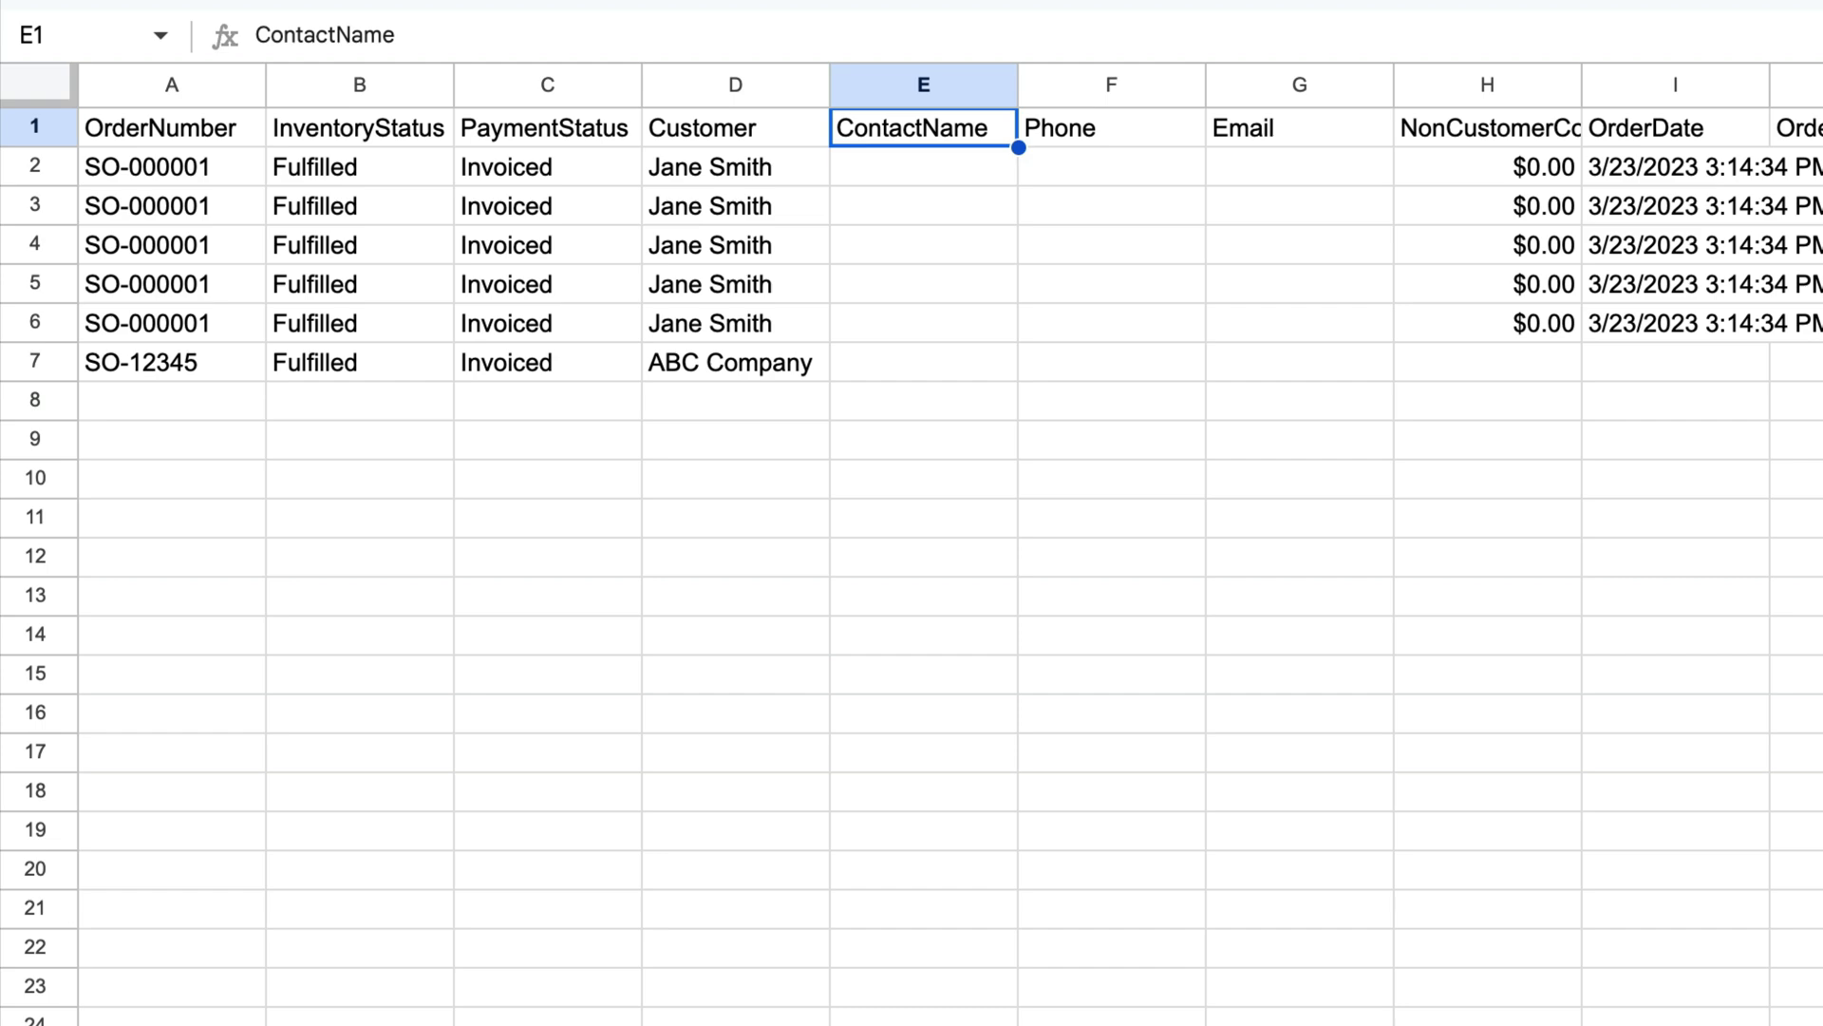
left_click(923, 362)
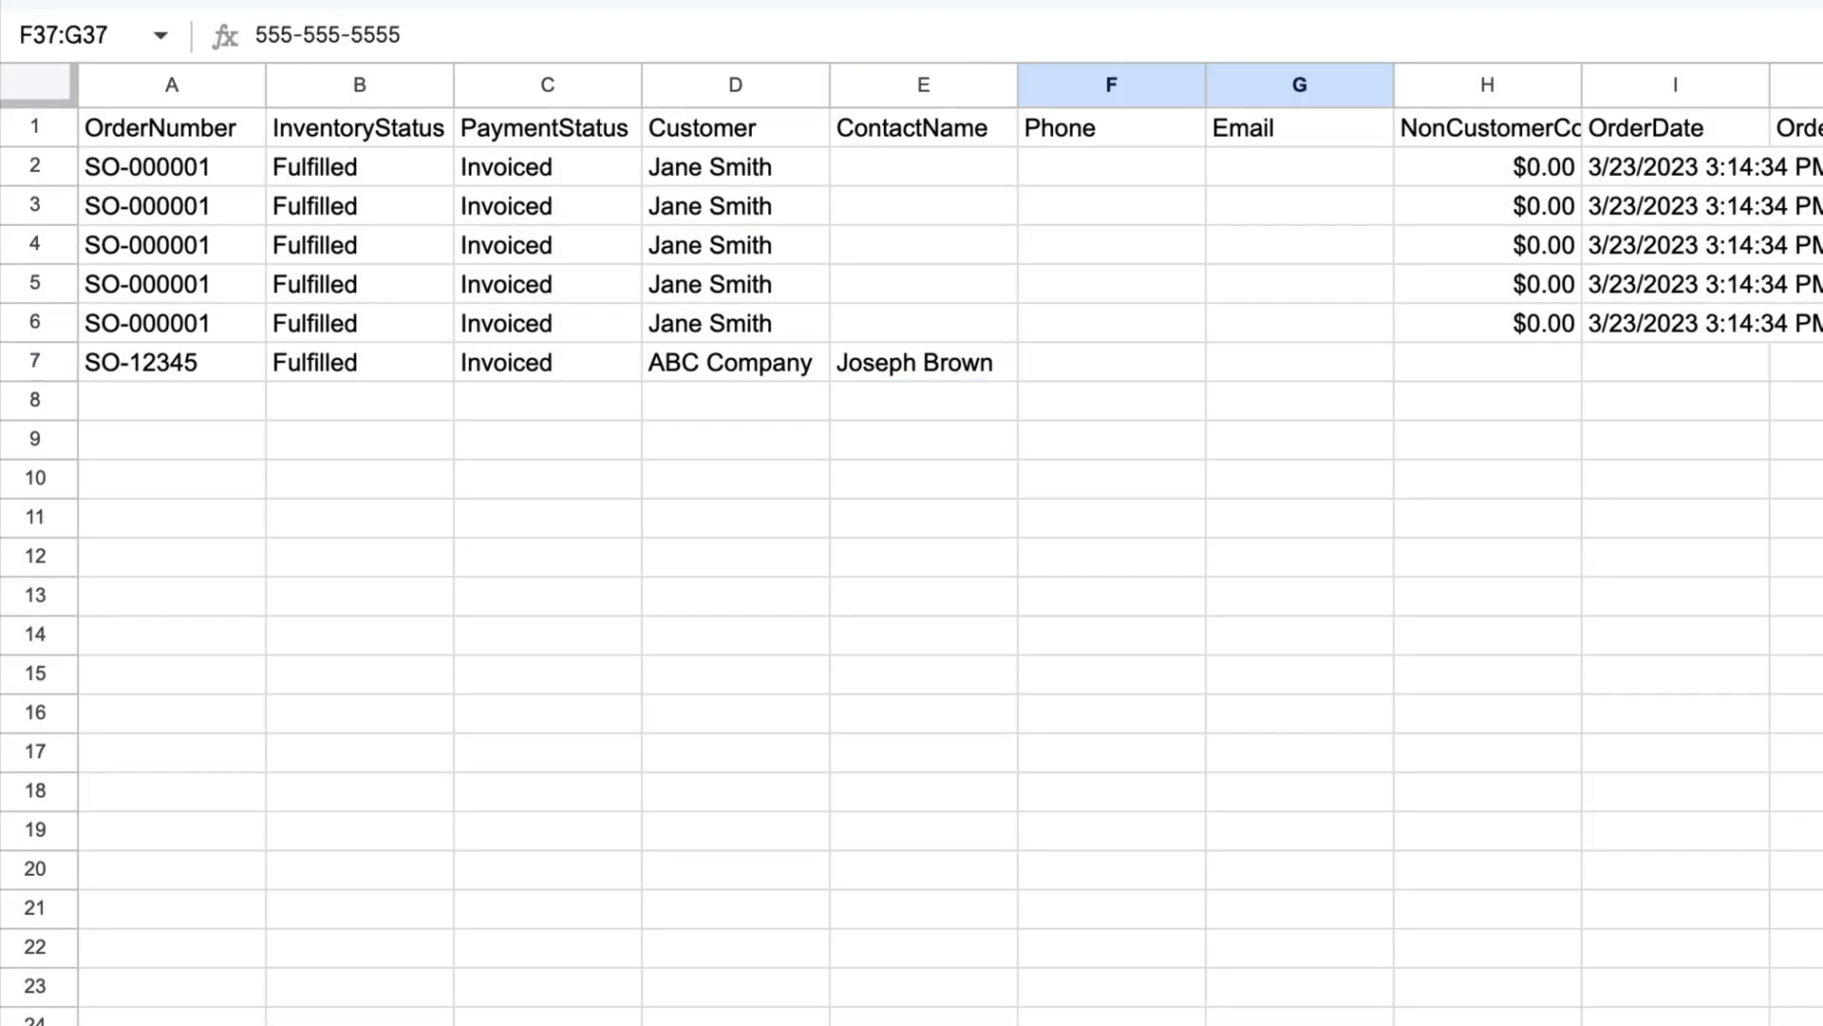
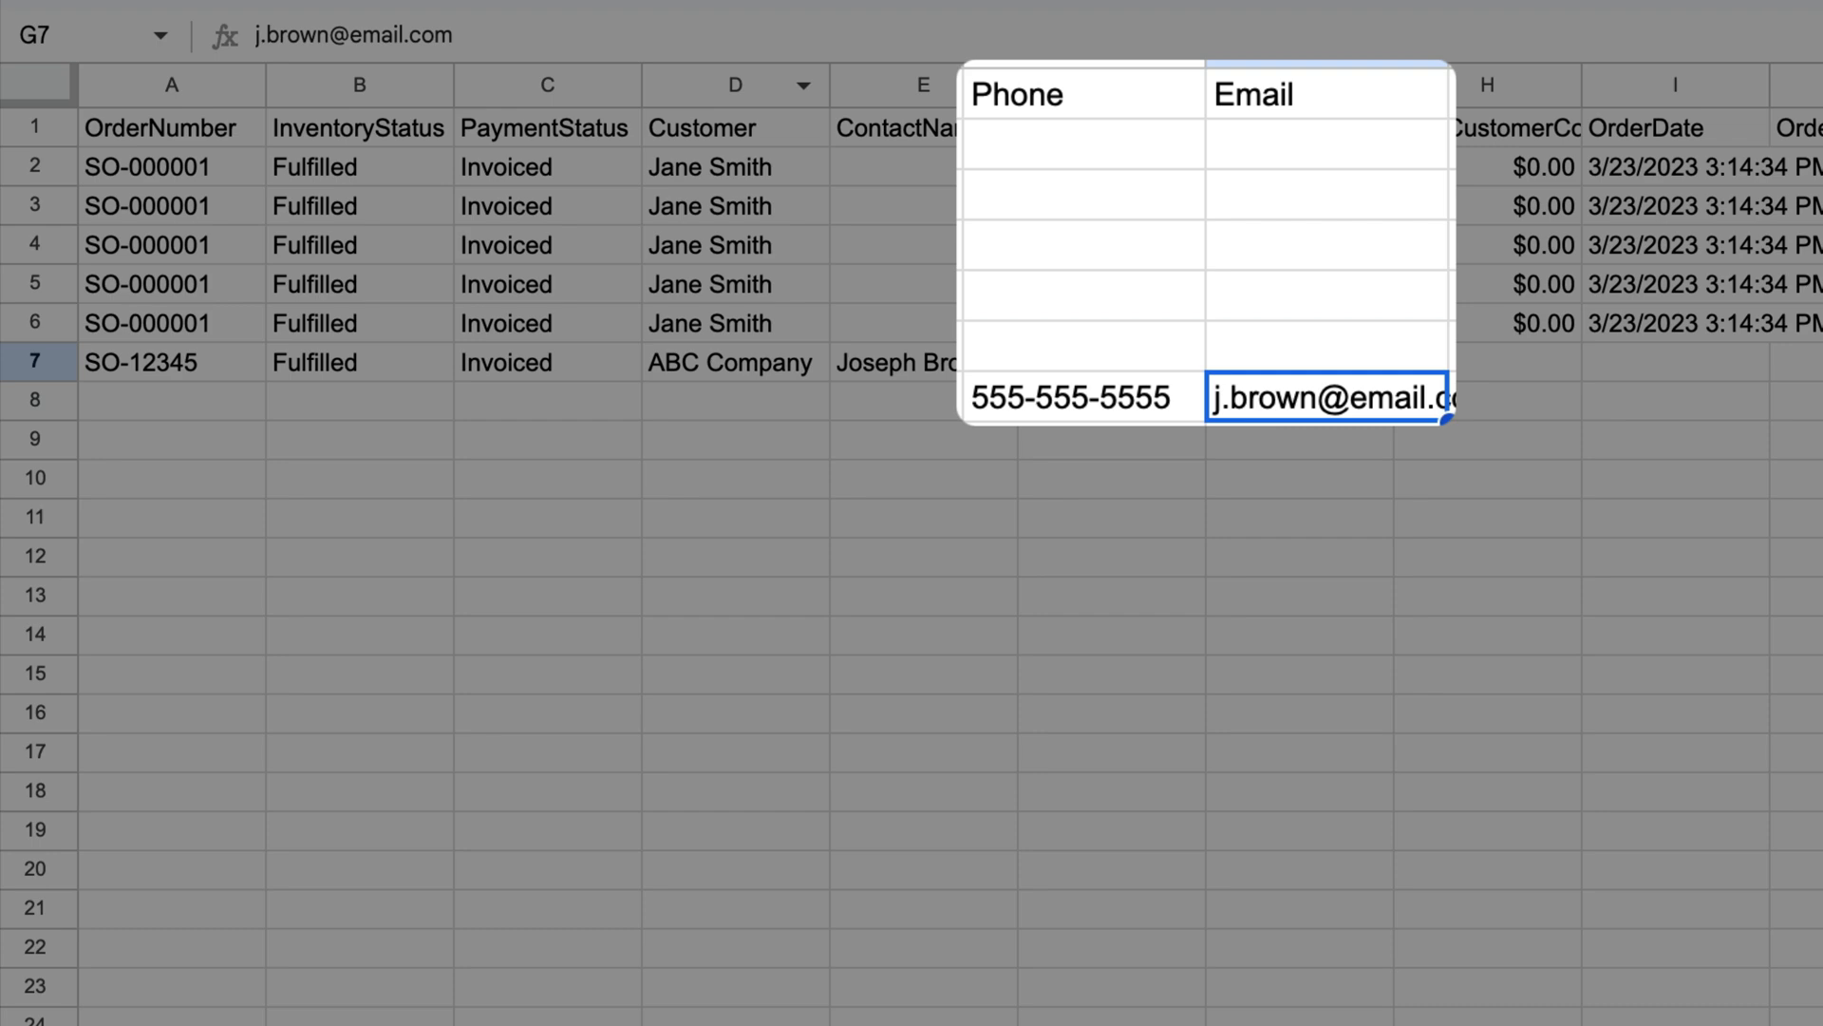
type("5/25/2023")
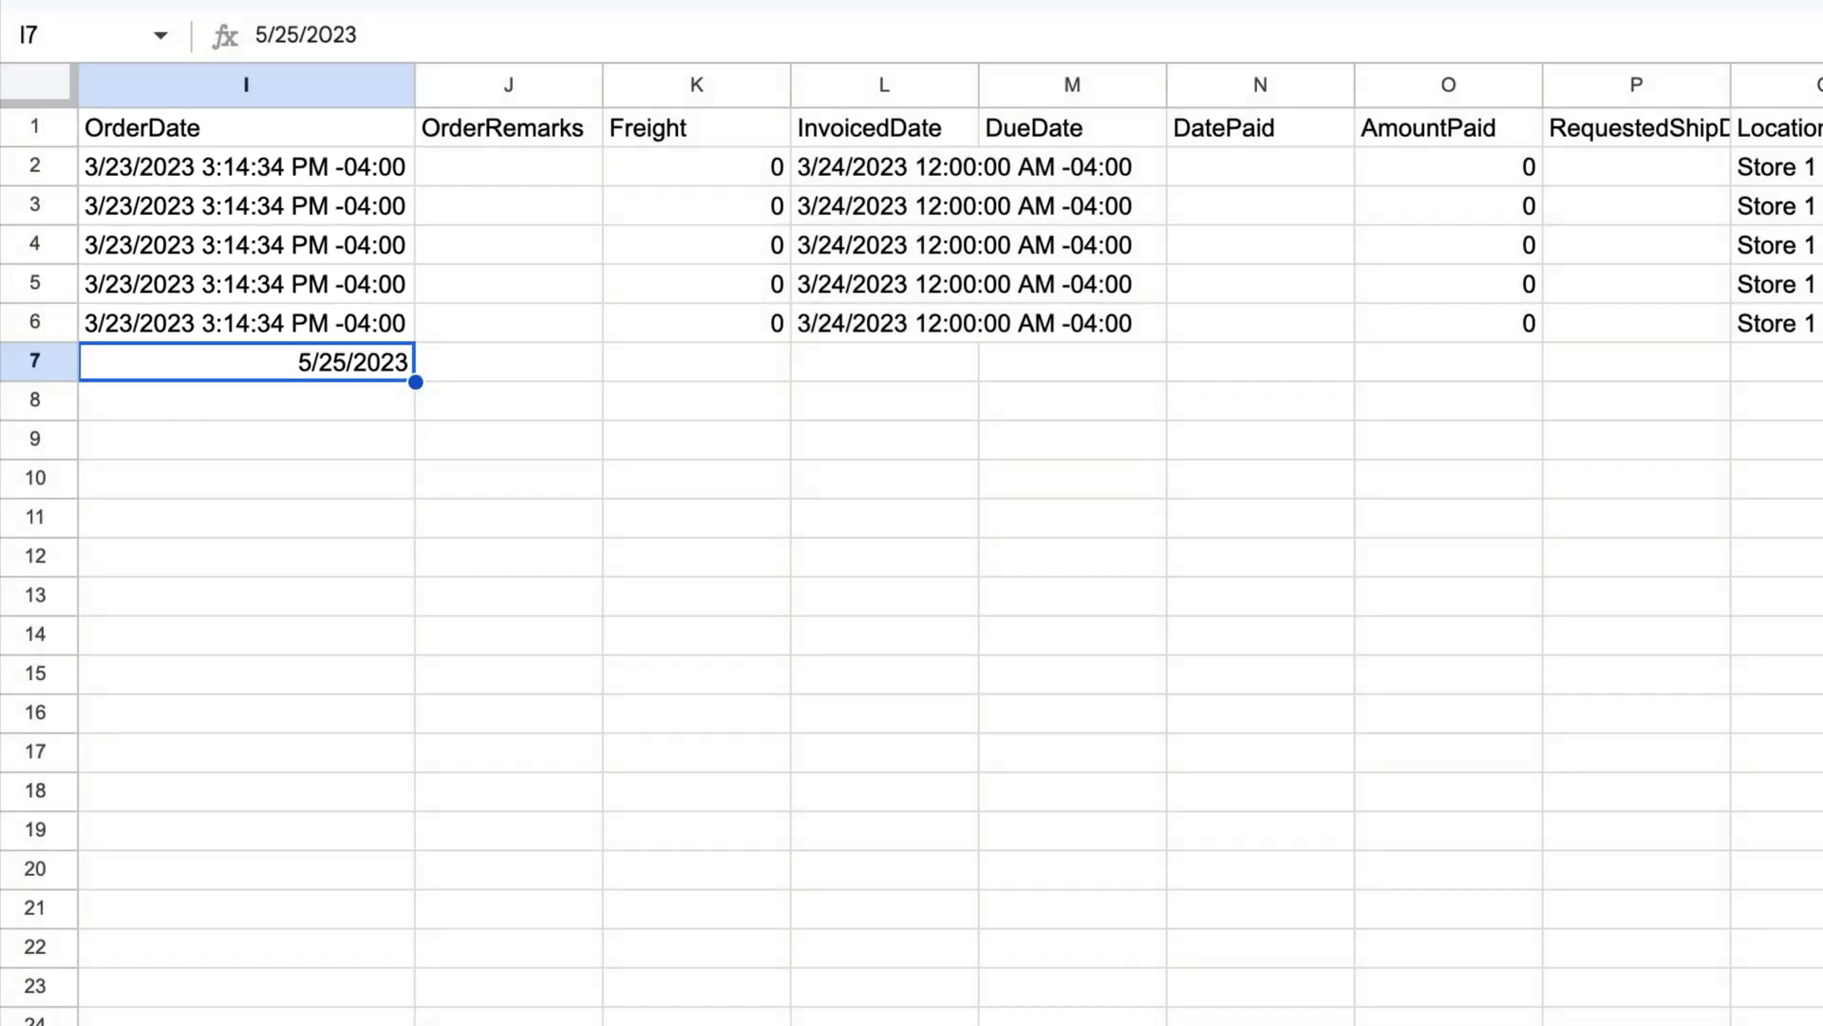
Step: Enter invoiced date 5/29/2023 in L7 and due date 7/29/2023 in M7
left_click(697, 127)
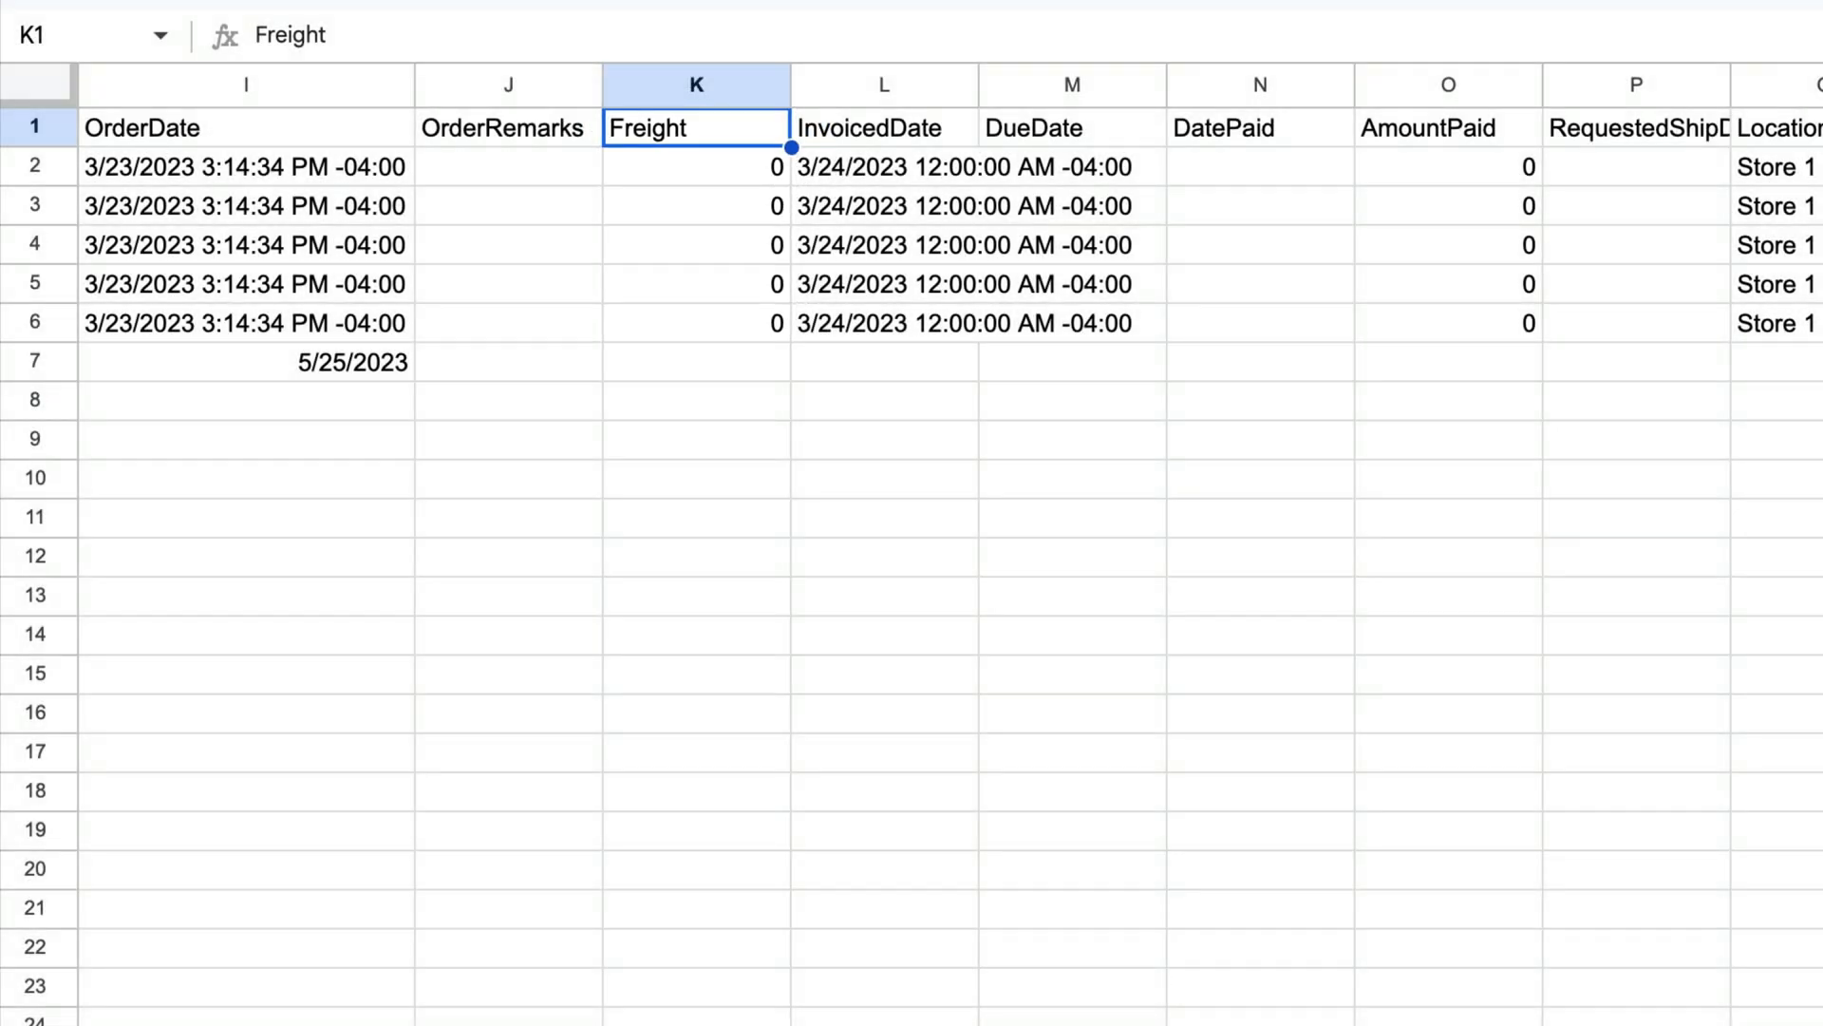
key("Right")
left_click(884, 363)
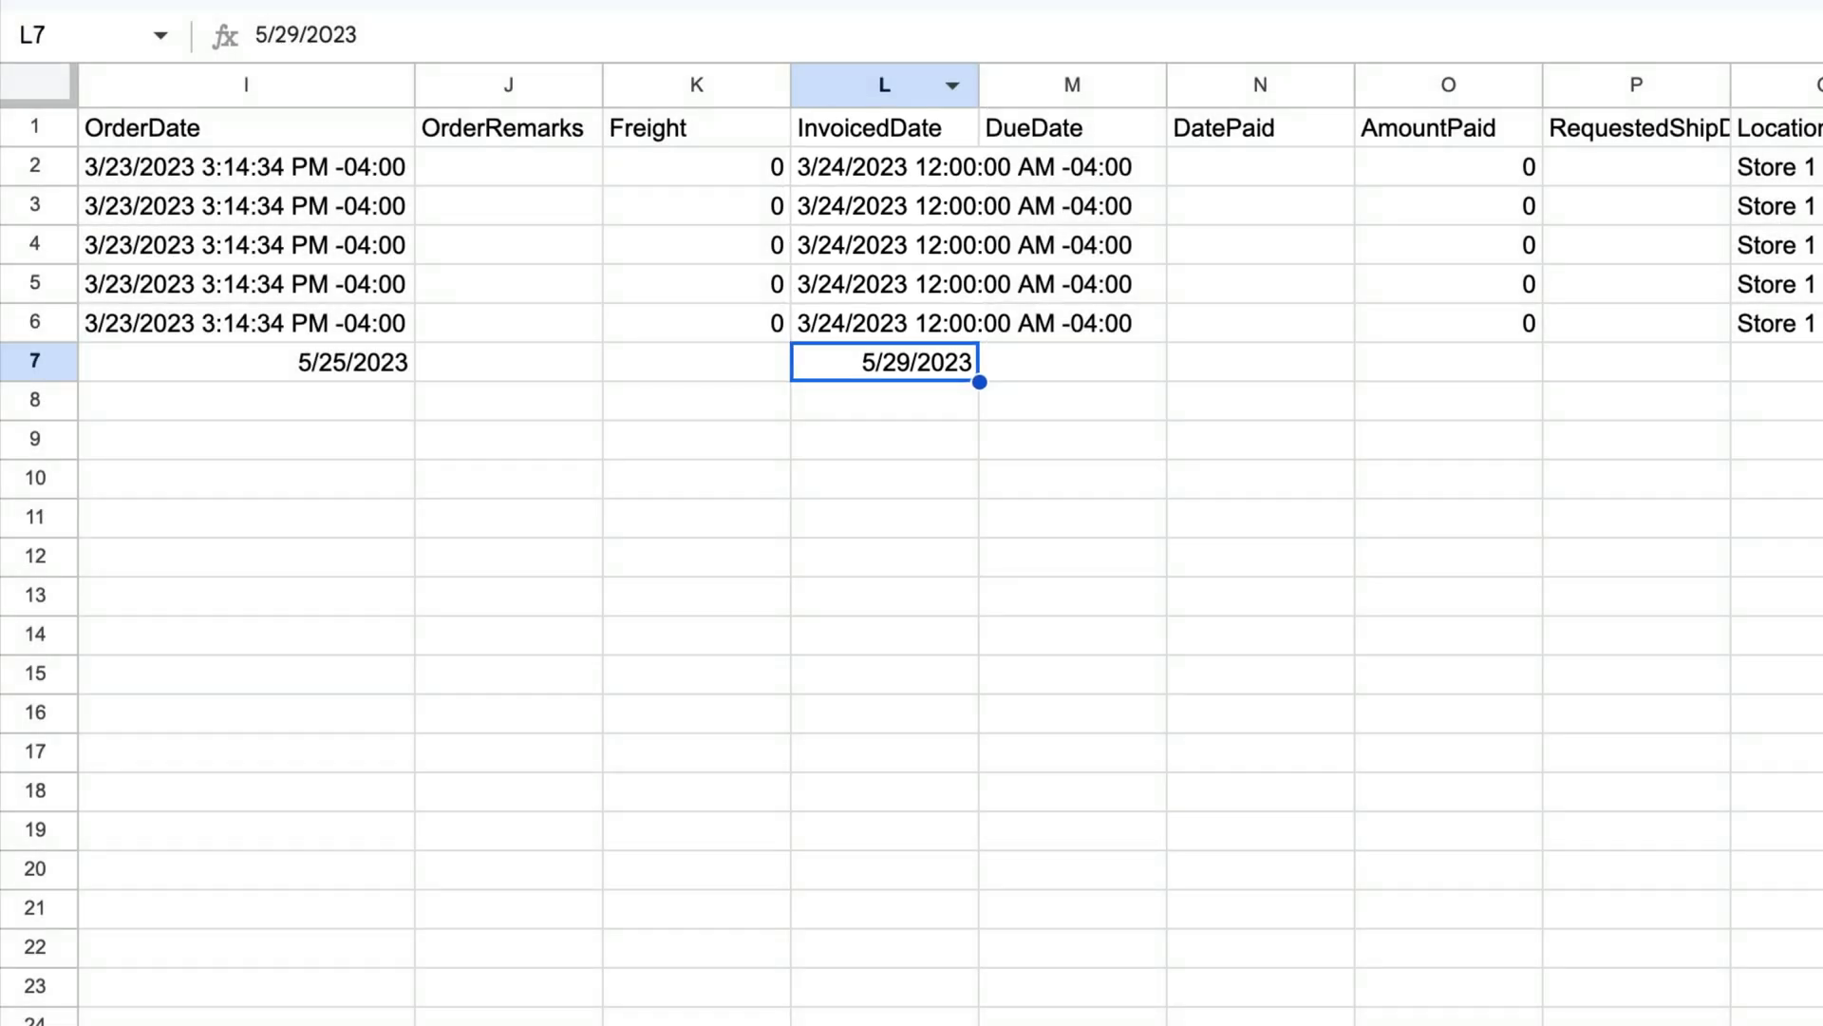
left_click(1072, 127)
left_click(1235, 361)
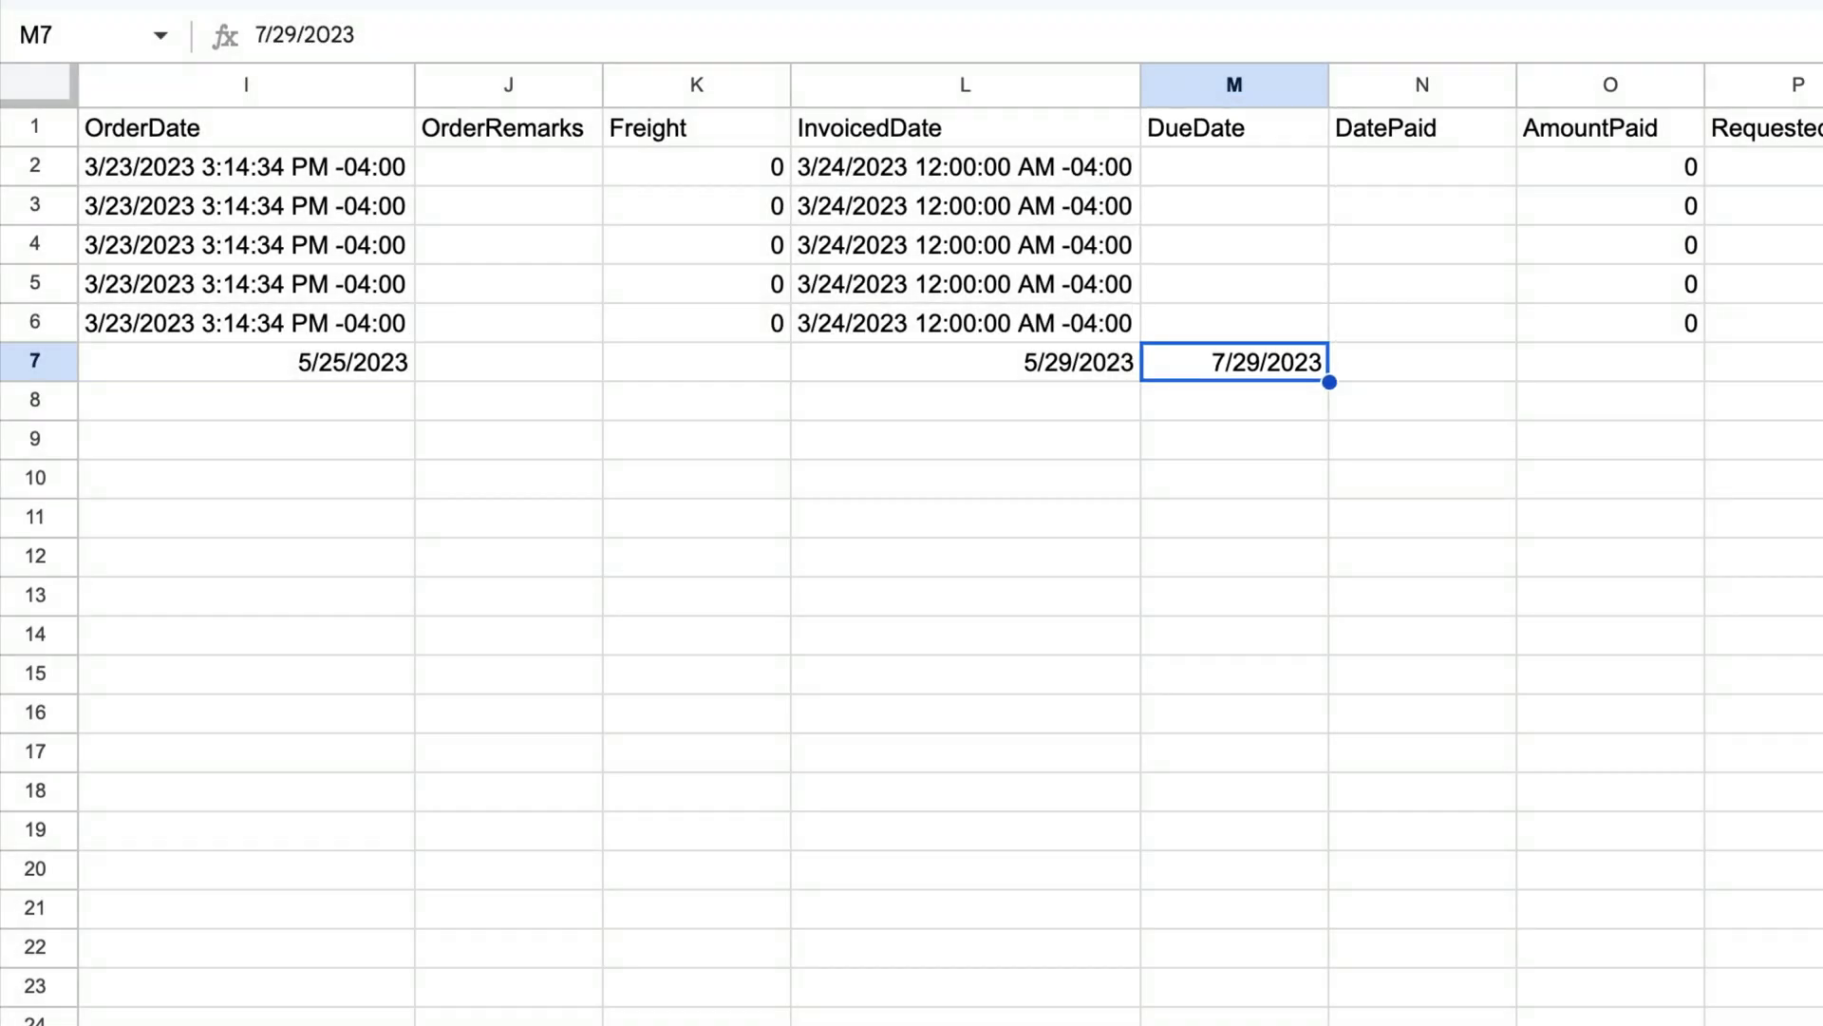
Step: Enter 0 as the amount paid in O7
left_click(1422, 126)
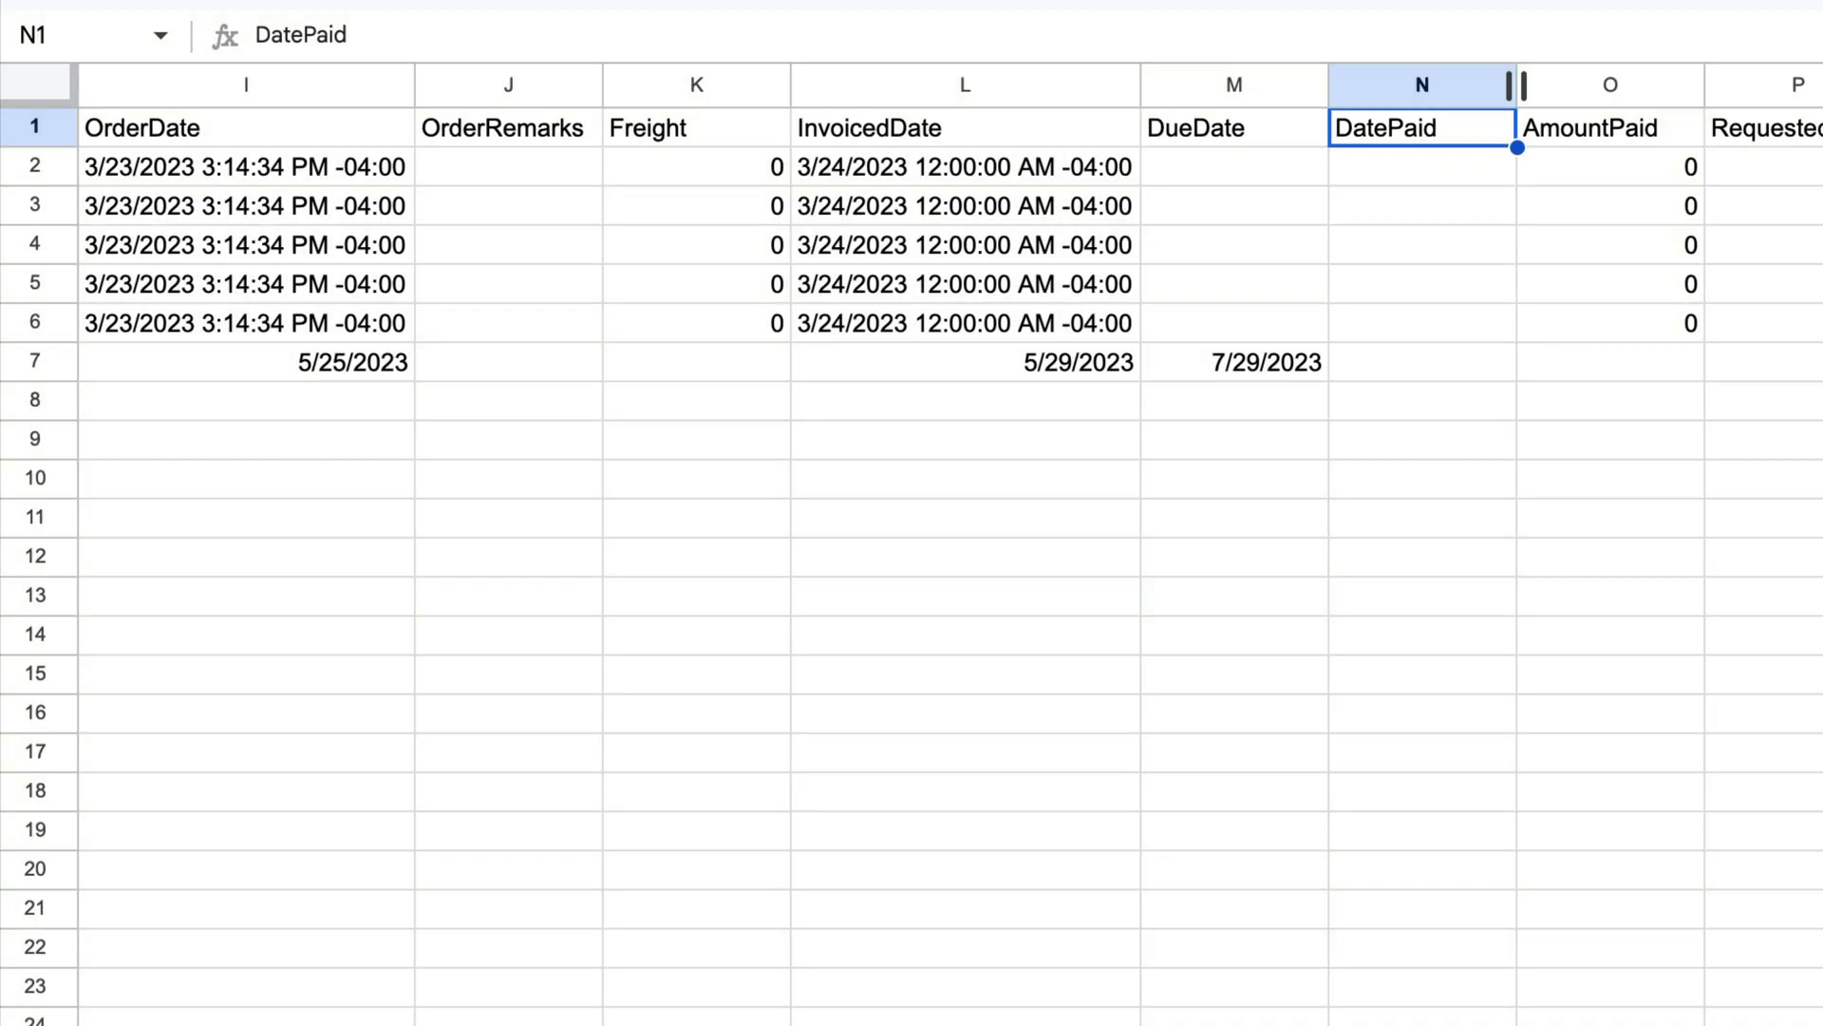
left_click(1609, 128)
left_click(1611, 362)
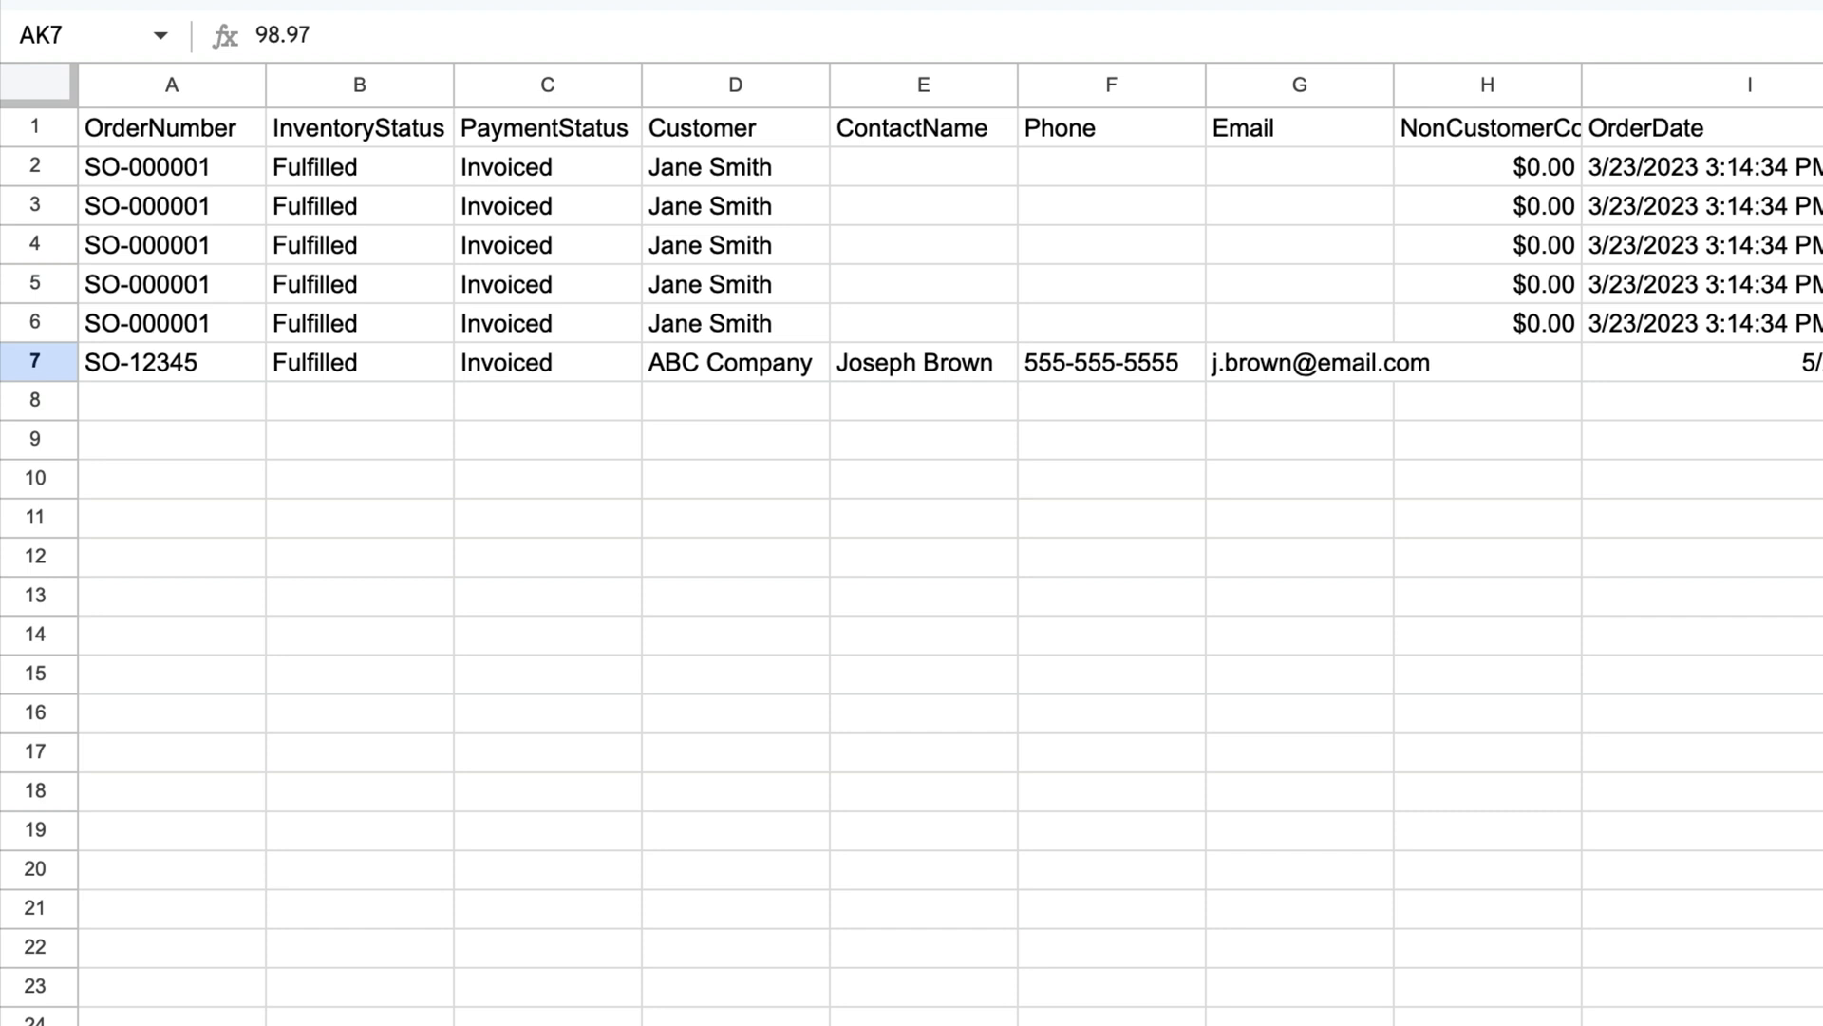
Step: Duplicate the SO-12345 order row into row 8 as a second line
right_click(38, 365)
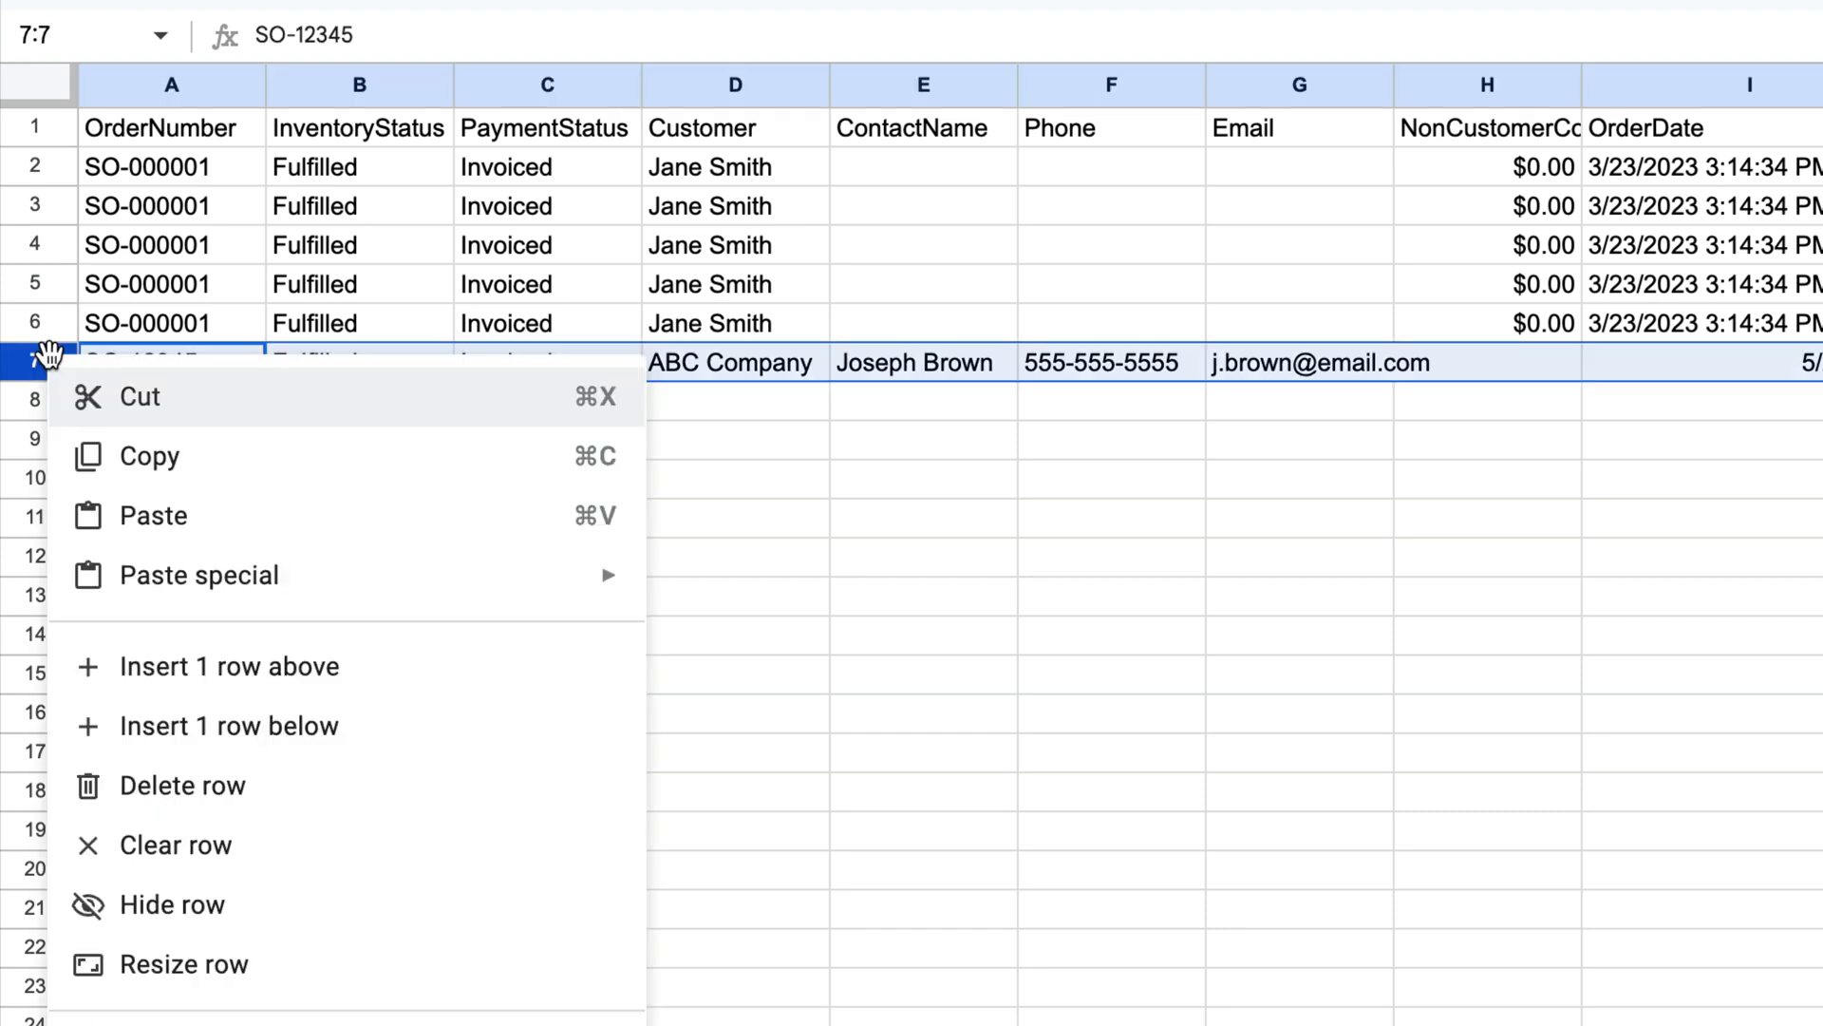
left_click(143, 453)
left_click(168, 413)
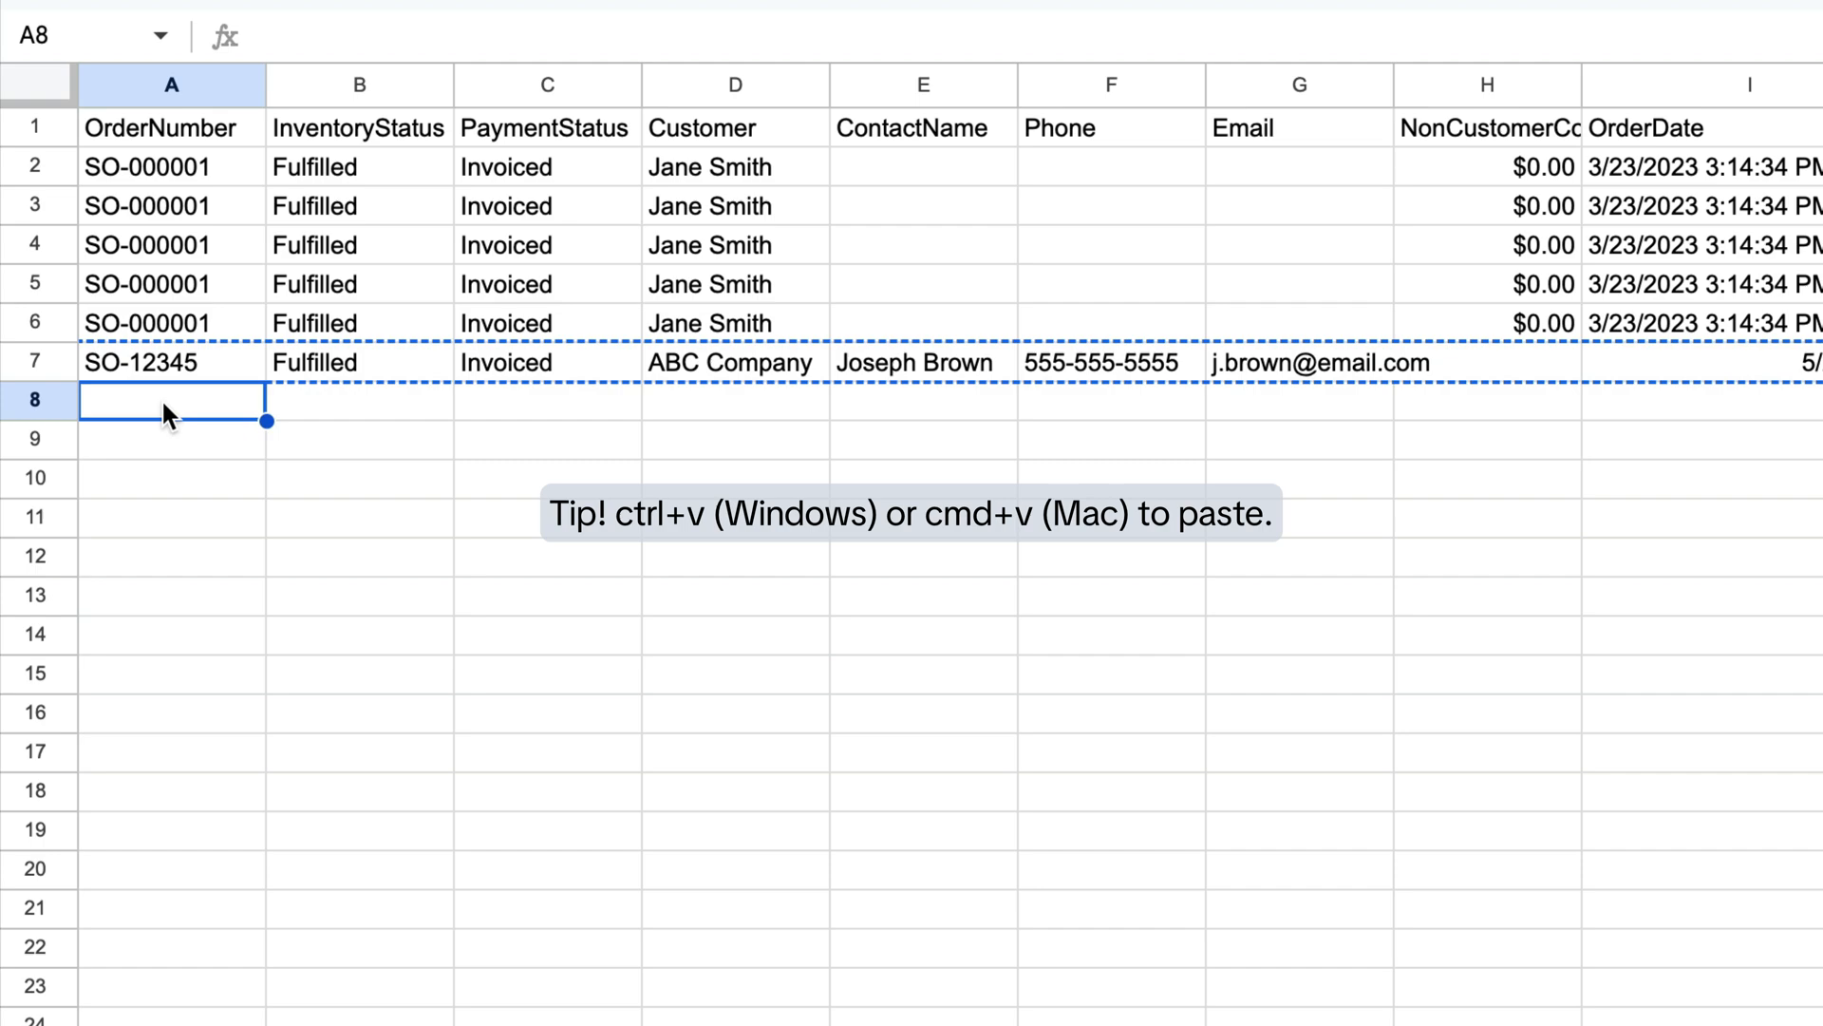
key("ctrl+v")
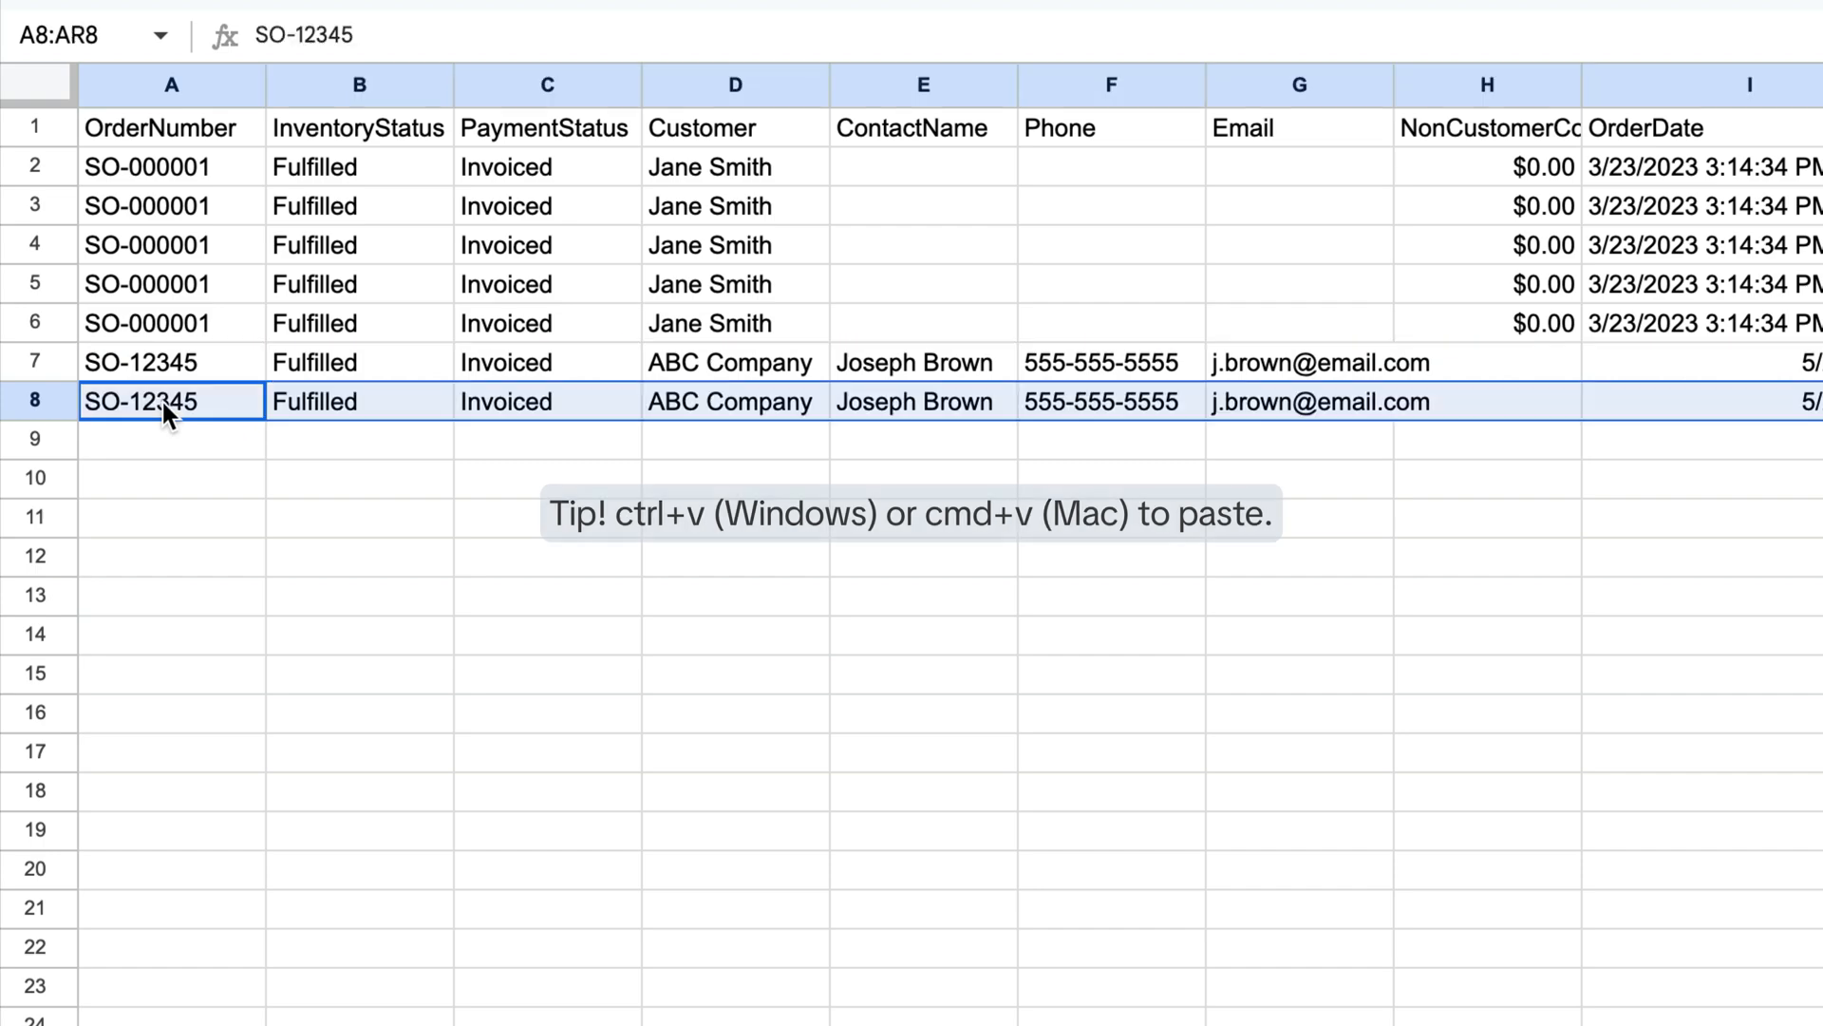
scroll(1325, 414, "right", 6)
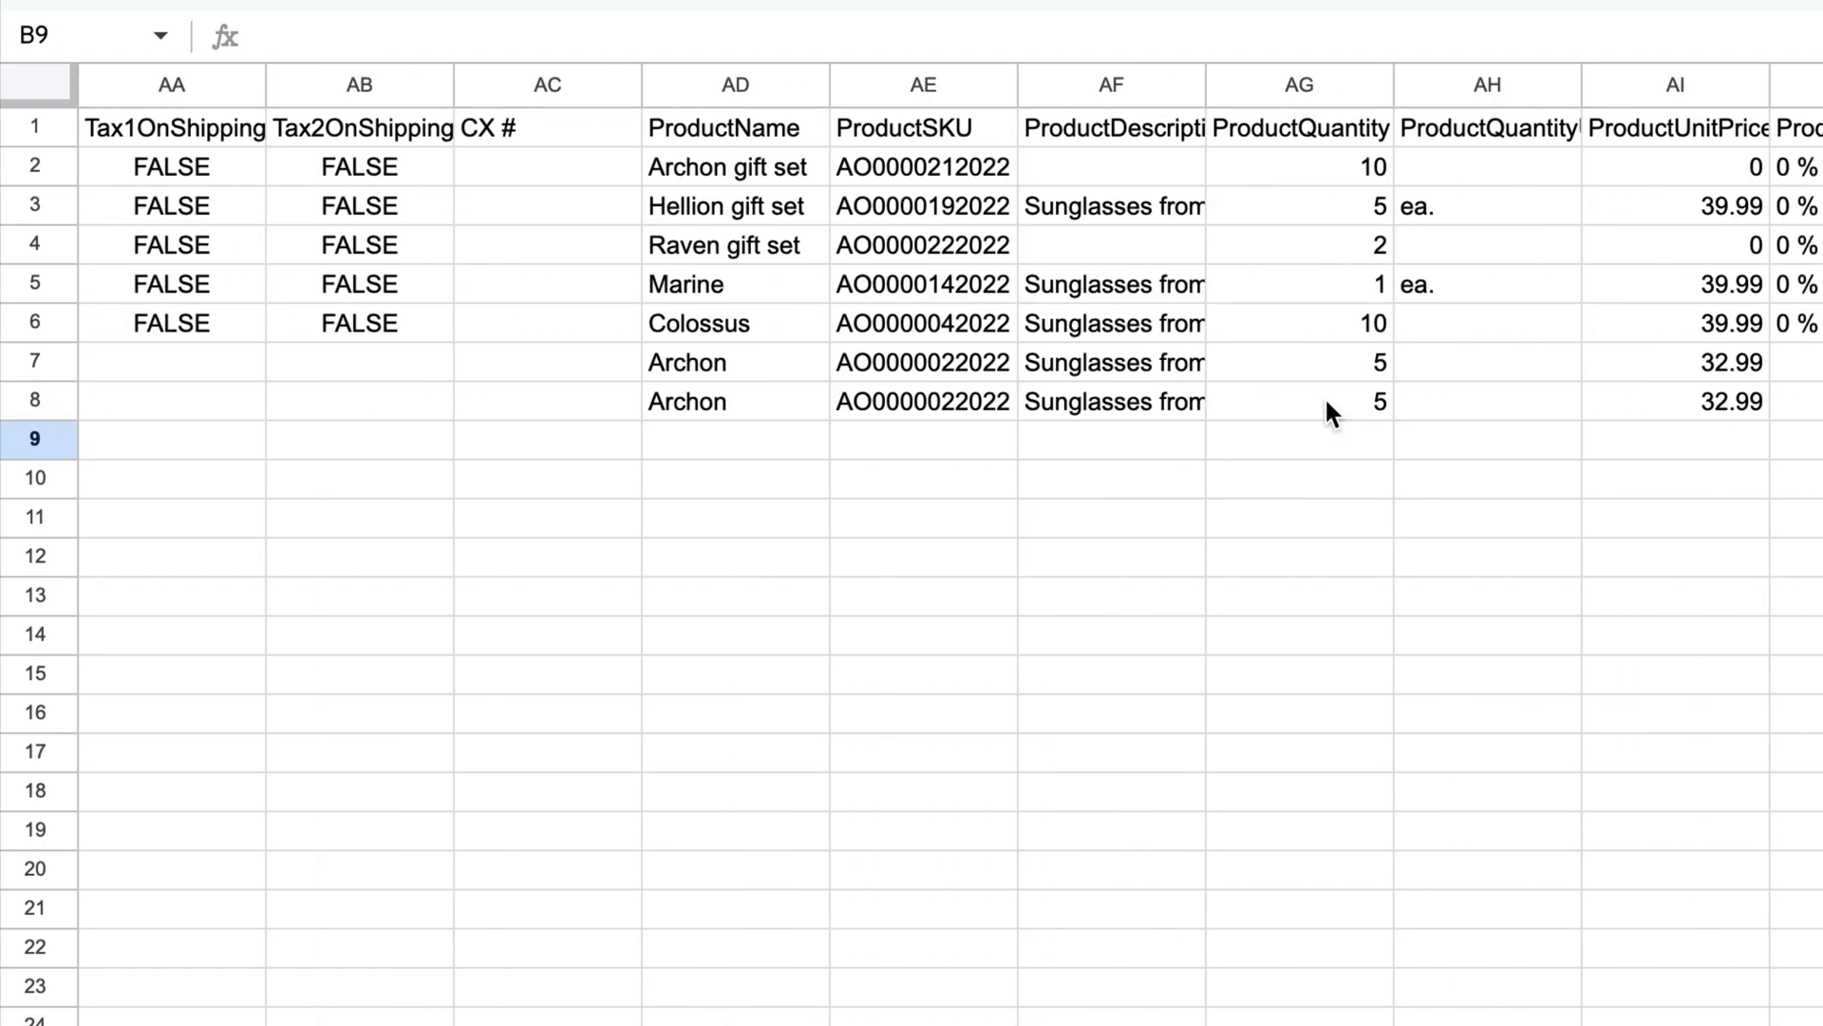
double_click(670, 405)
type("Scout")
key("Tab")
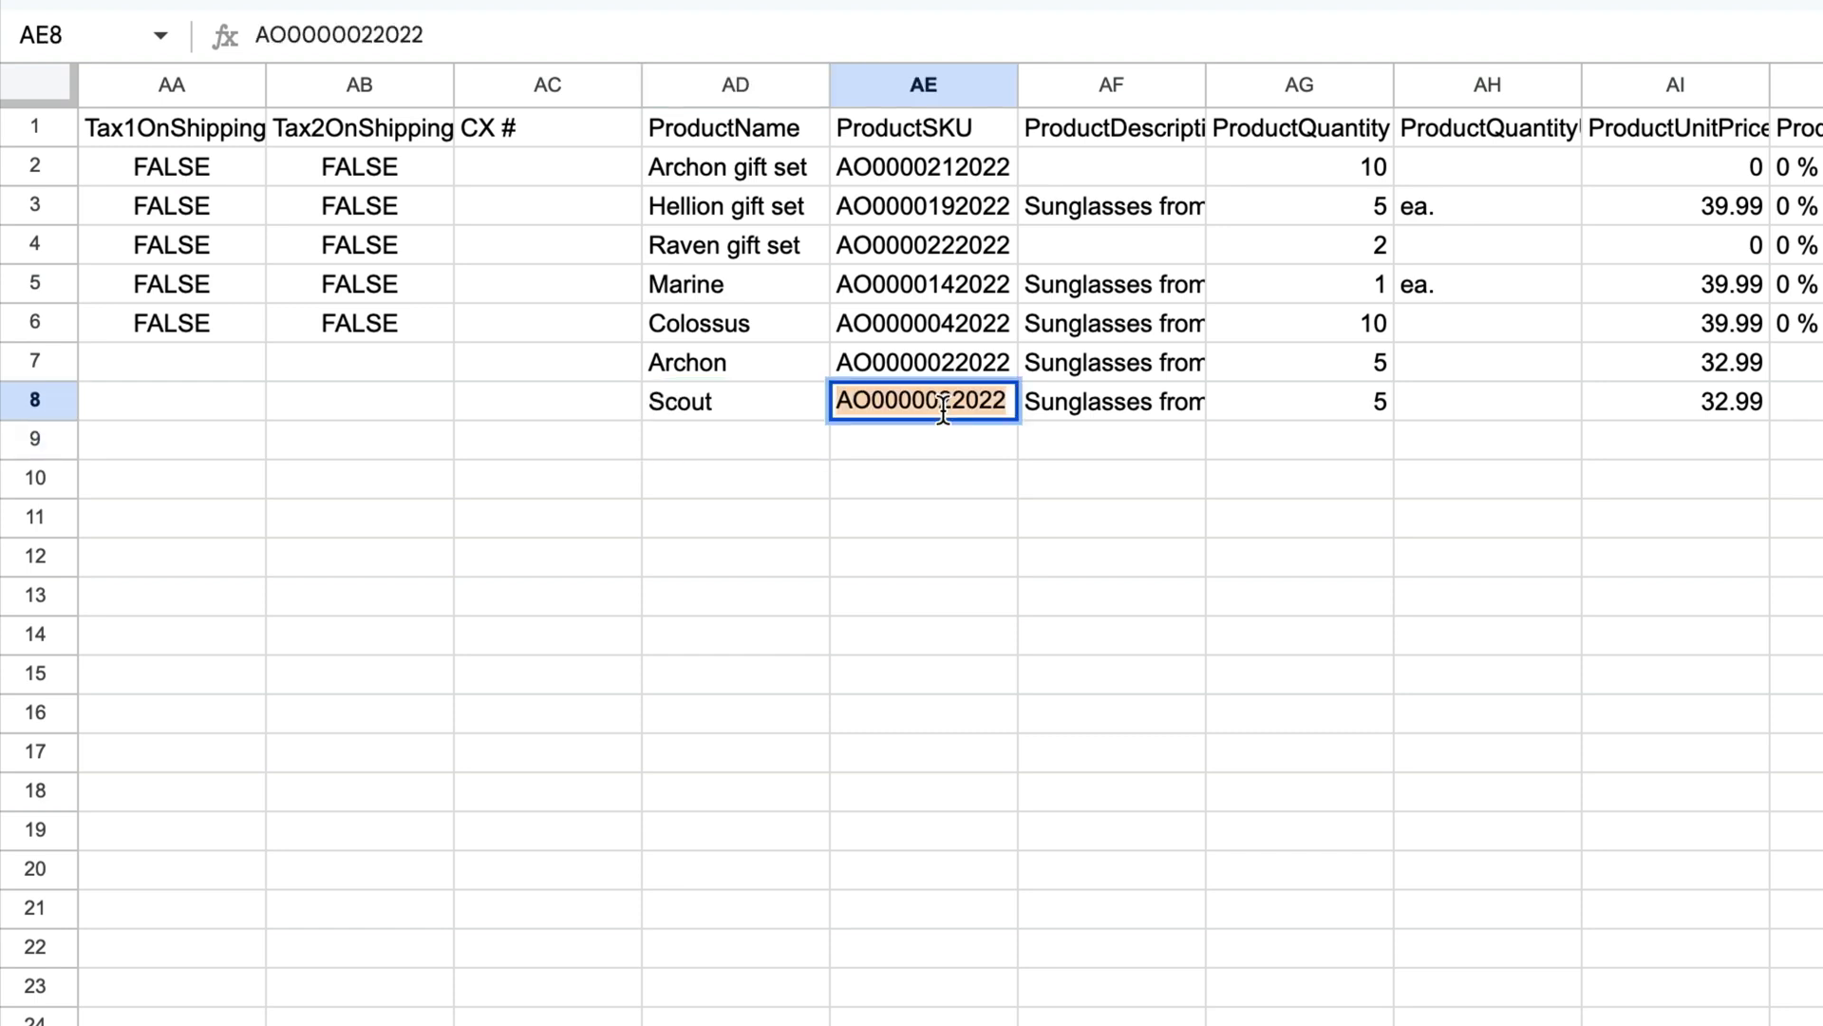
type("AO0000182022")
key("Return")
double_click(1327, 400)
type("2")
key("Return")
double_click(1710, 401)
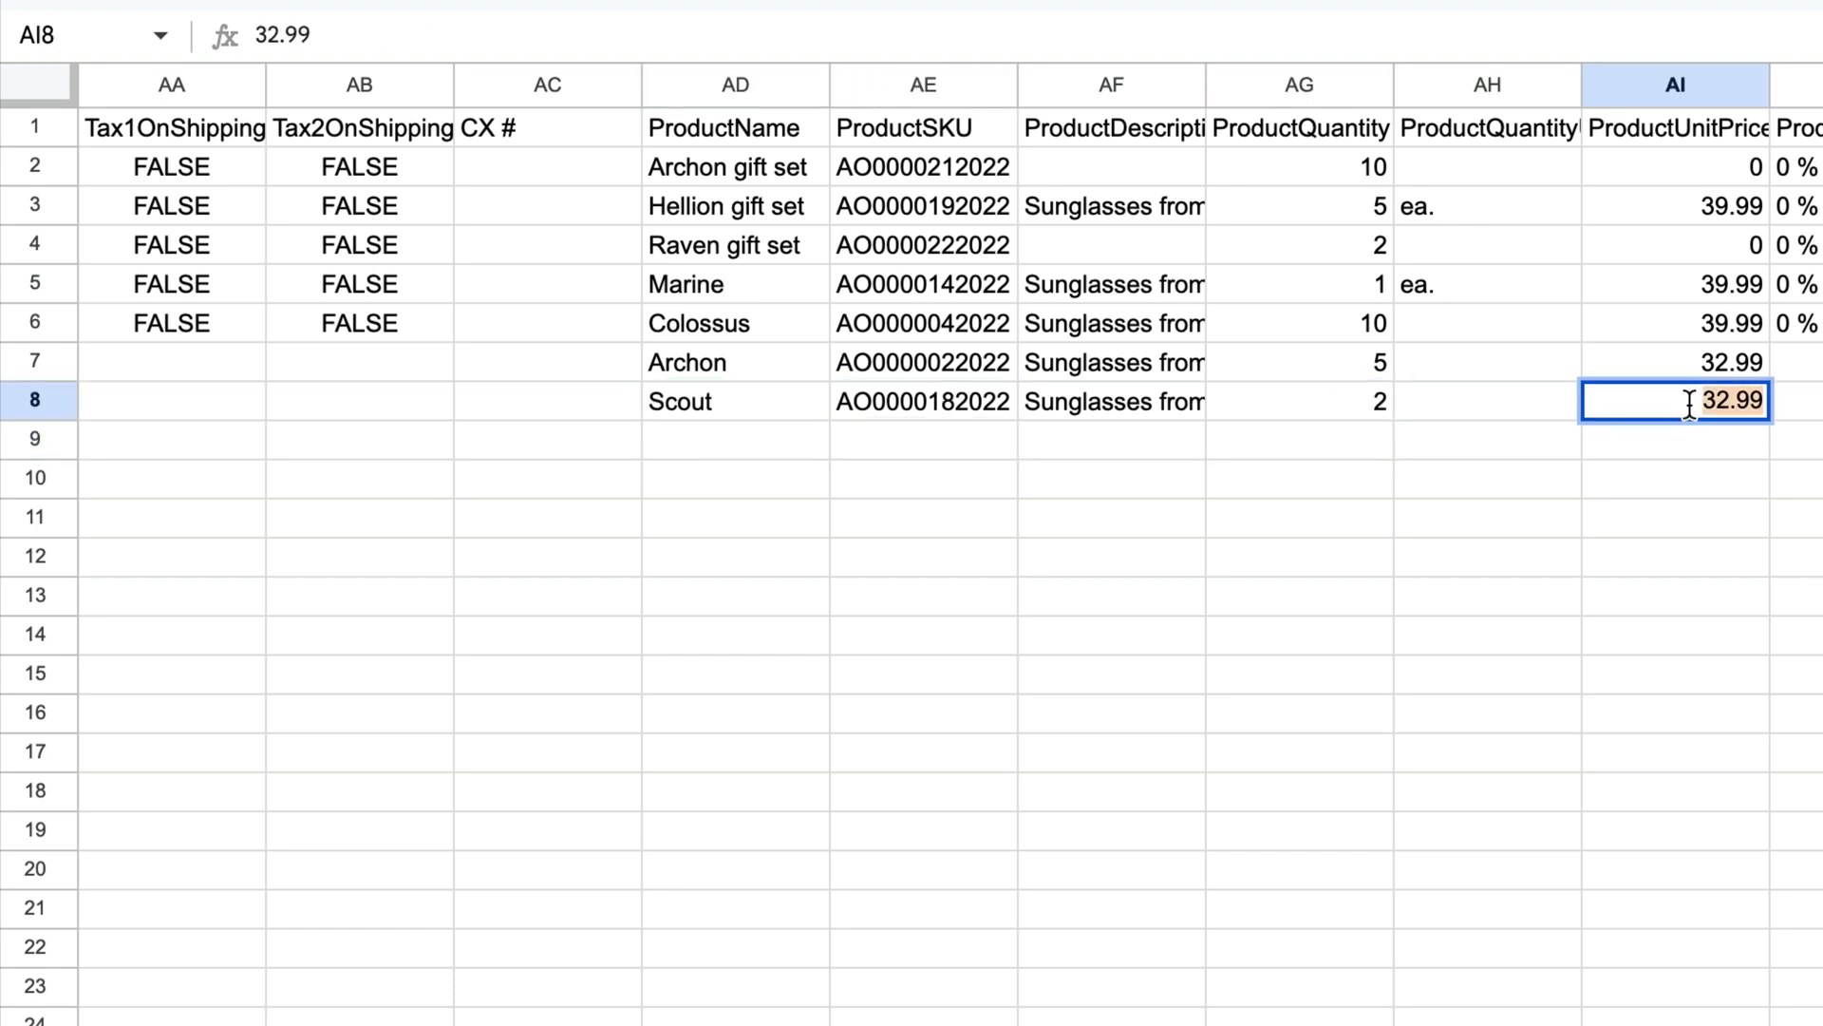
type("49.99")
key("Tab")
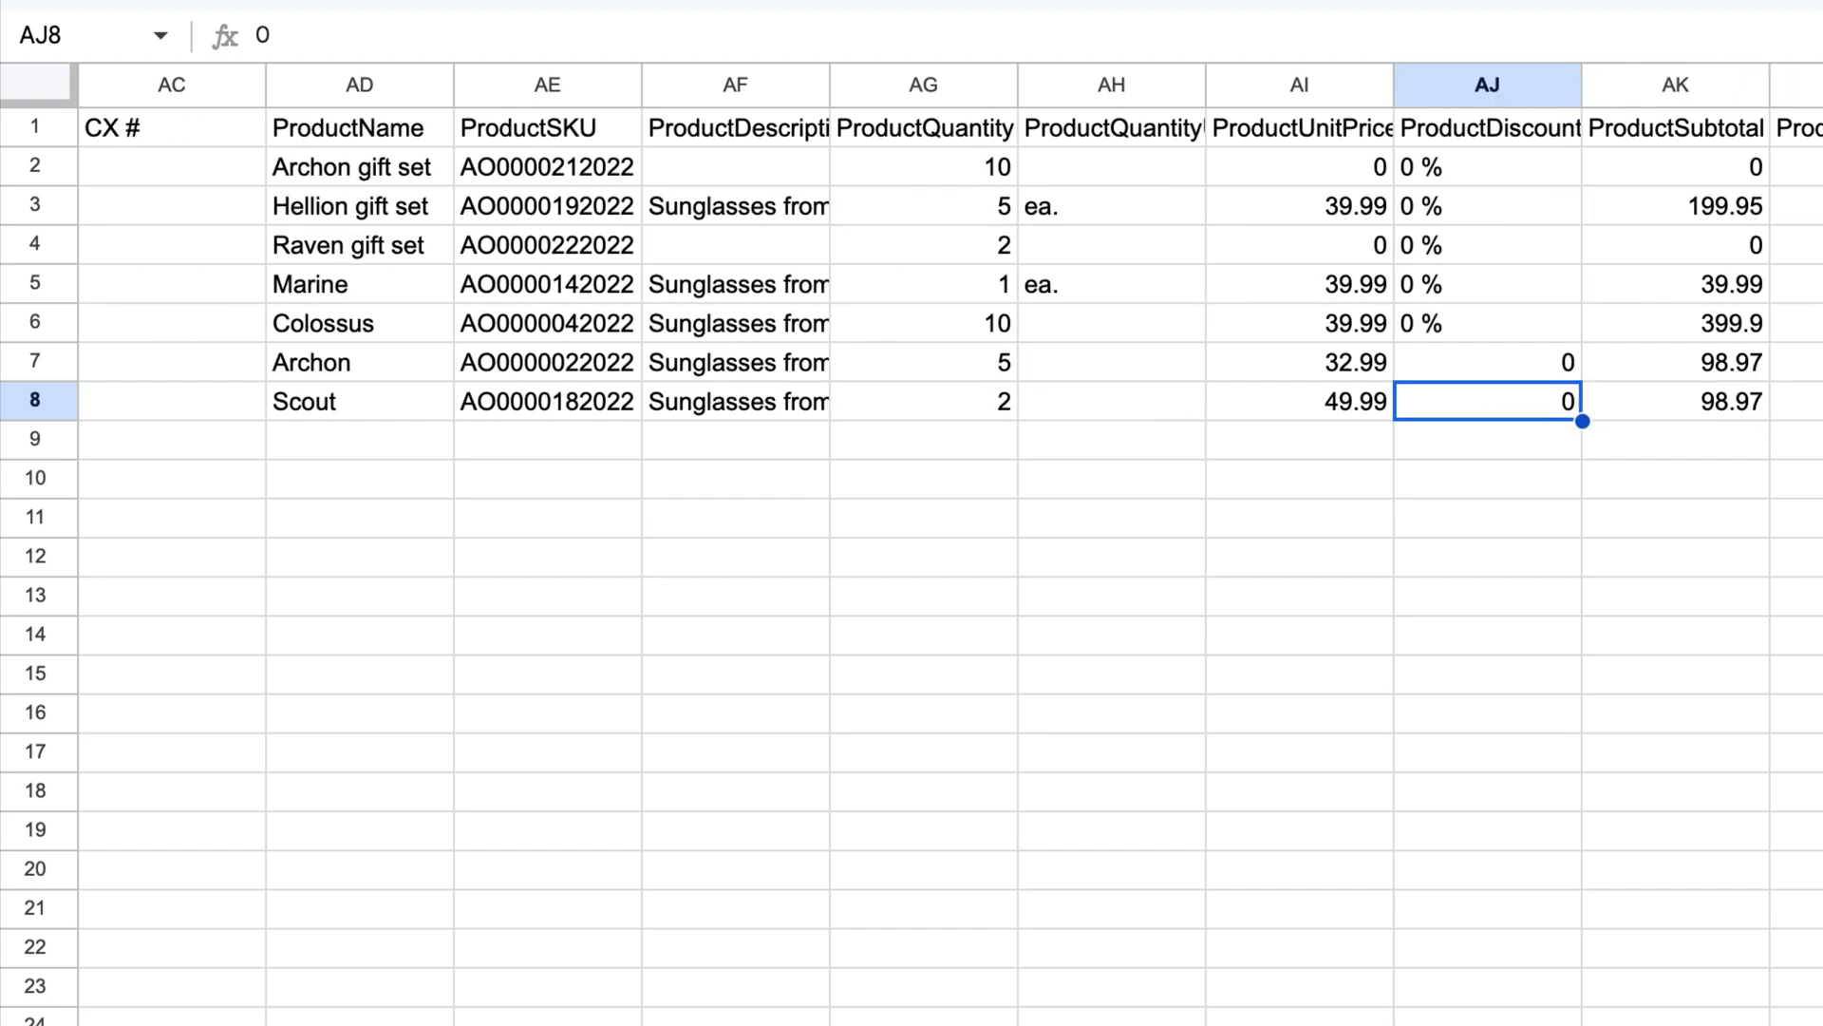
scroll(911, 513, "right", 1)
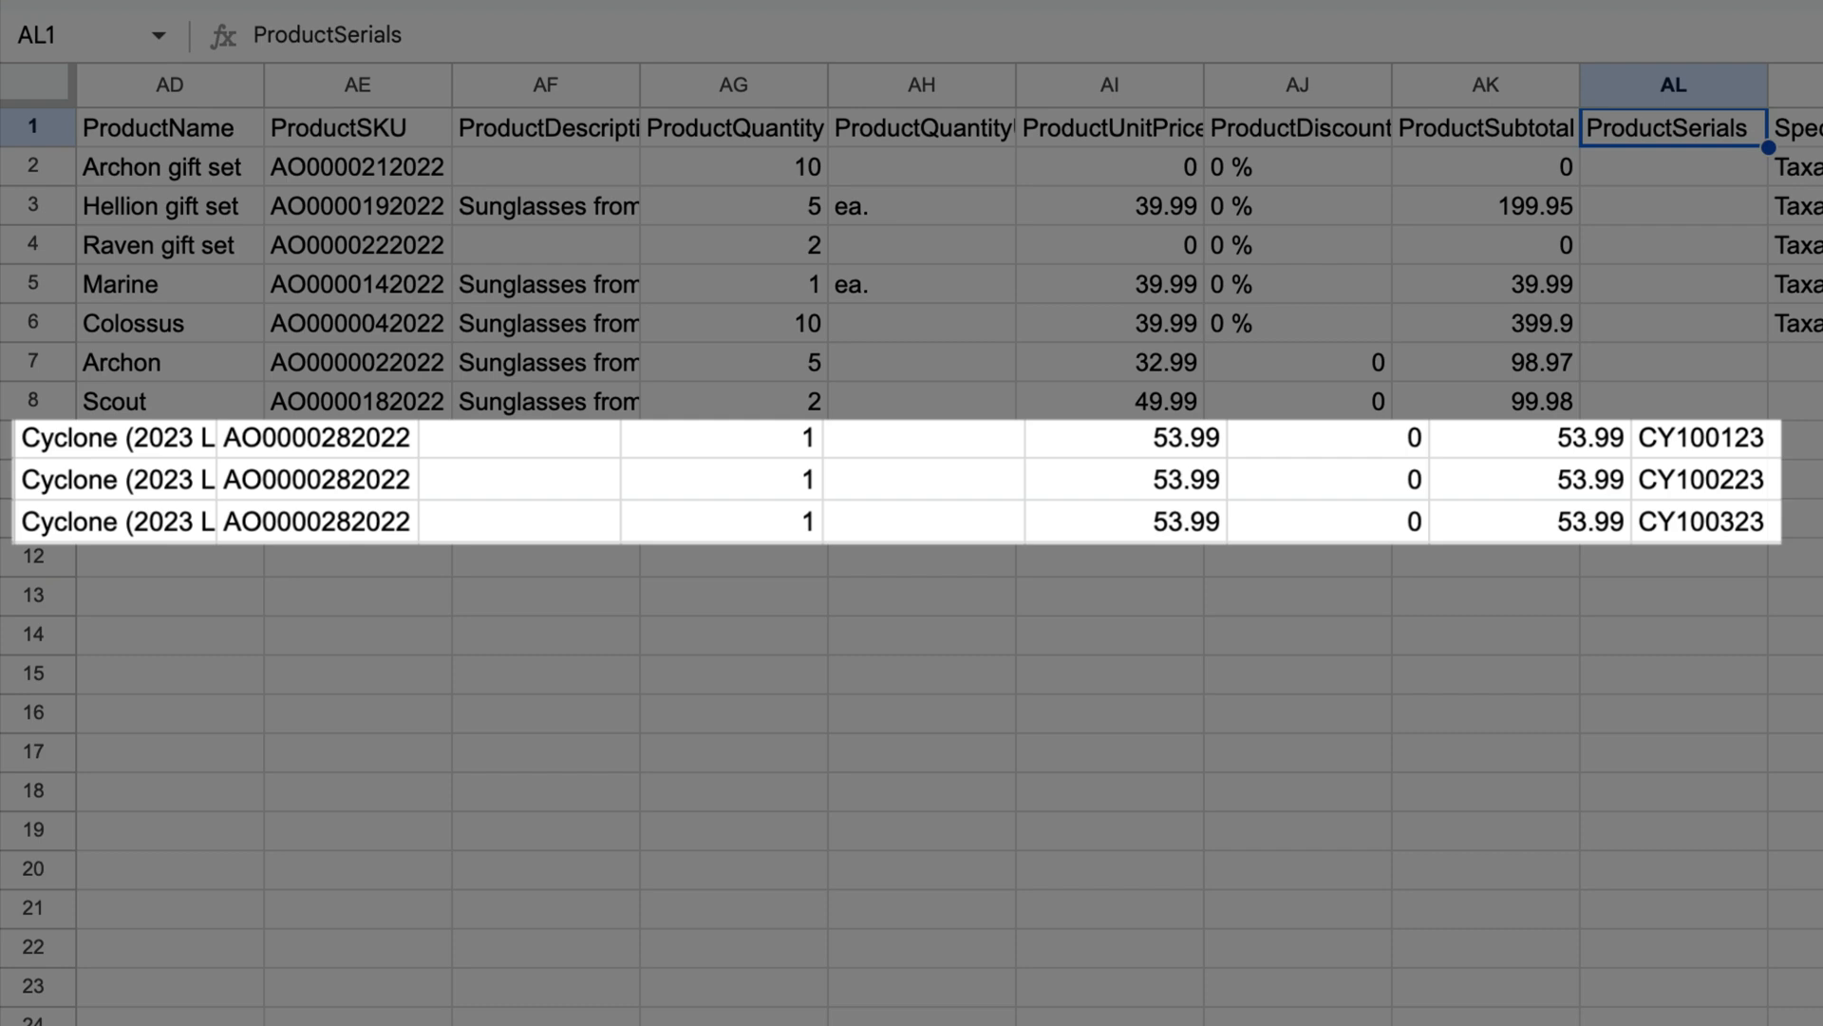
Step: Move along the header row toward the ProductSerials column
key("Right")
key("Right")
key("Right")
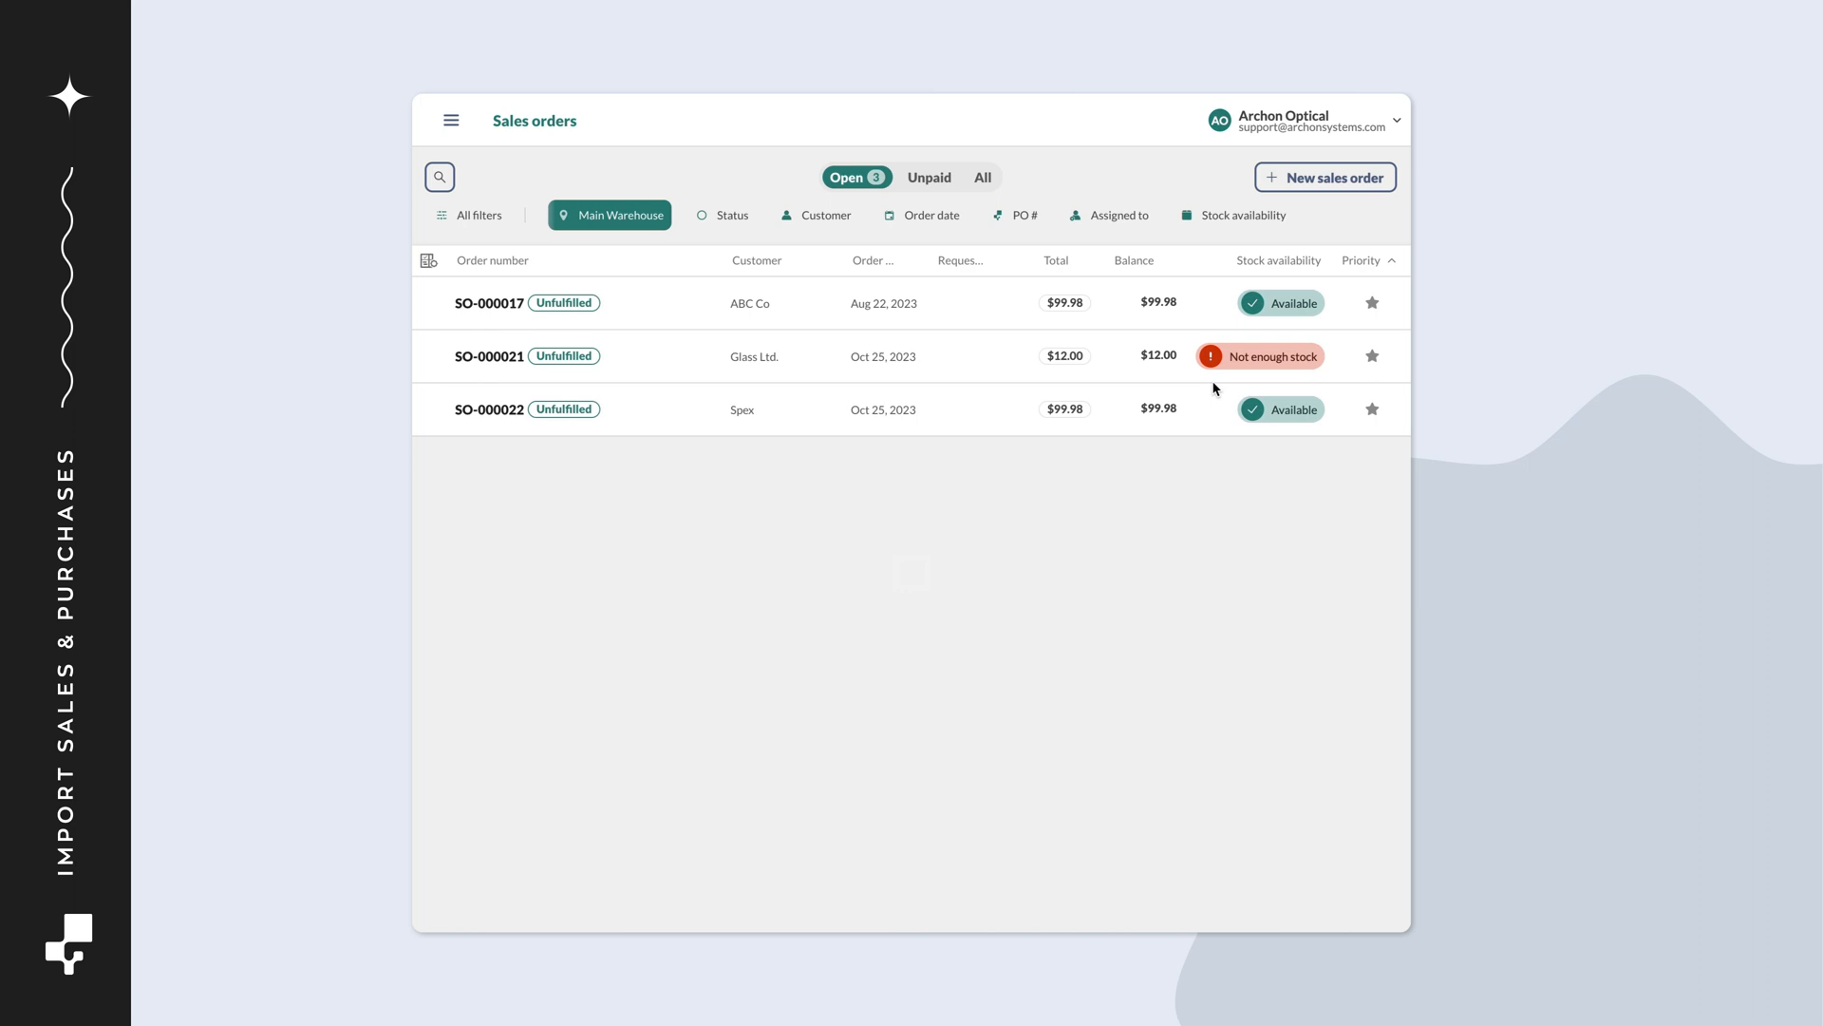
Step: Show all sales orders and filter the list by Cancelled status
left_click(983, 176)
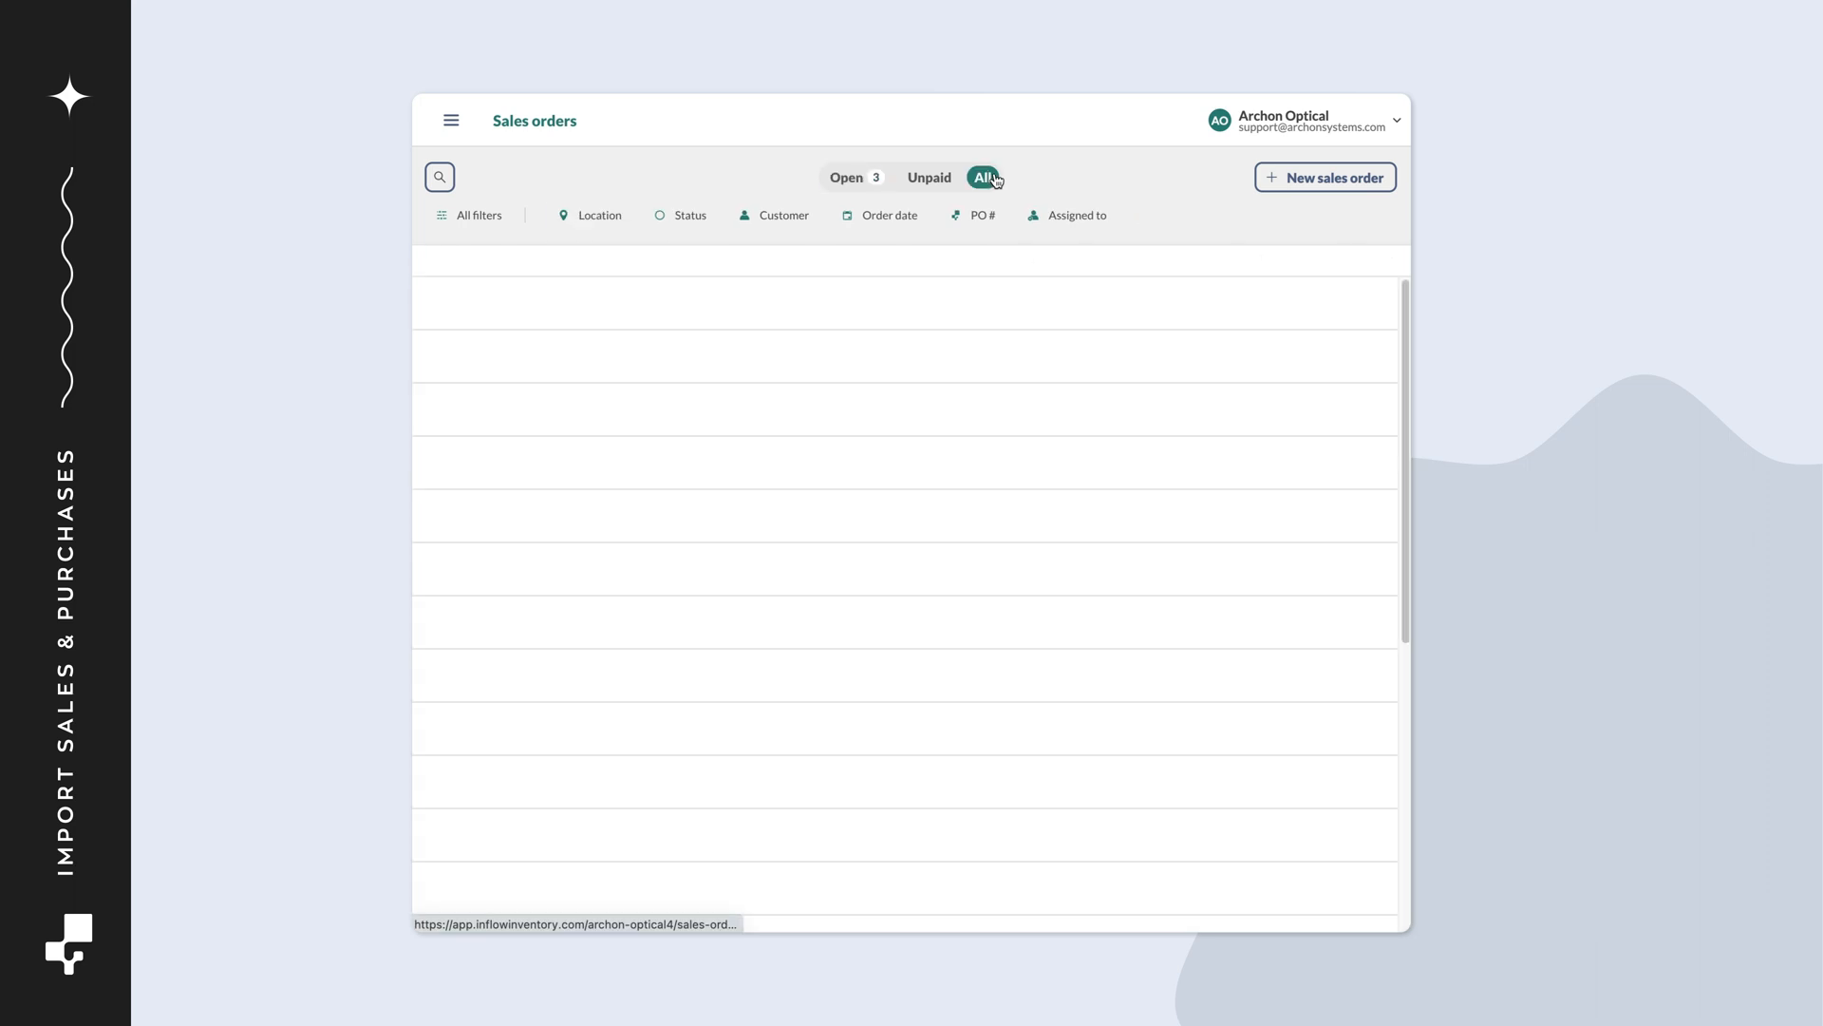
left_click(690, 216)
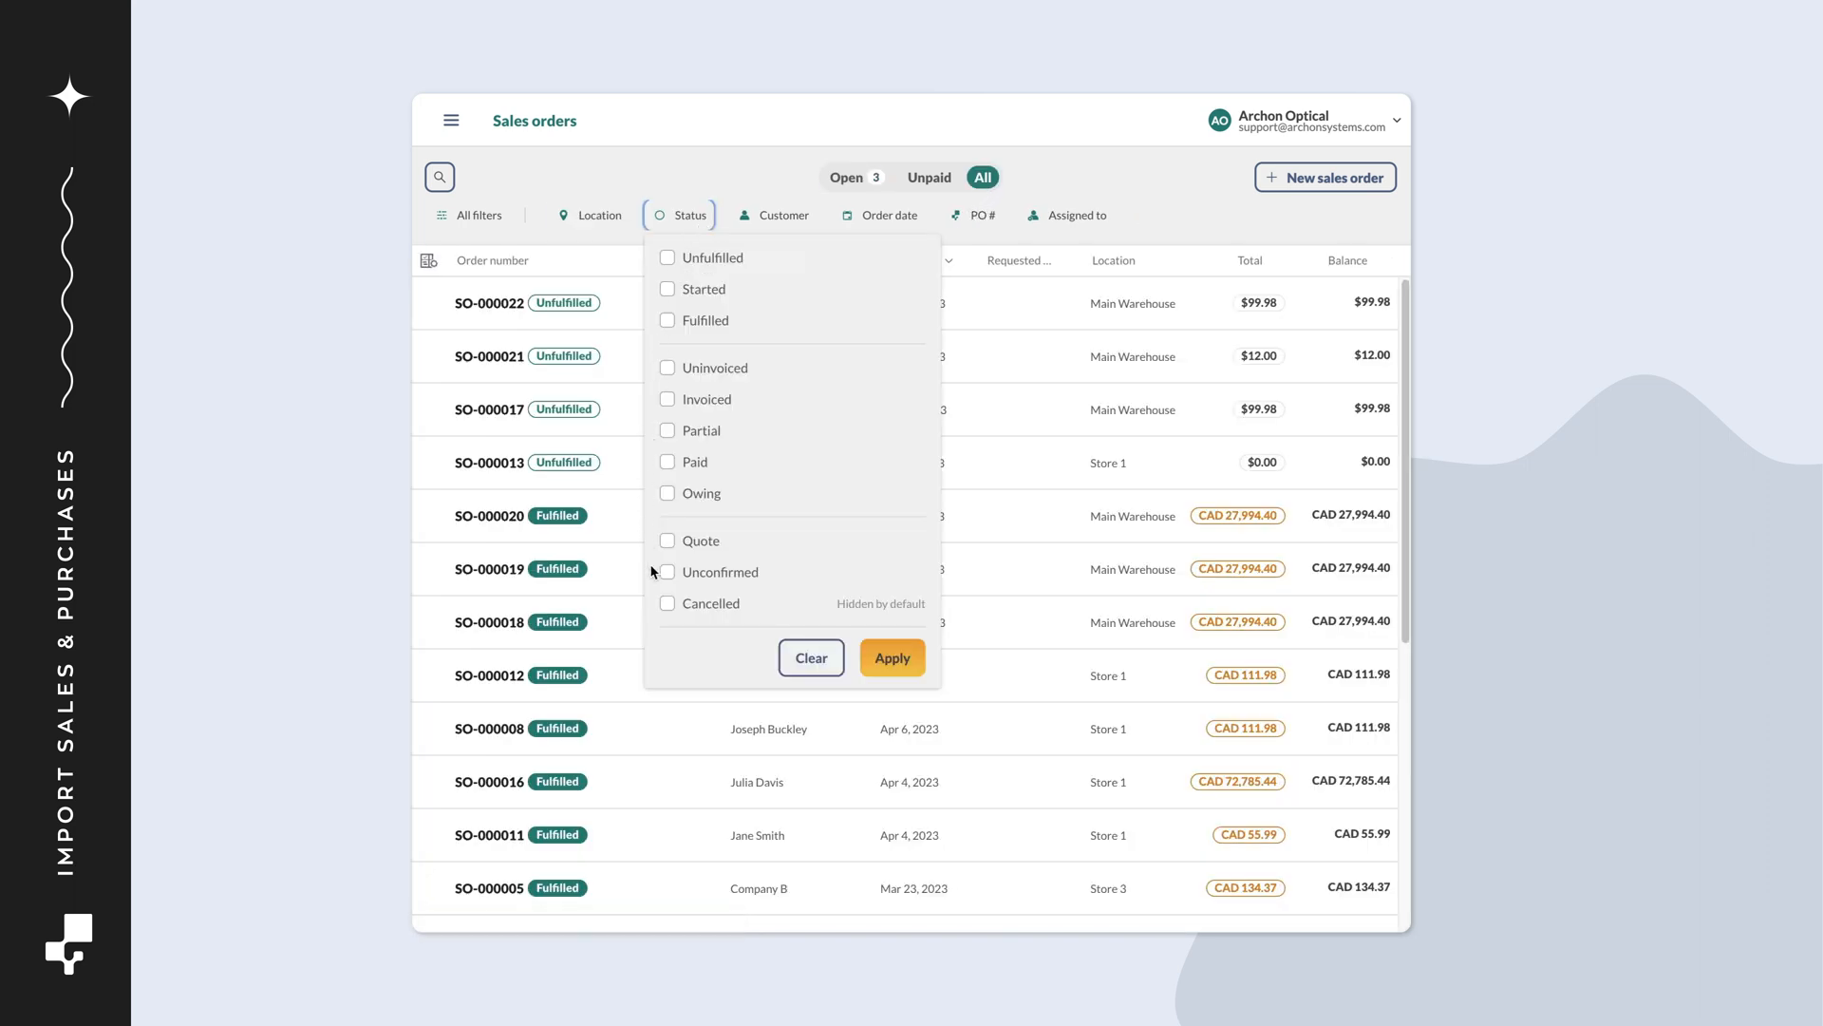
left_click(668, 603)
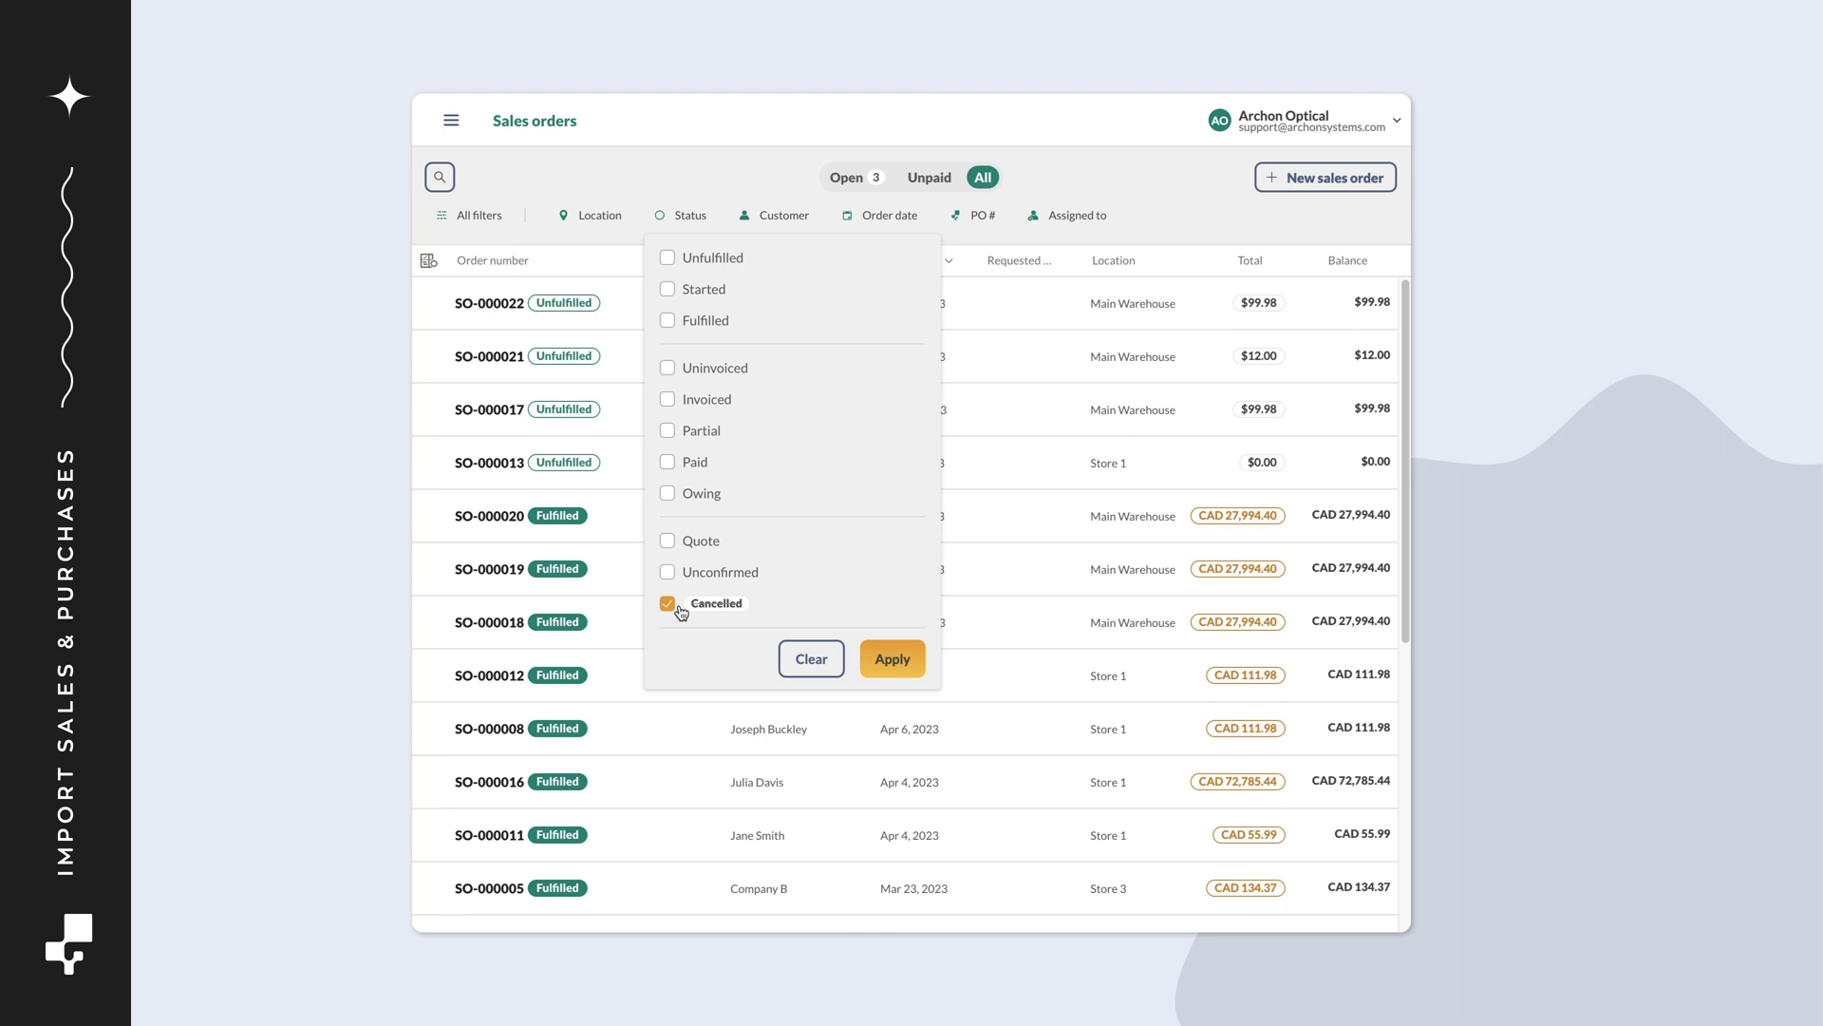
left_click(892, 658)
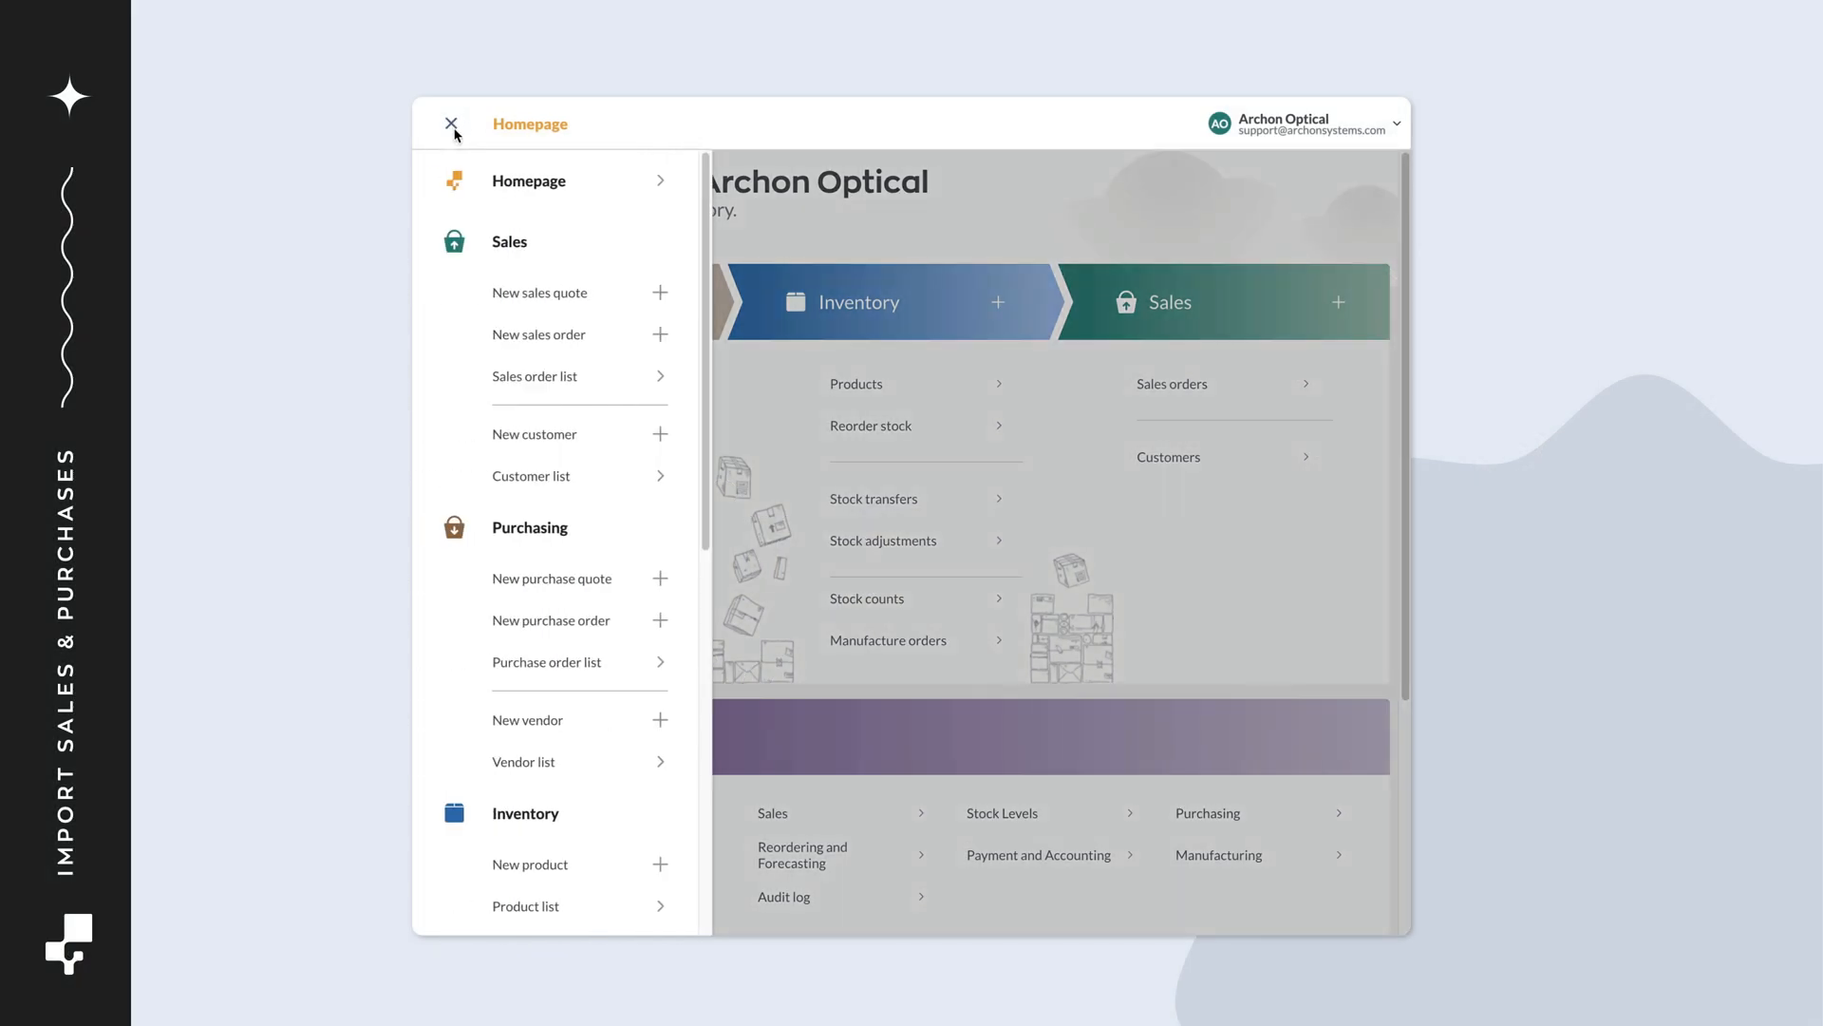
left_click_drag(707, 160, 721, 569)
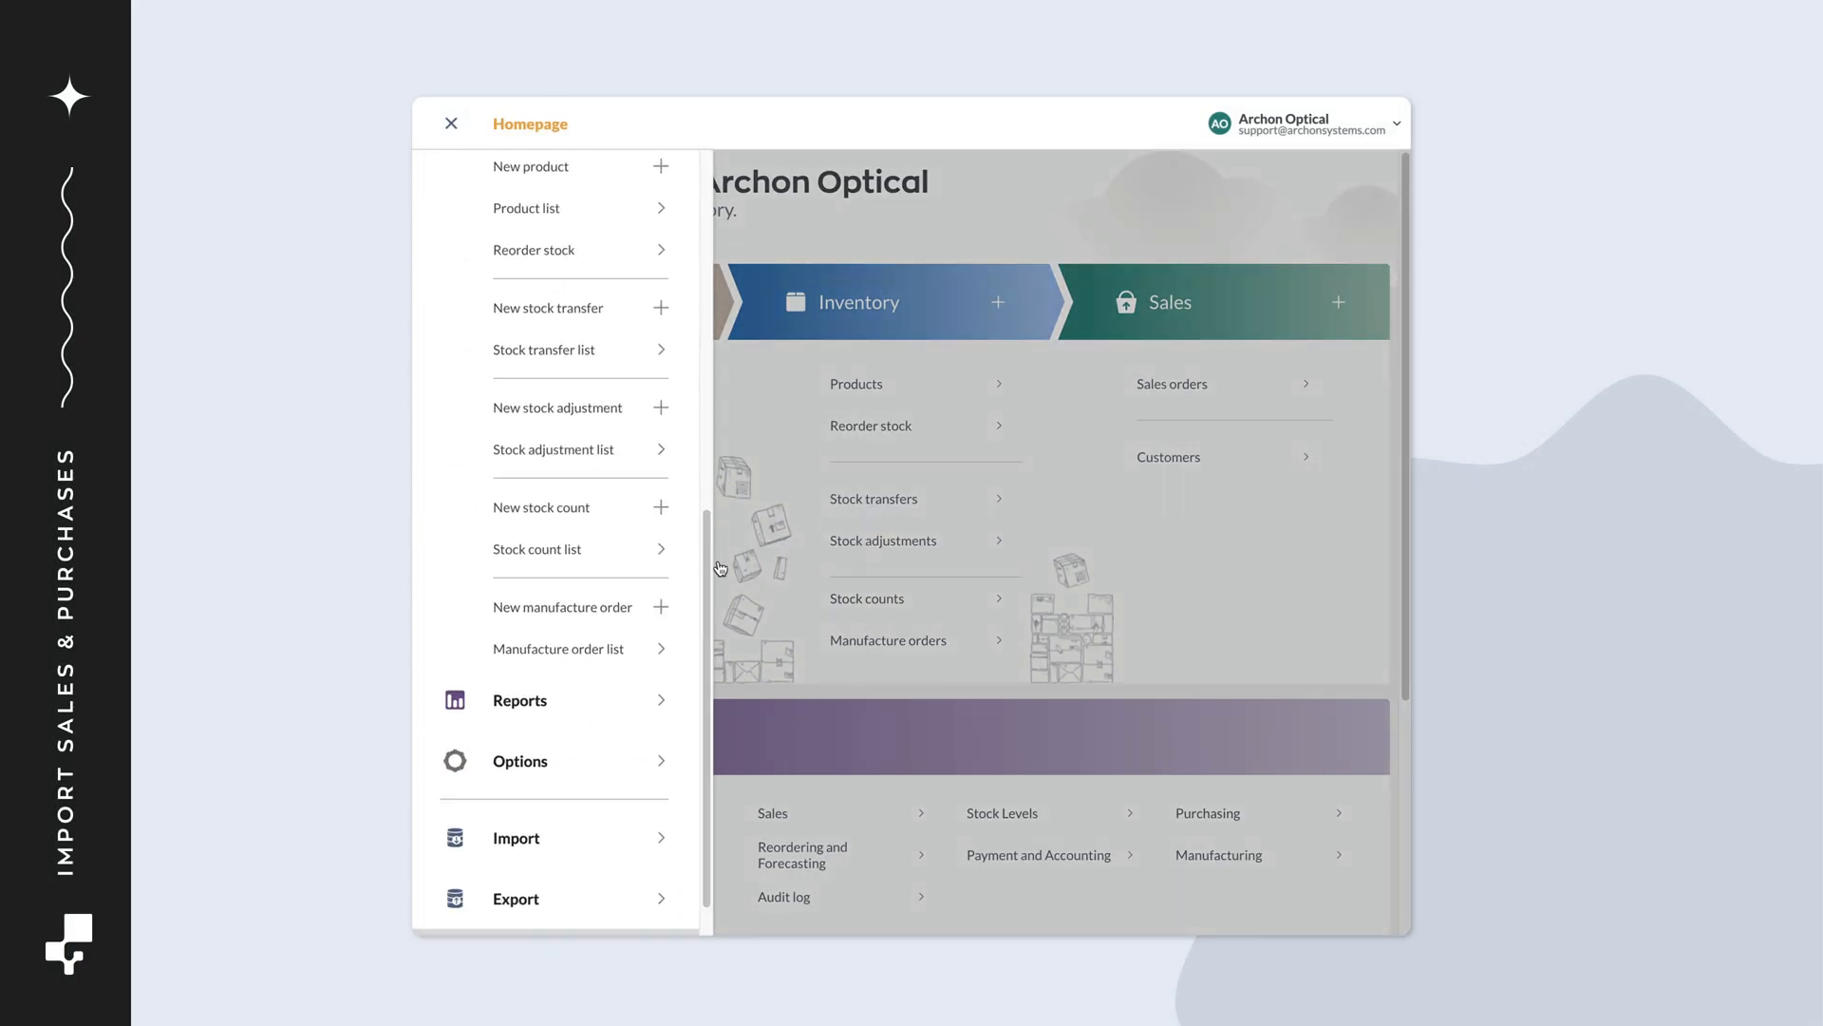
Step: Start an import with Sales orders as the data type
left_click(570, 841)
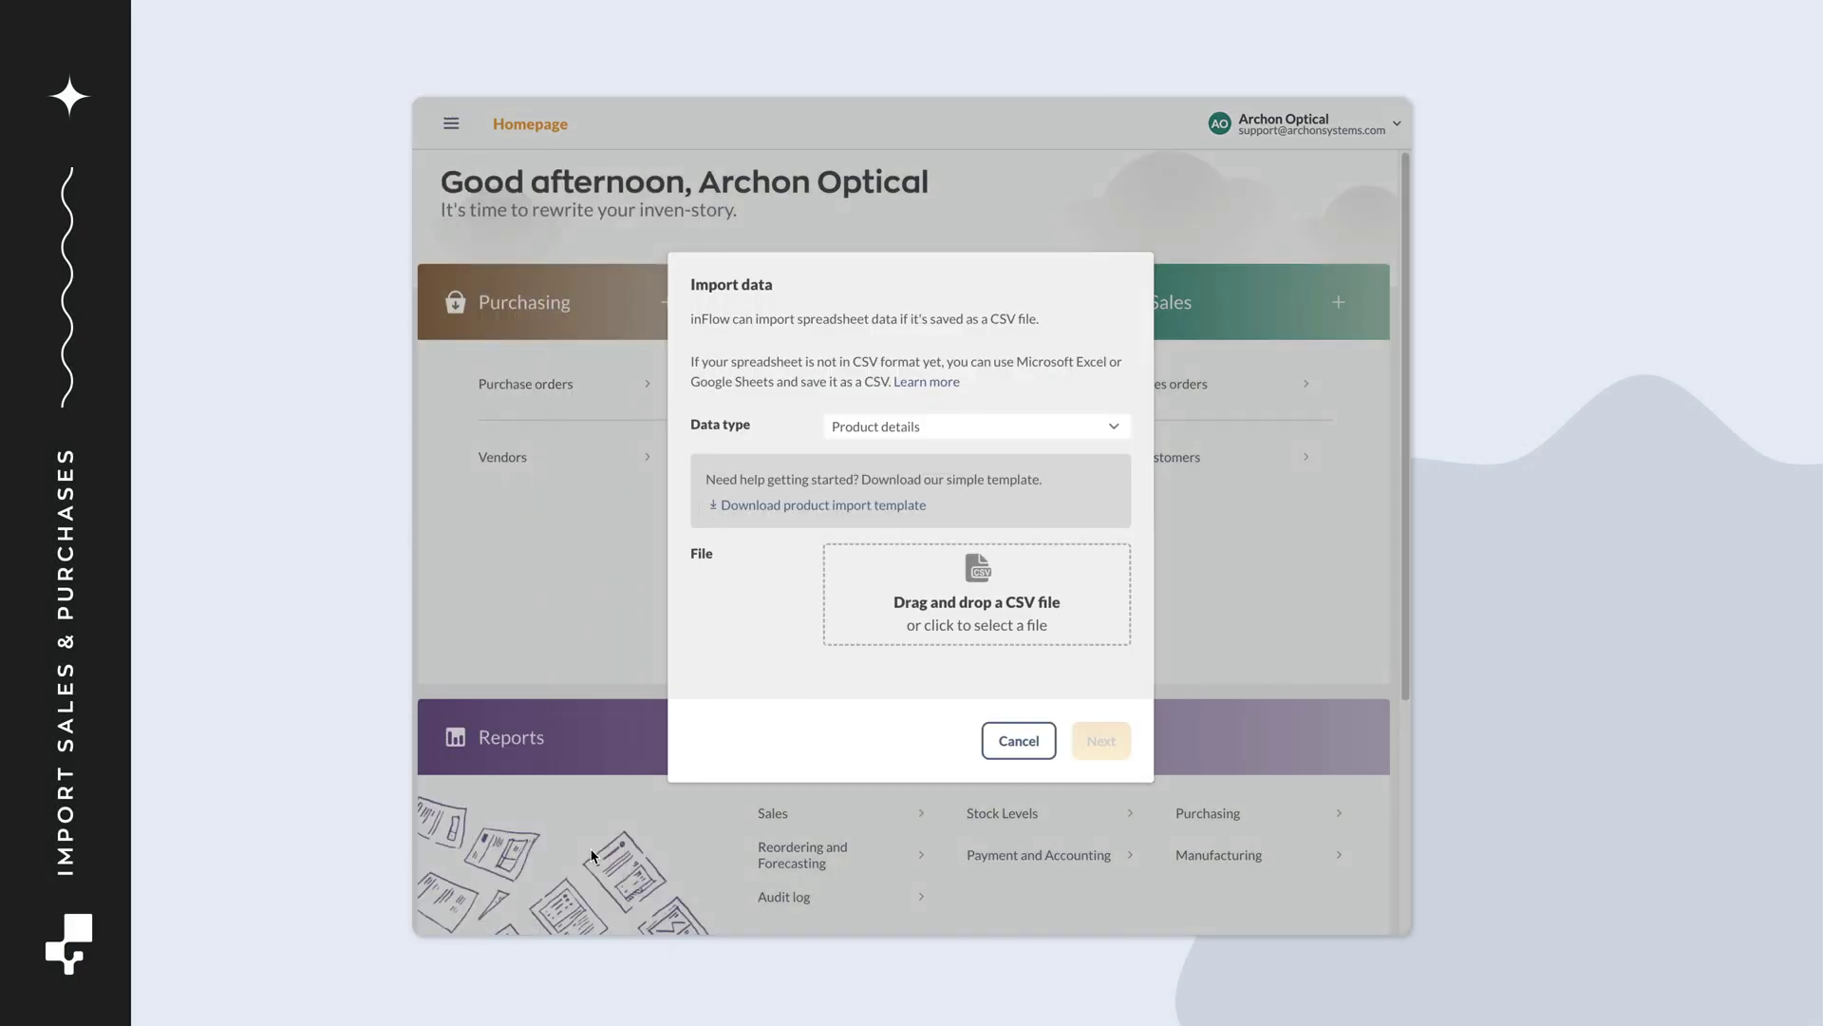
left_click(926, 426)
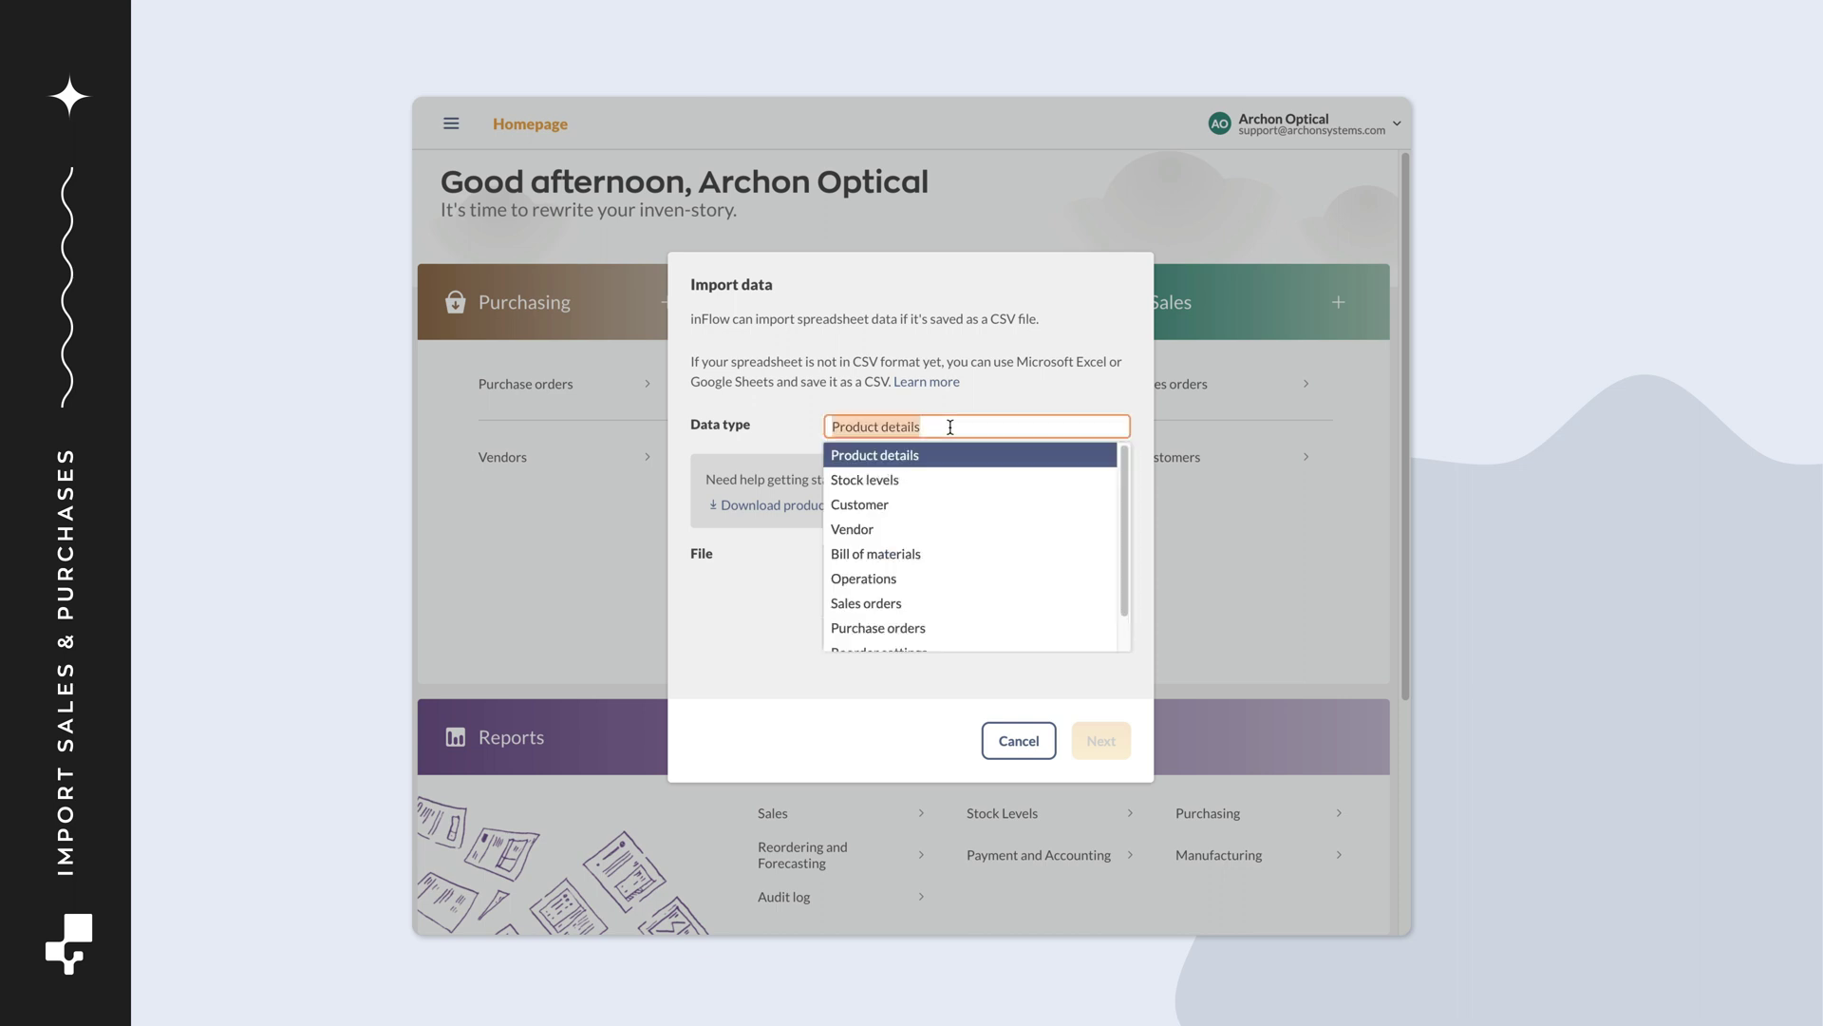
left_click(852, 603)
Step: Attach inFlow_SalesOrder.csv and proceed to the column-mapping step
left_click(1040, 533)
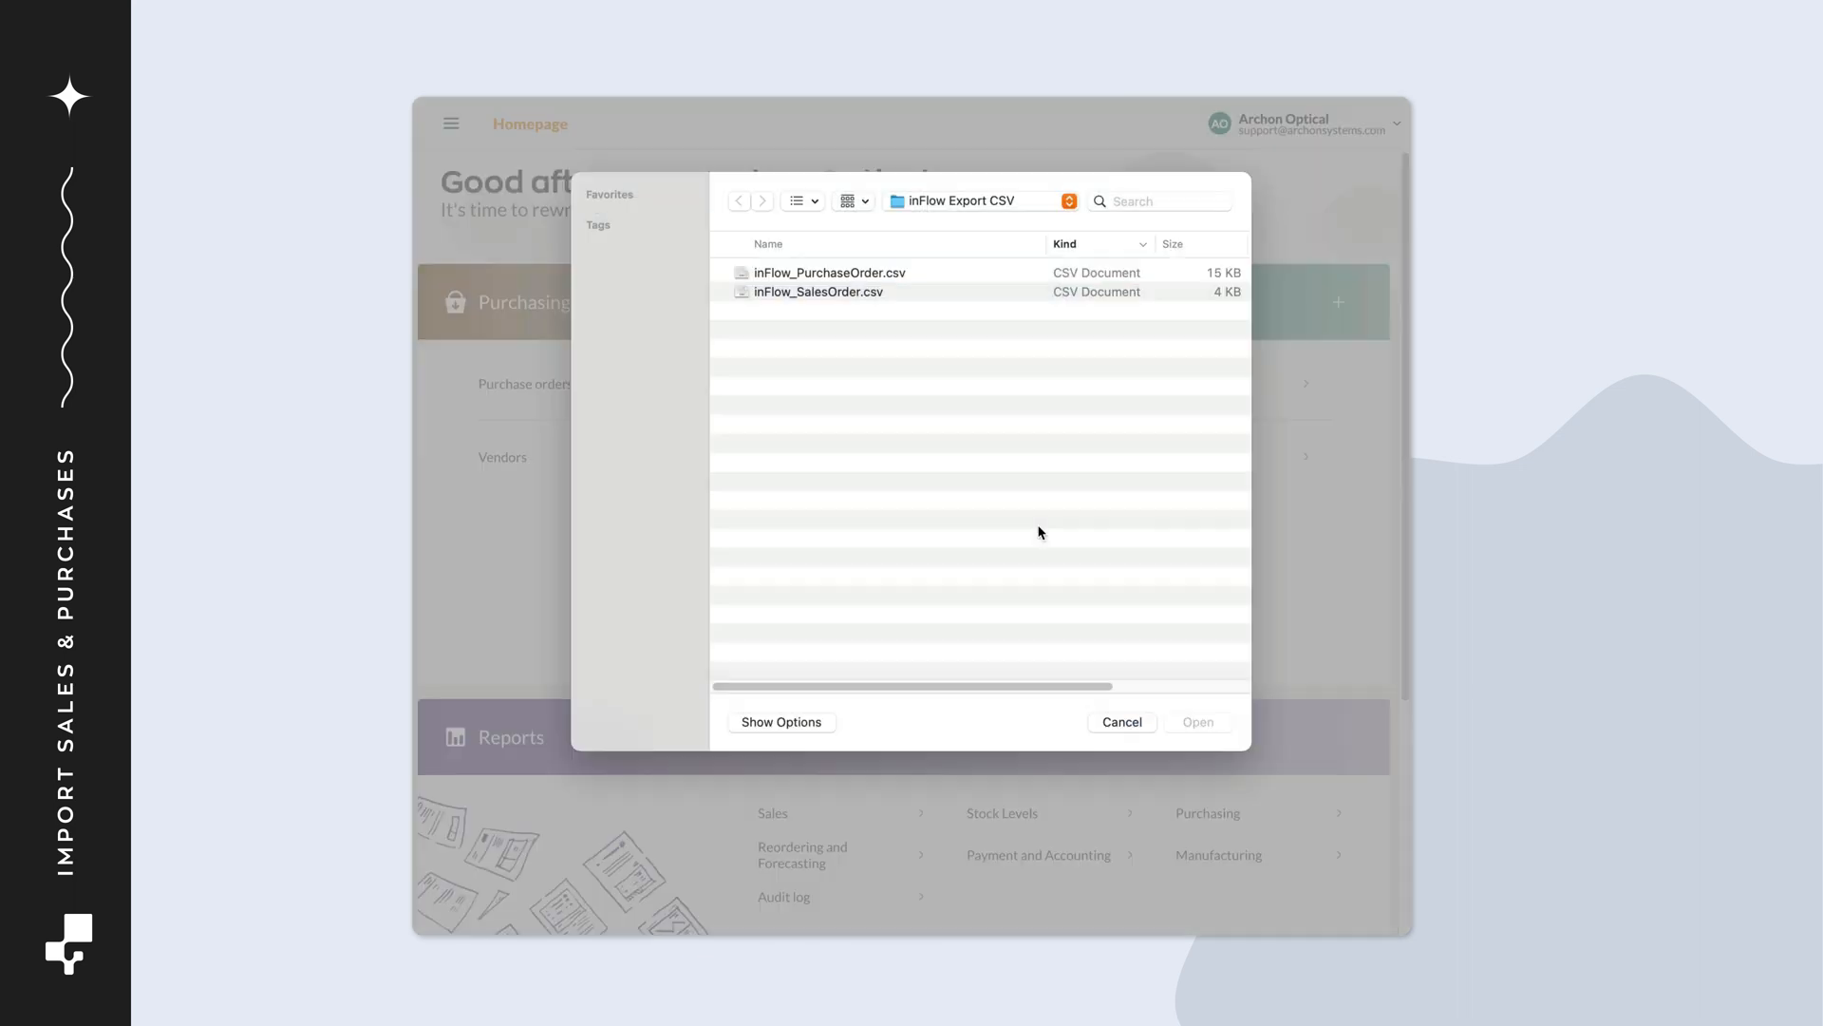
left_click(797, 293)
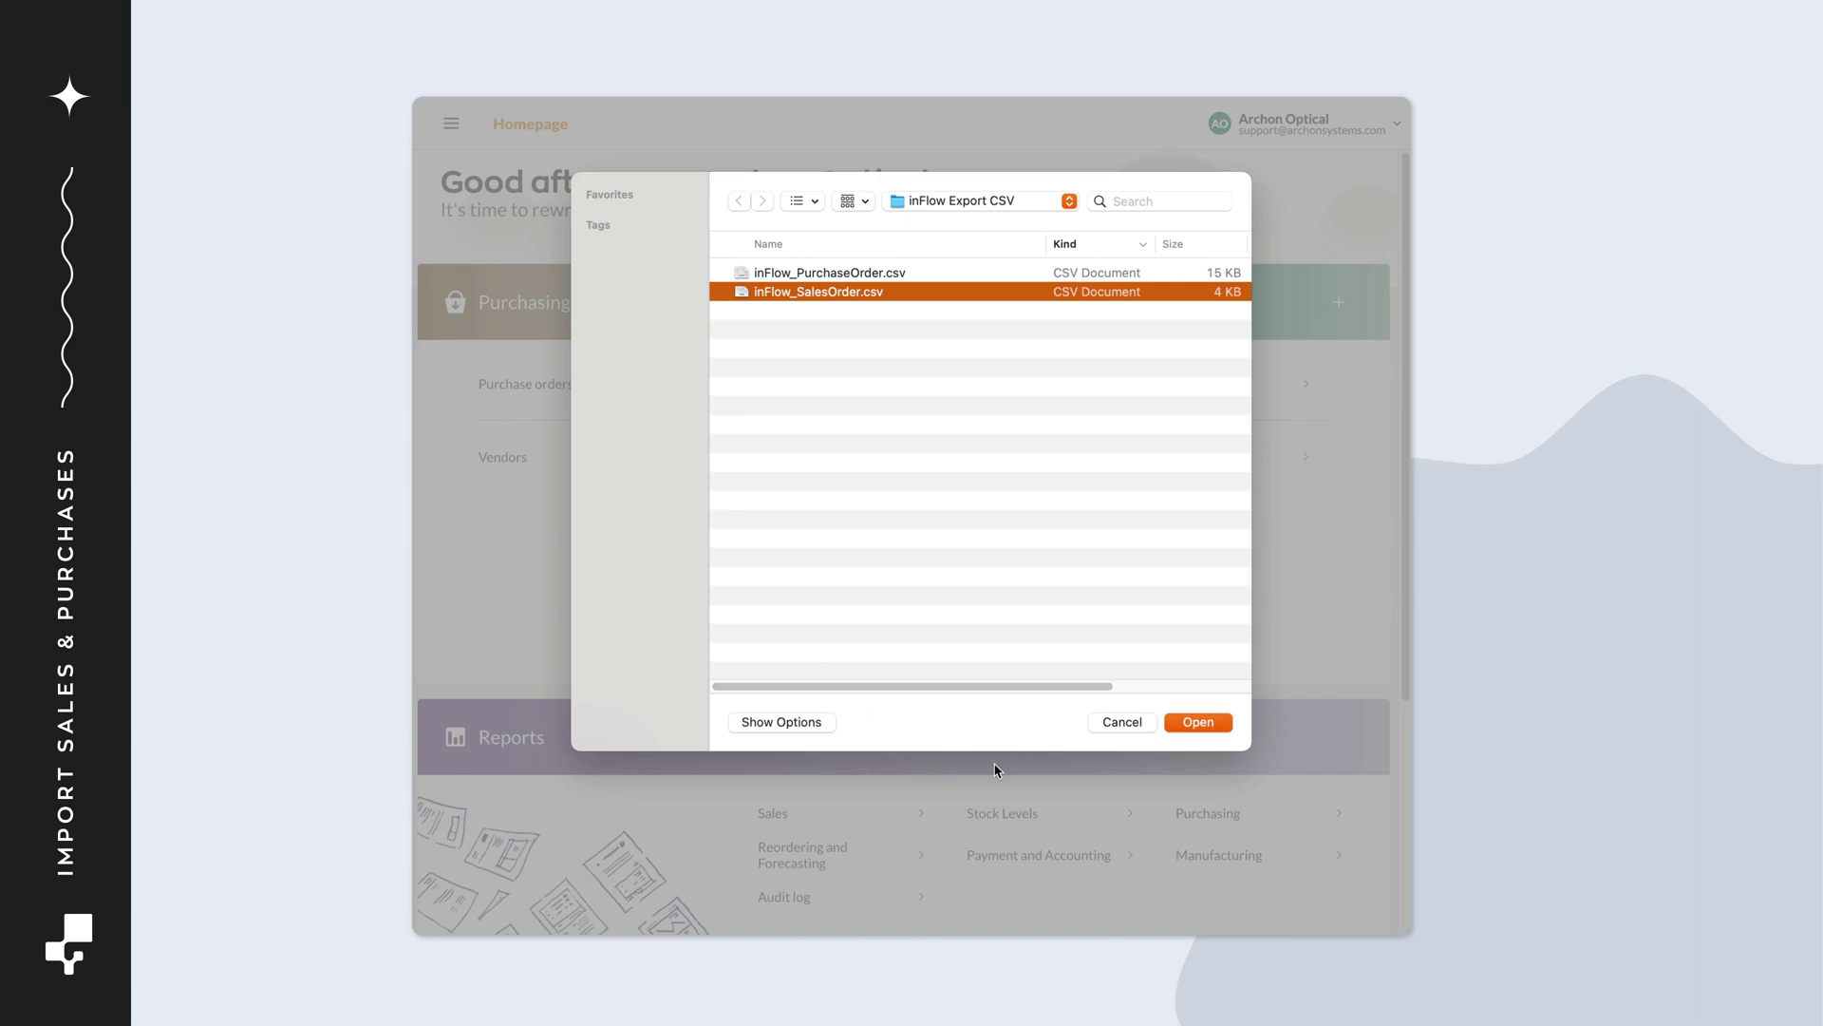
left_click(1183, 727)
left_click(1100, 668)
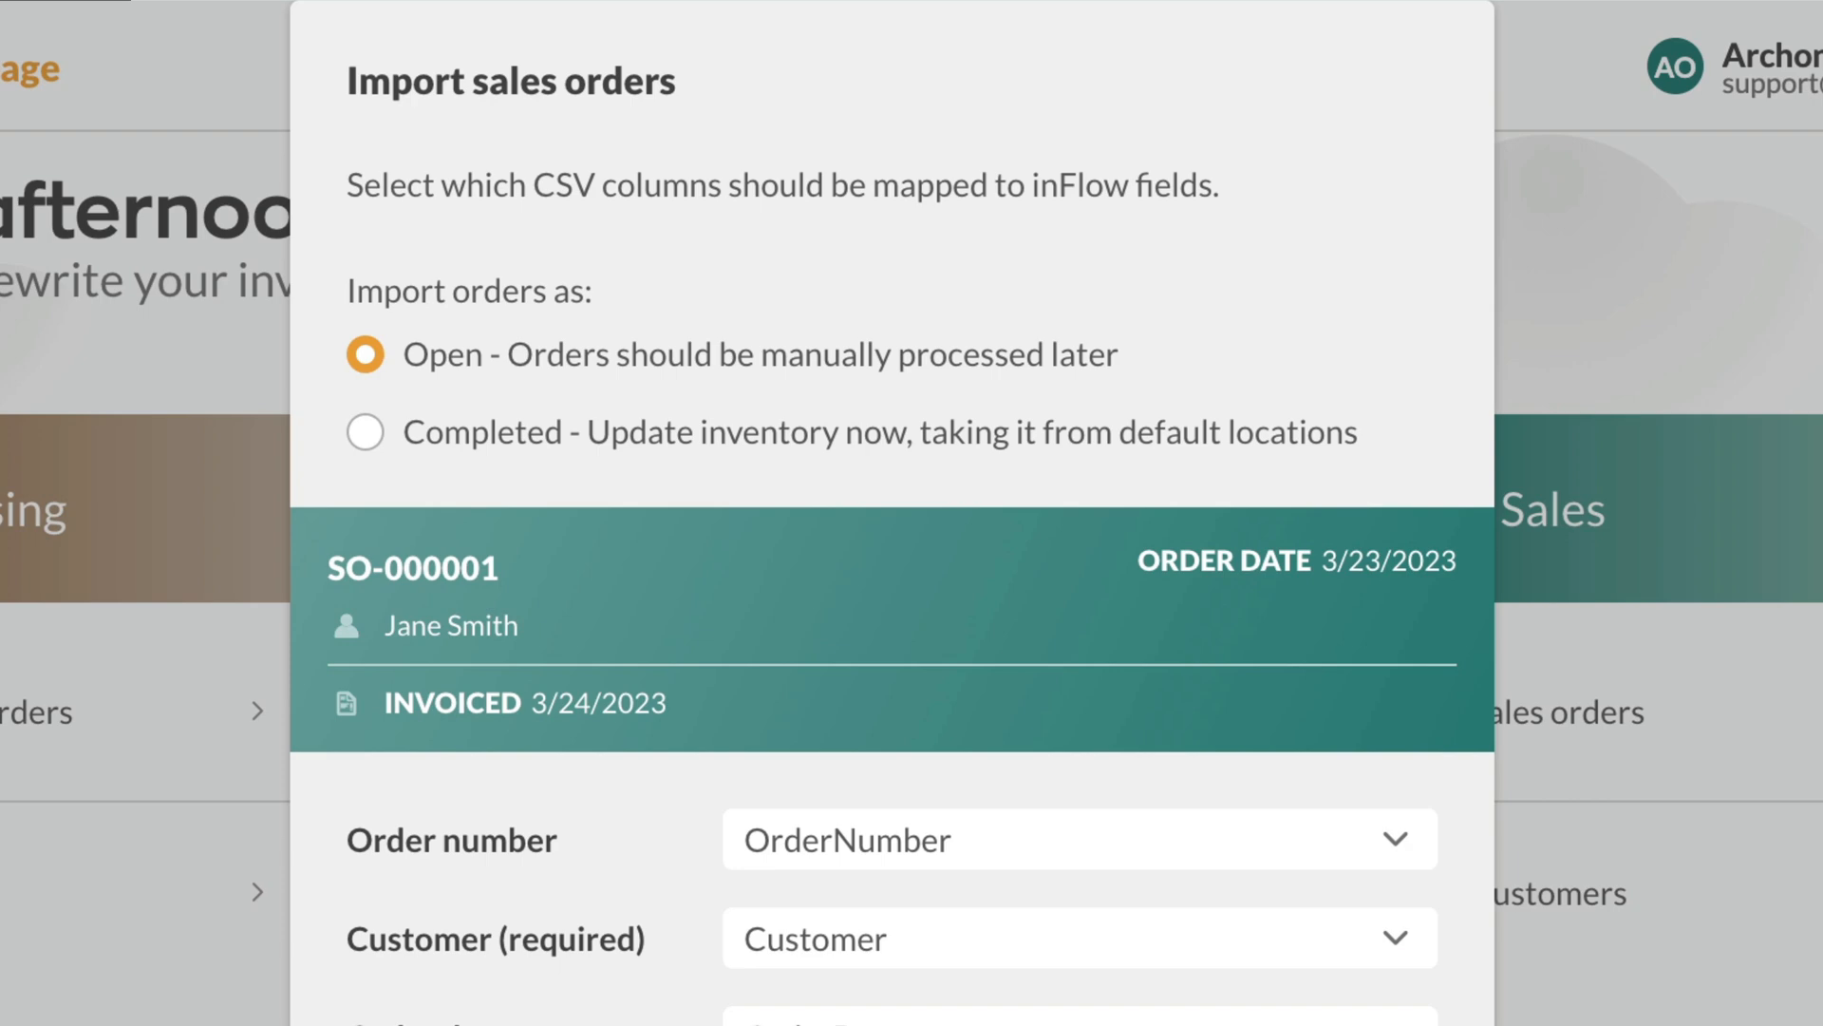
Step: Set orders to import as Completed and review the order number and customer mappings
left_click(371, 434)
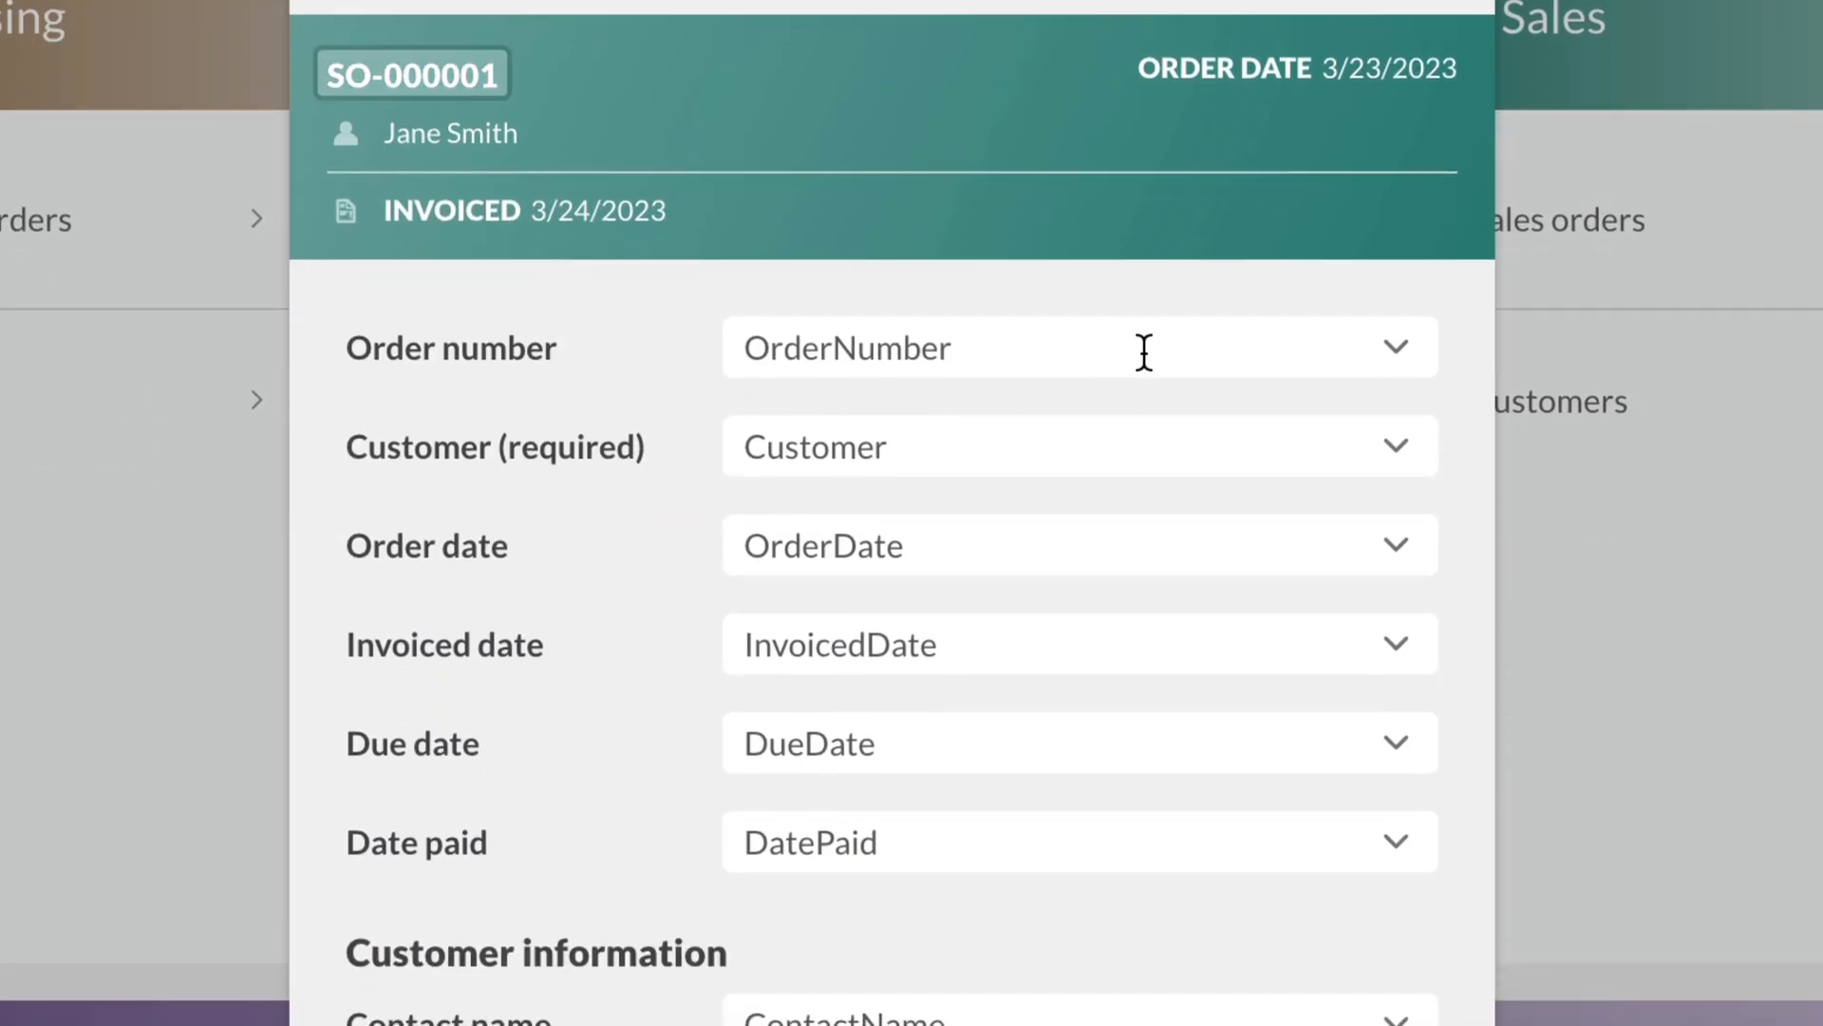
left_click(1125, 348)
left_click(1005, 482)
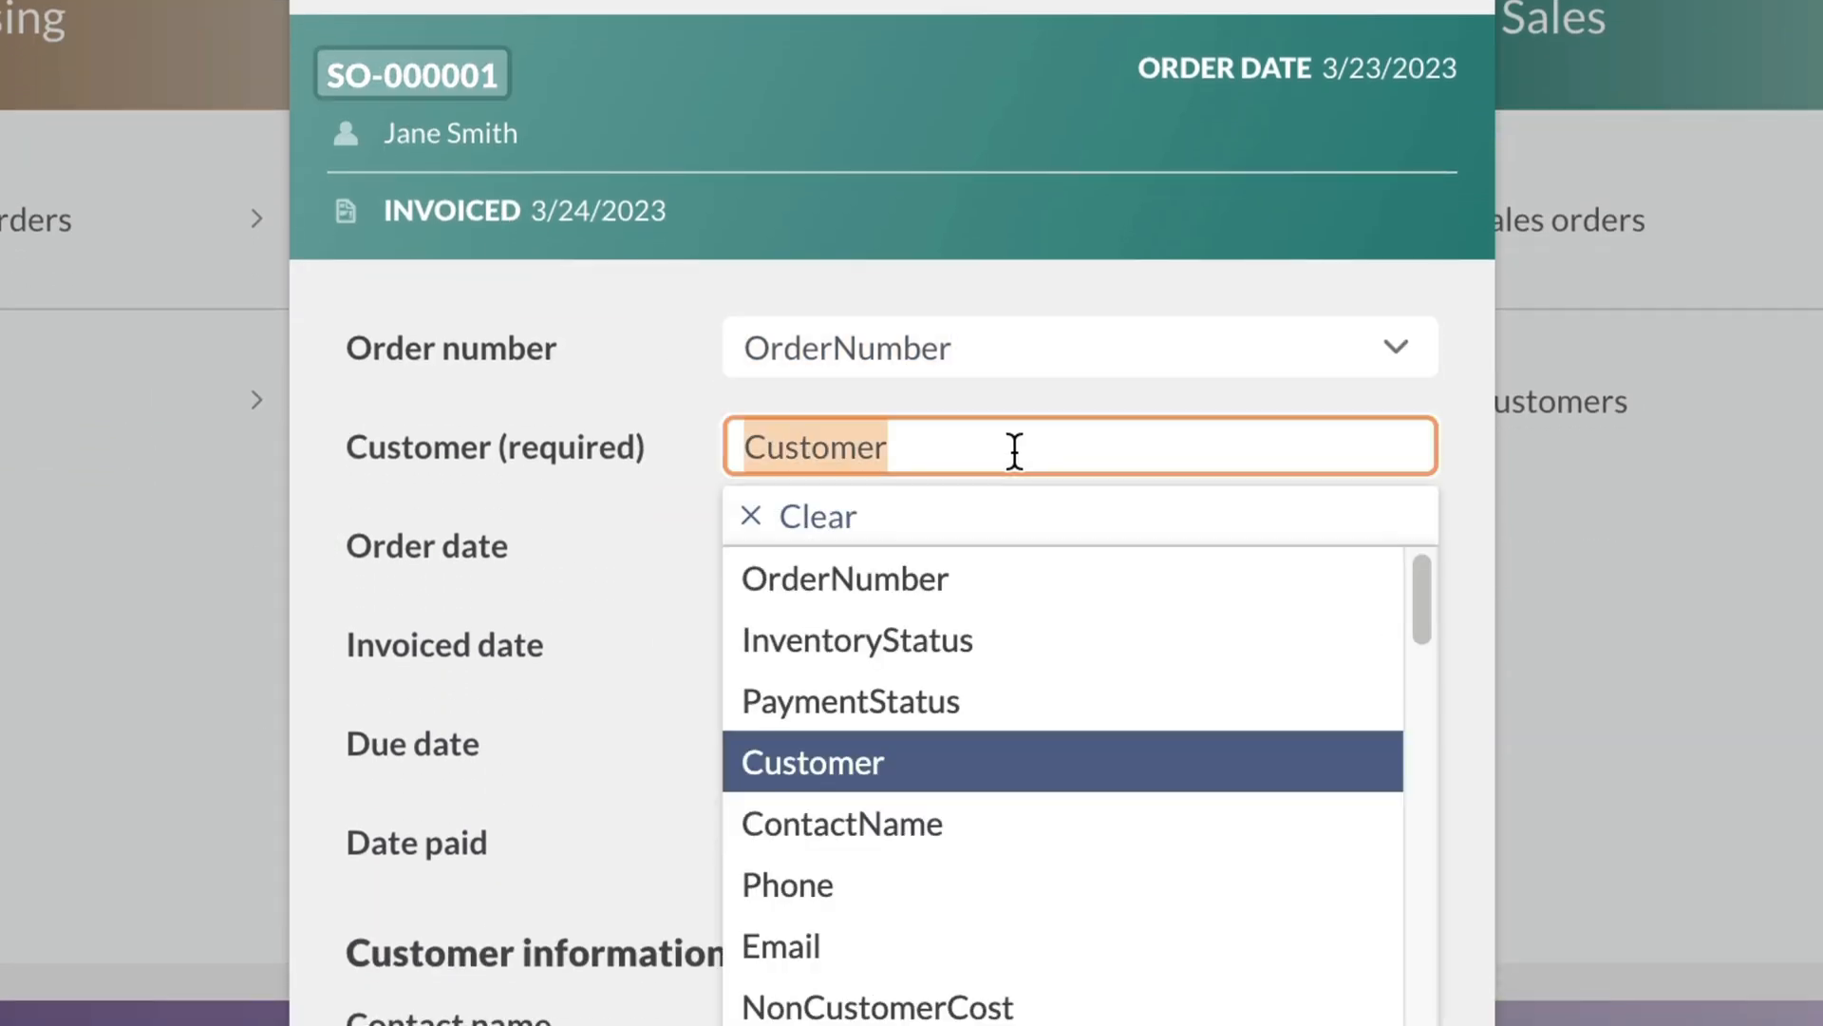
left_click(861, 759)
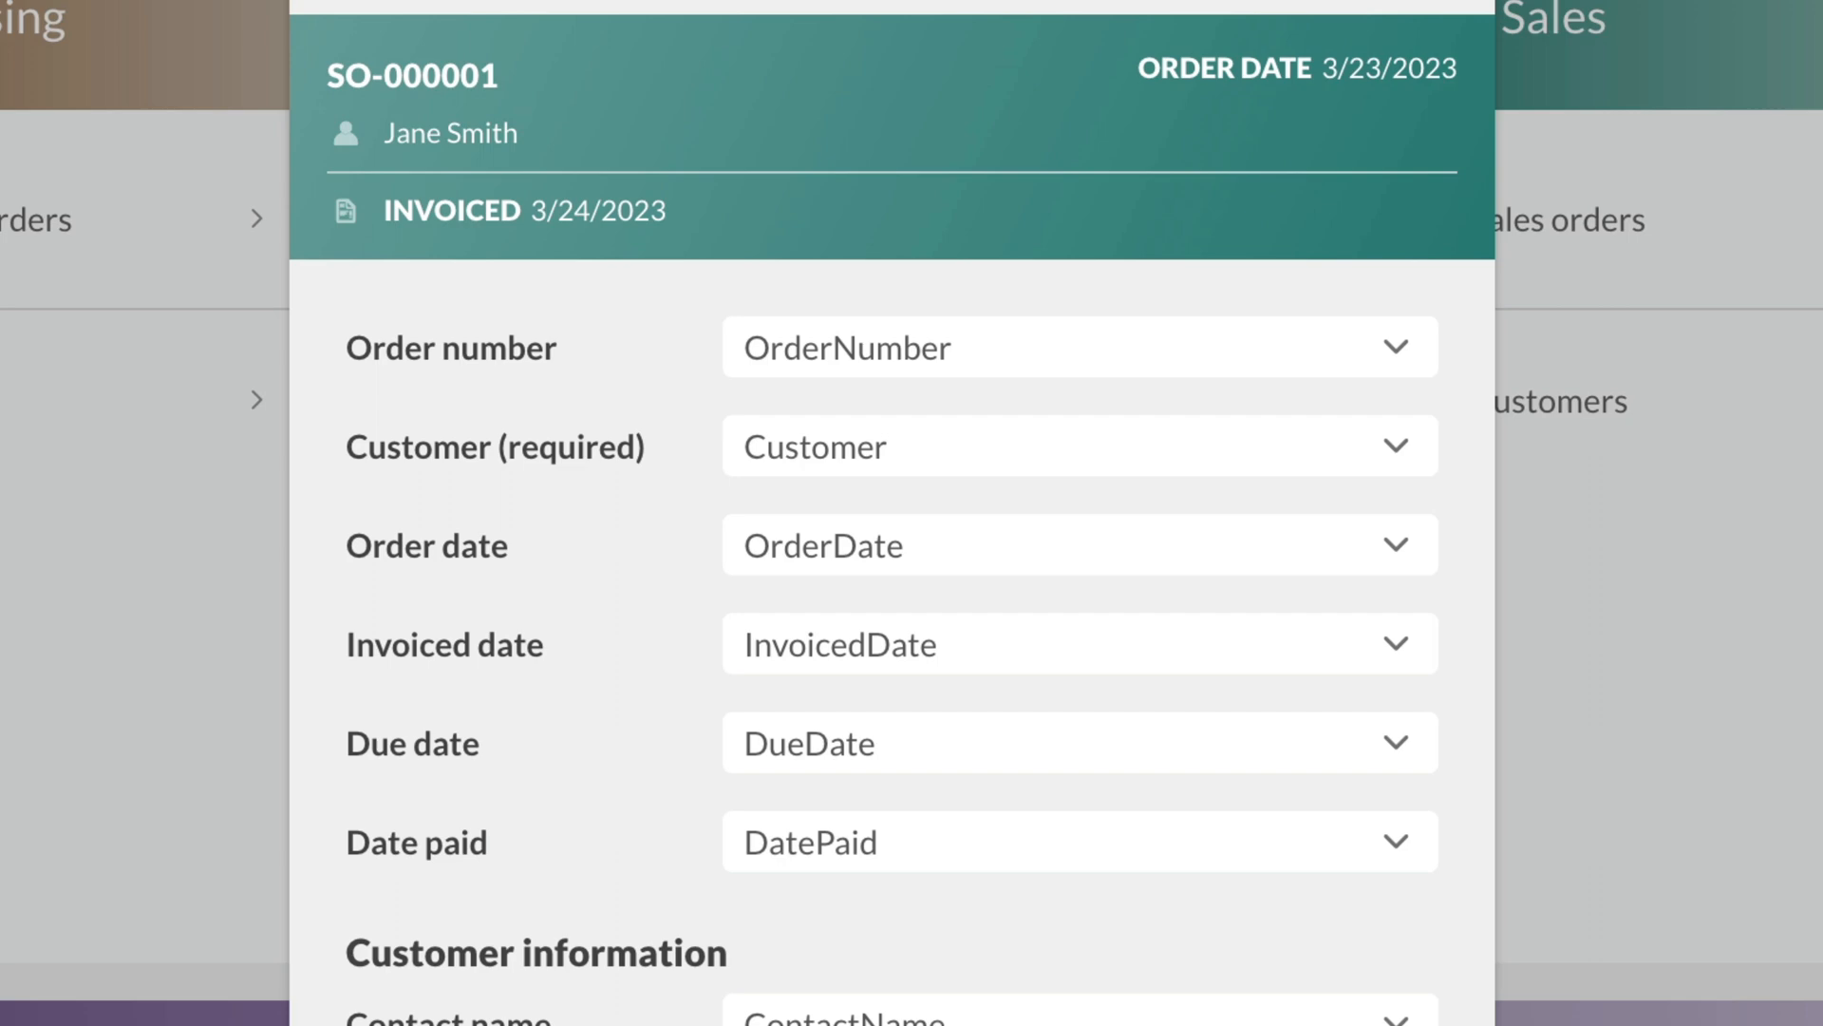
scroll(891, 569, "down", 8)
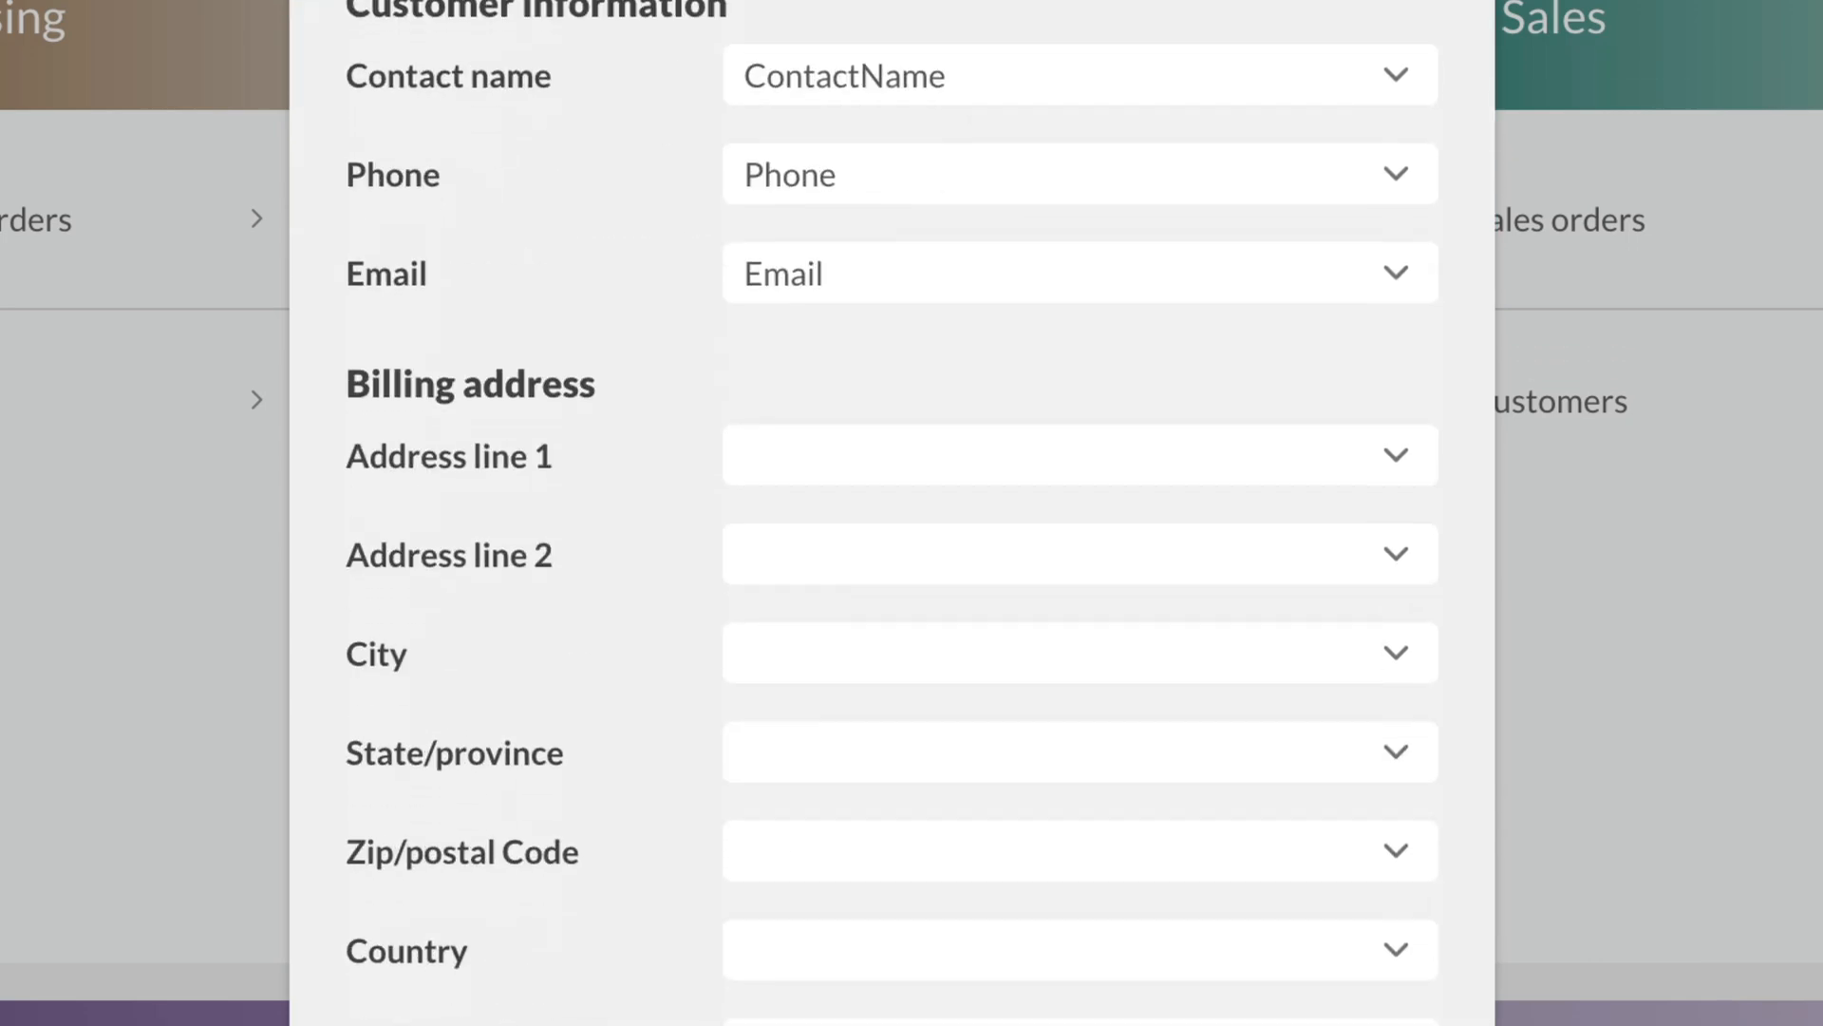
scroll(893, 569, "down", 5)
scroll(892, 570, "down", 5)
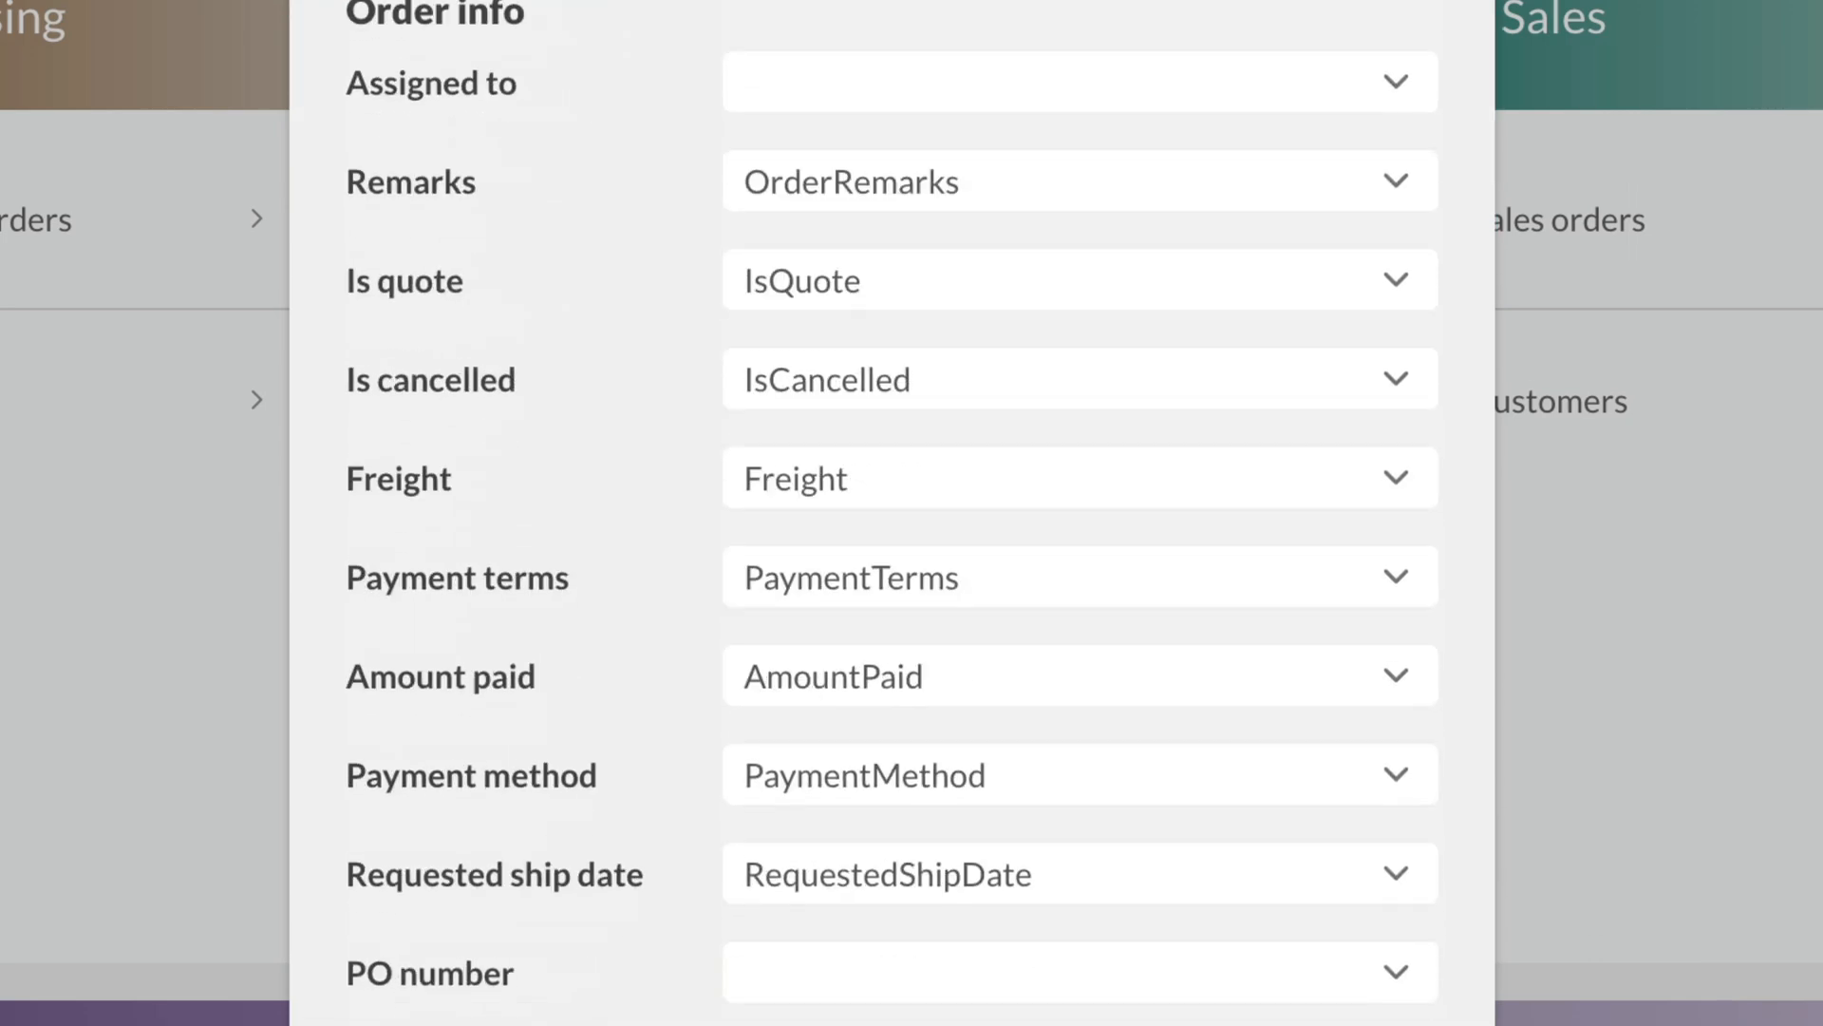
scroll(892, 571, "down", 5)
scroll(892, 570, "down", 5)
scroll(892, 570, "down", 3)
scroll(892, 571, "down", 5)
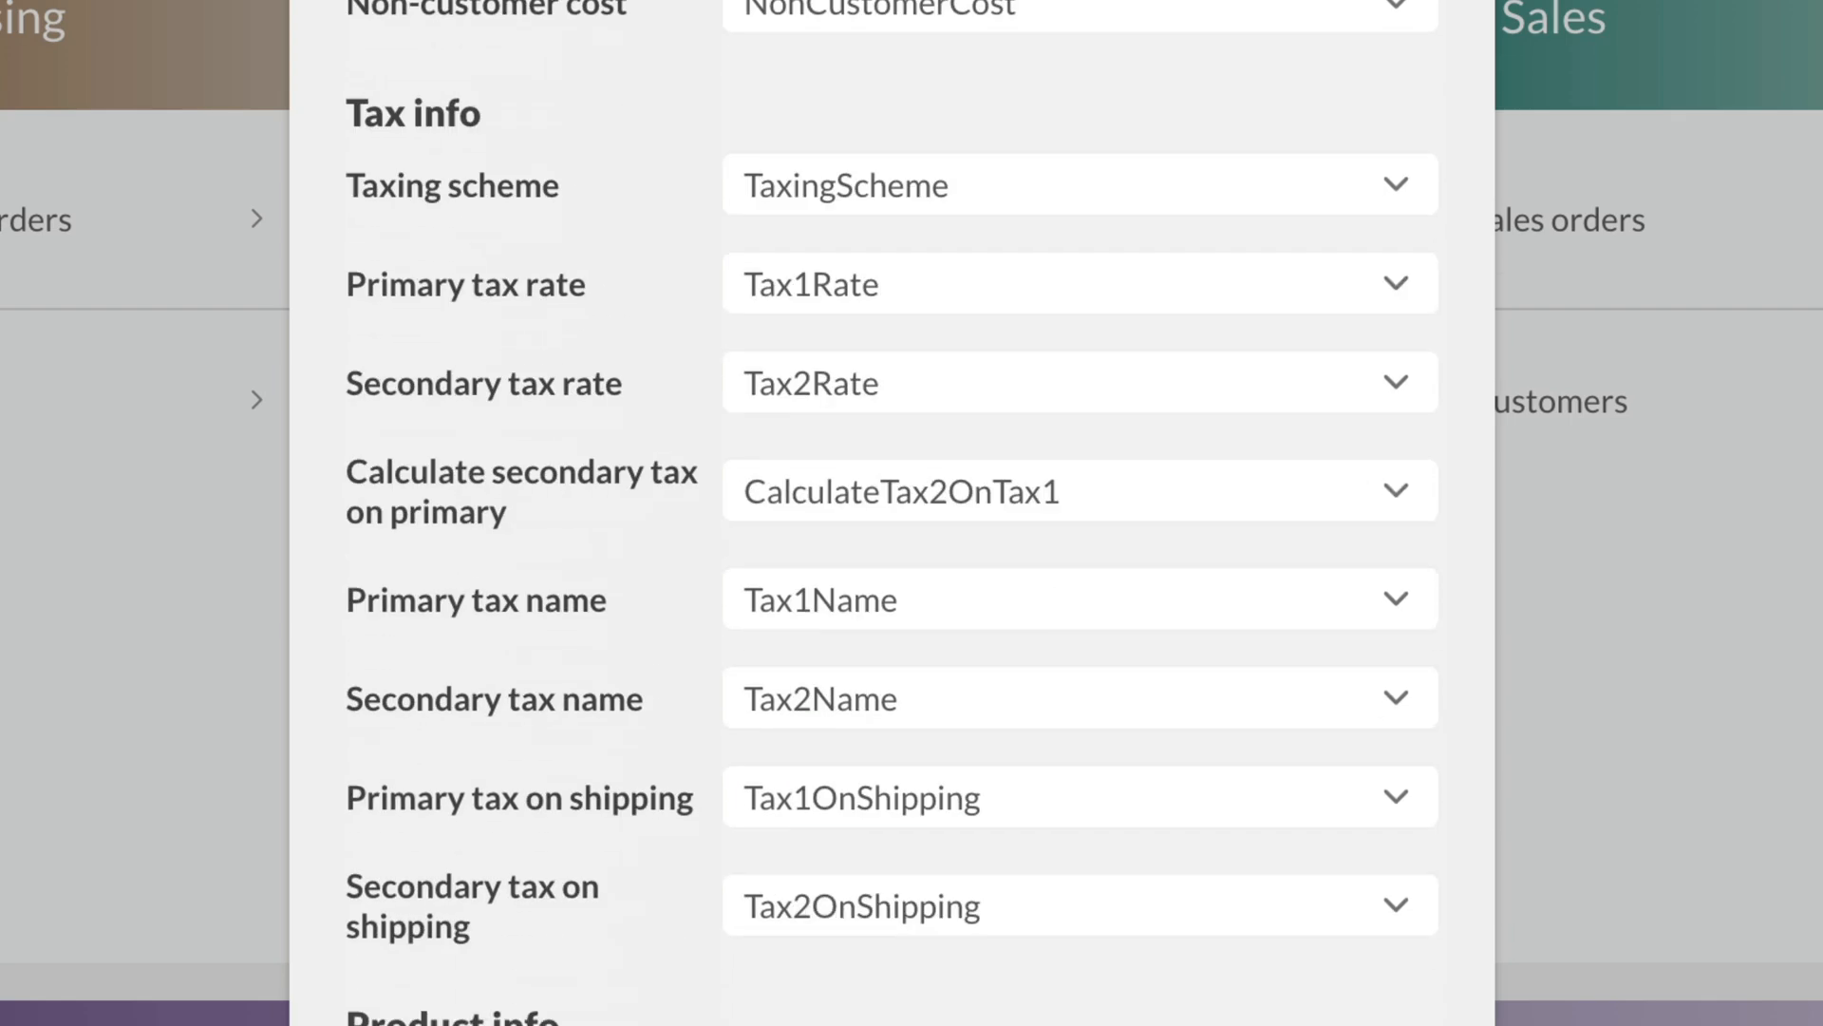
scroll(892, 570, "down", 3)
scroll(892, 570, "down", 4)
scroll(892, 570, "down", 4)
scroll(893, 570, "down", 3)
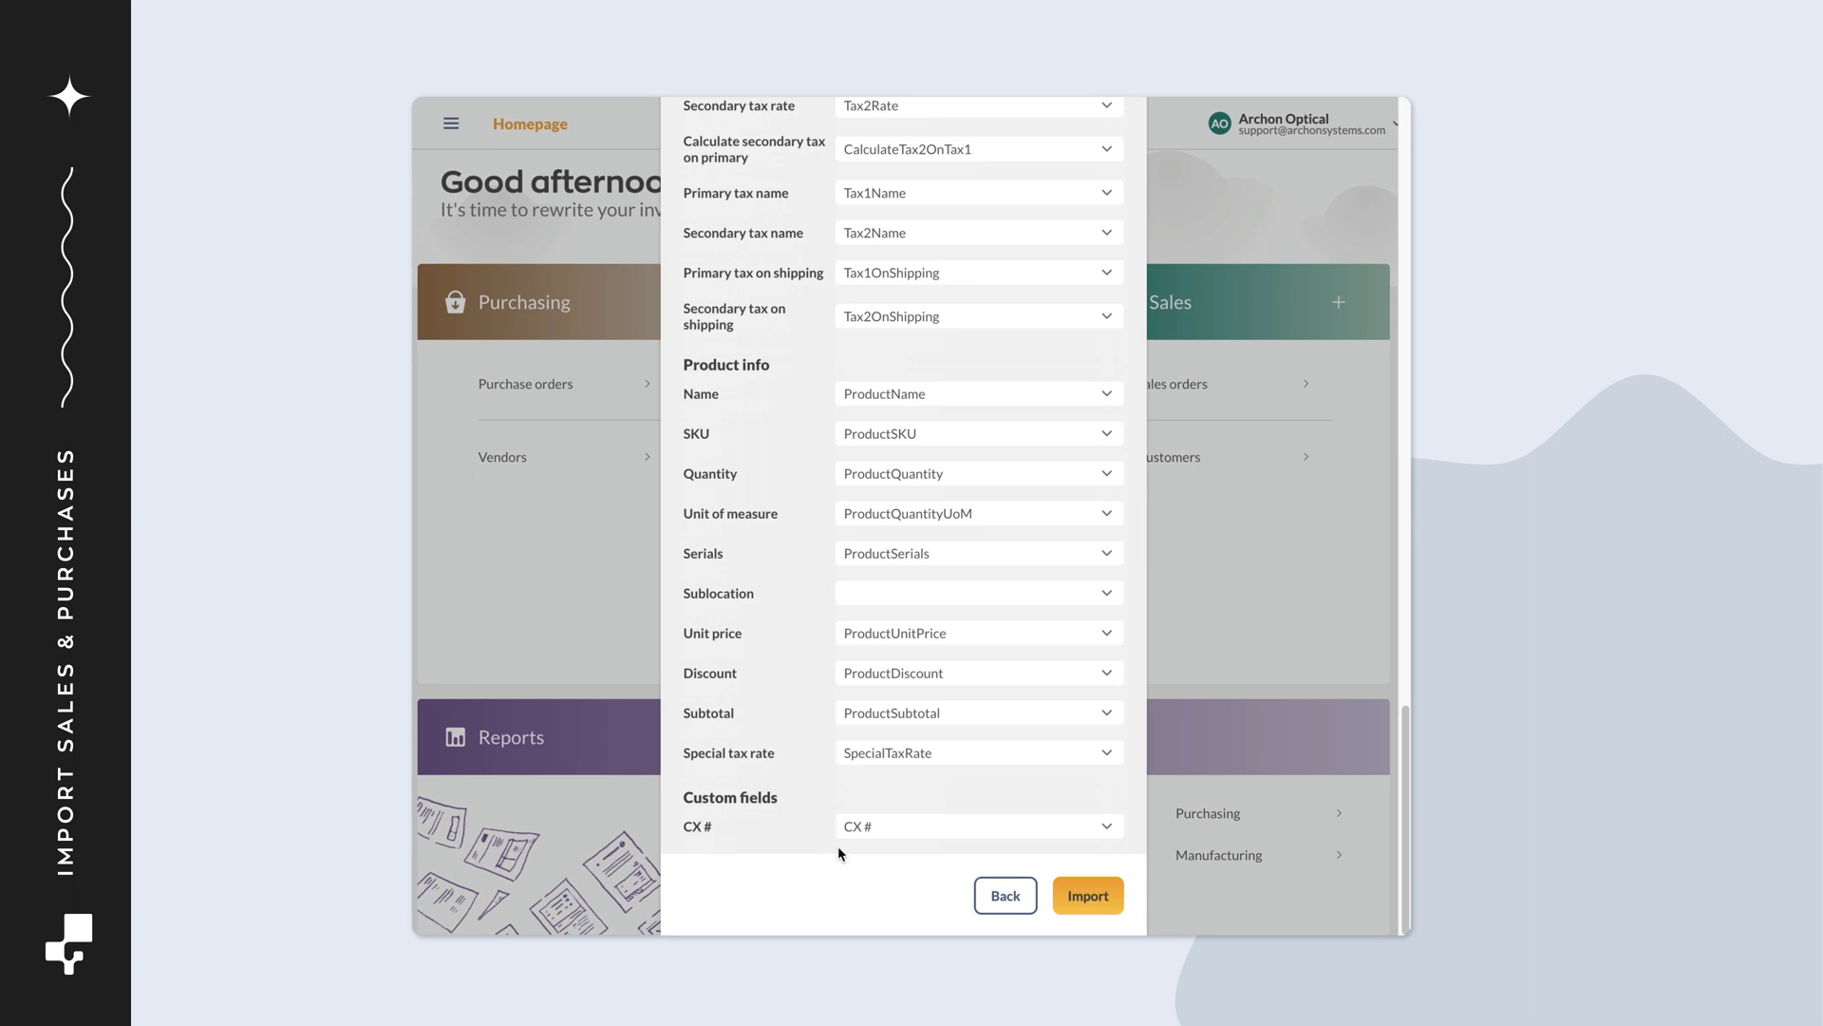
Step: Submit the sales order import and dismiss the in-progress notice
left_click(1088, 895)
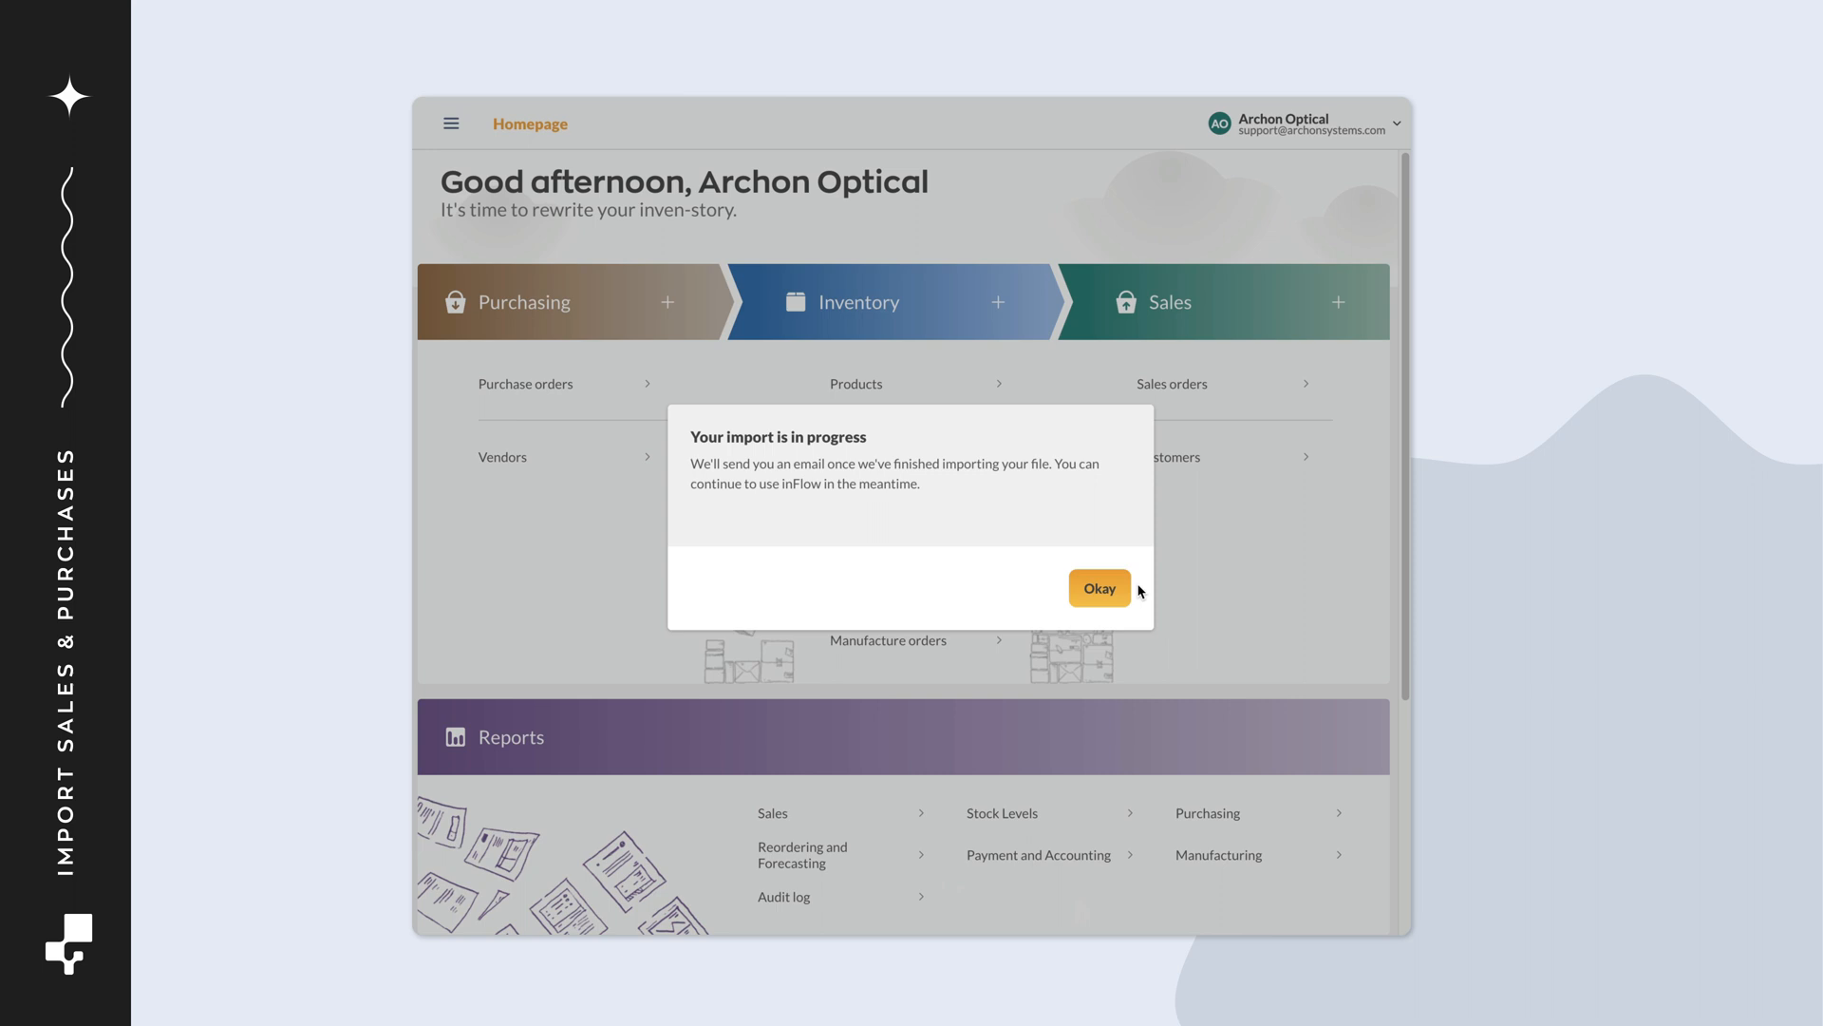
left_click(1100, 587)
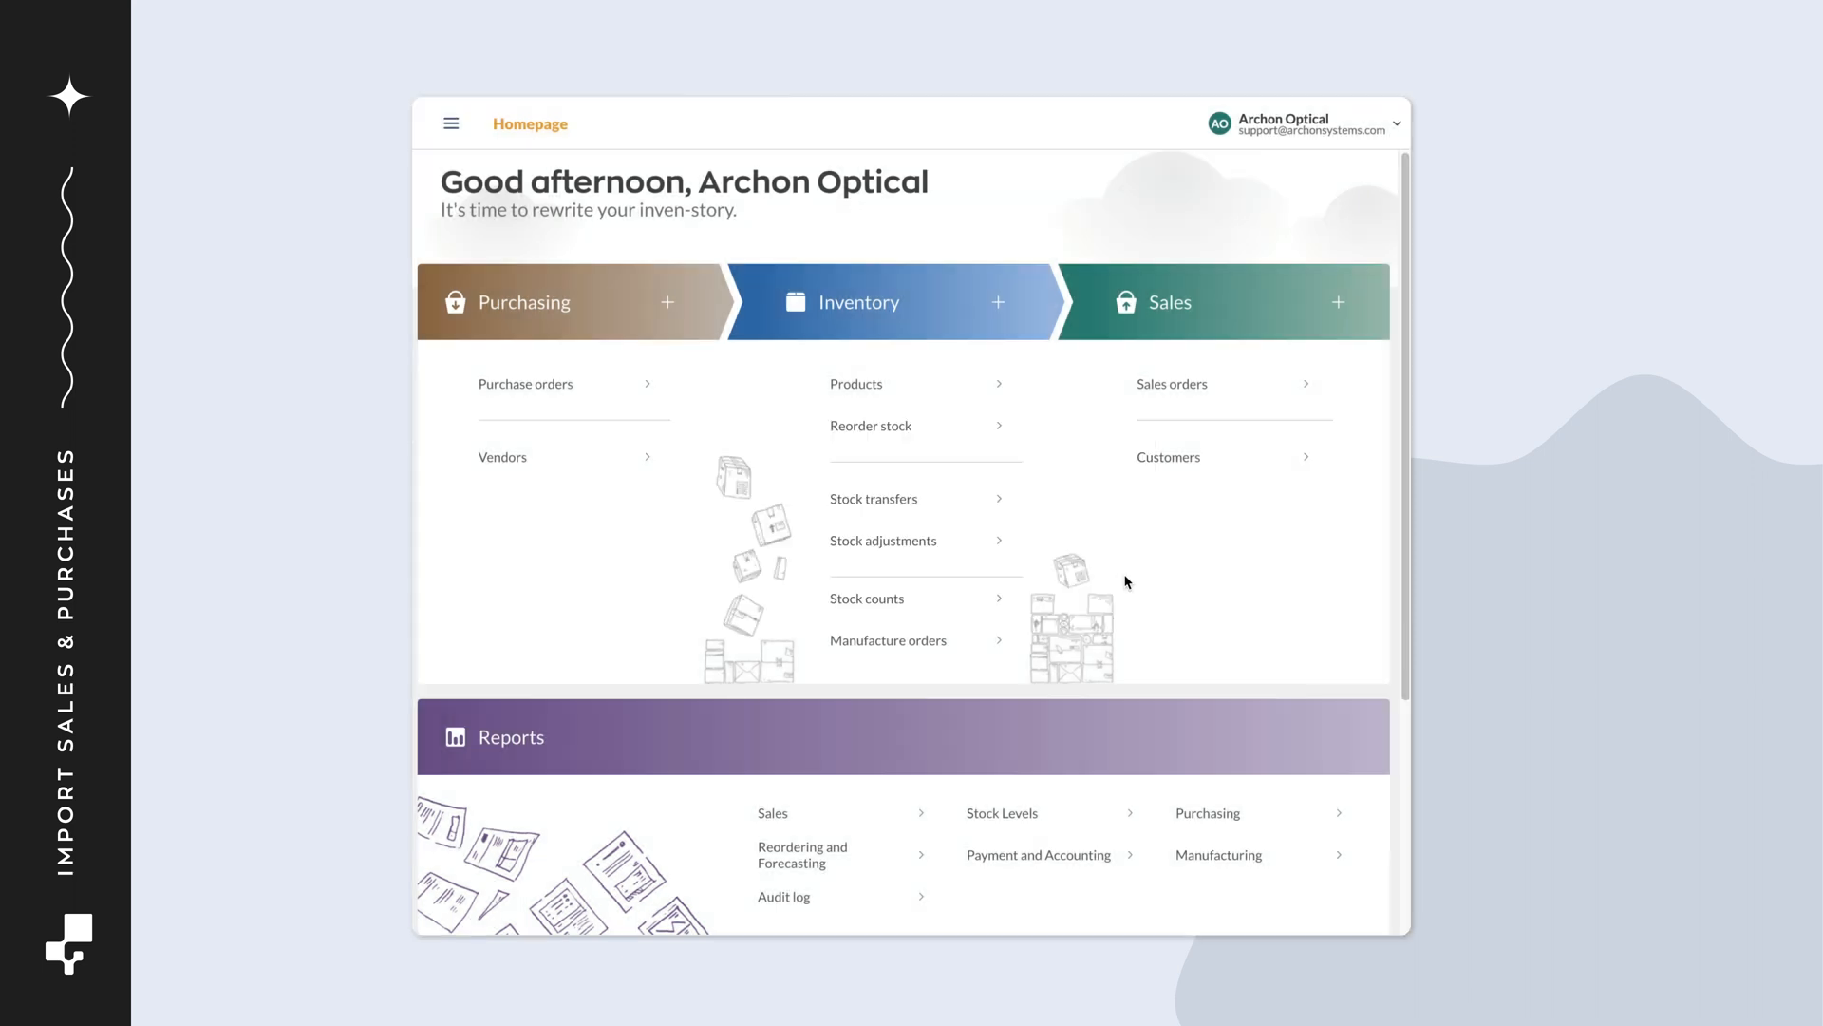
Step: Import inFlow_PurchaseOrder.csv as purchase orders and dismiss the in-progress notice
left_click(450, 122)
scroll(571, 570, "down", 5)
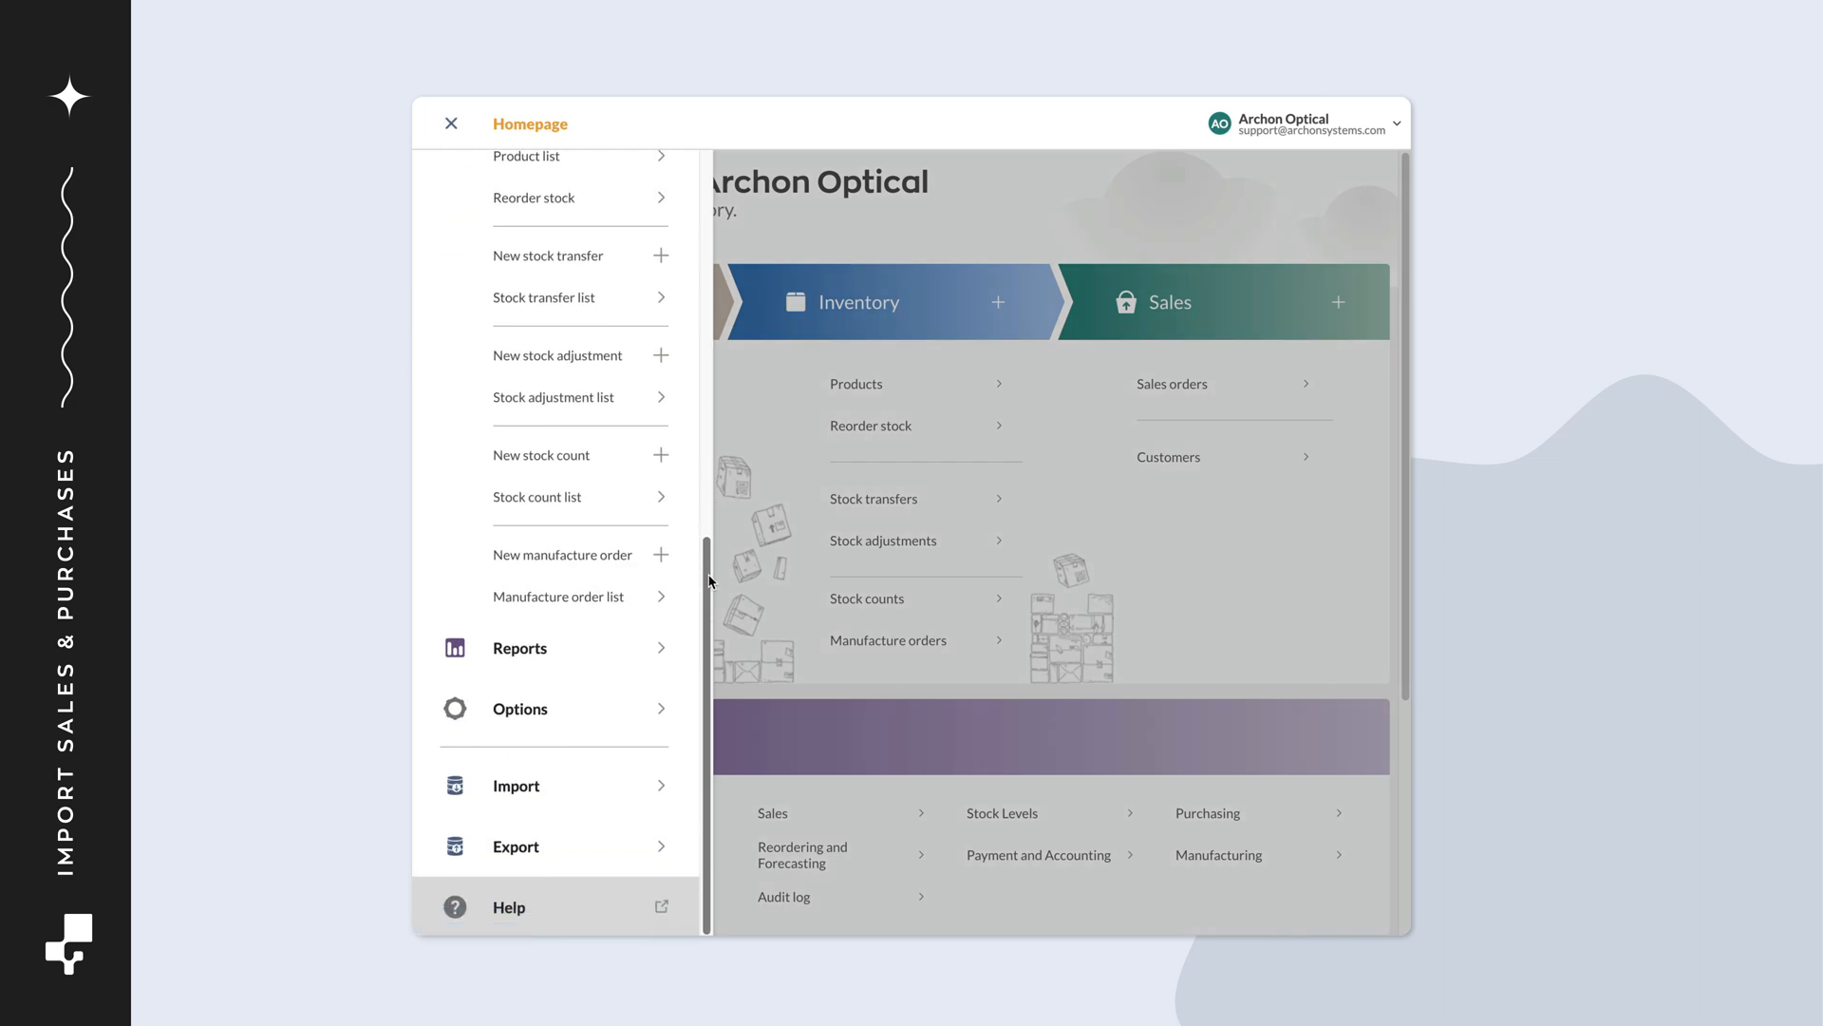
left_click(632, 784)
double_click(834, 273)
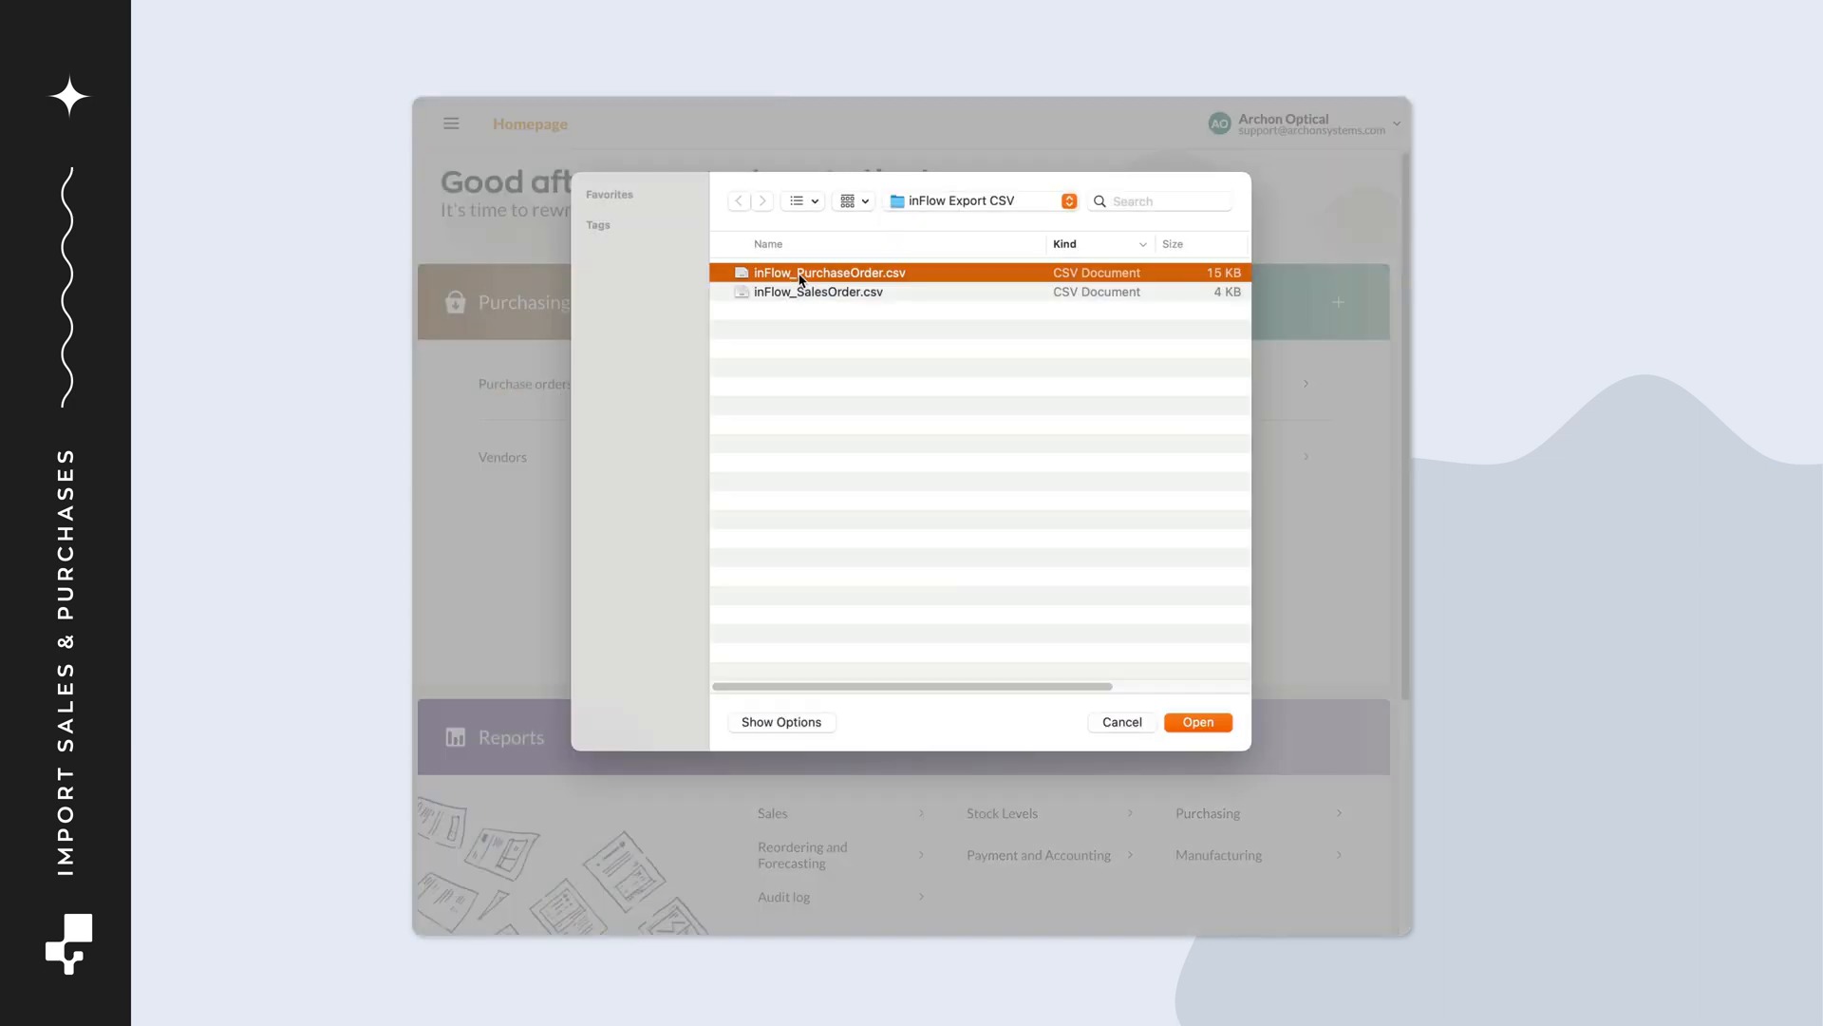
scroll(1125, 630, "down", 10)
scroll(1123, 630, "down", 5)
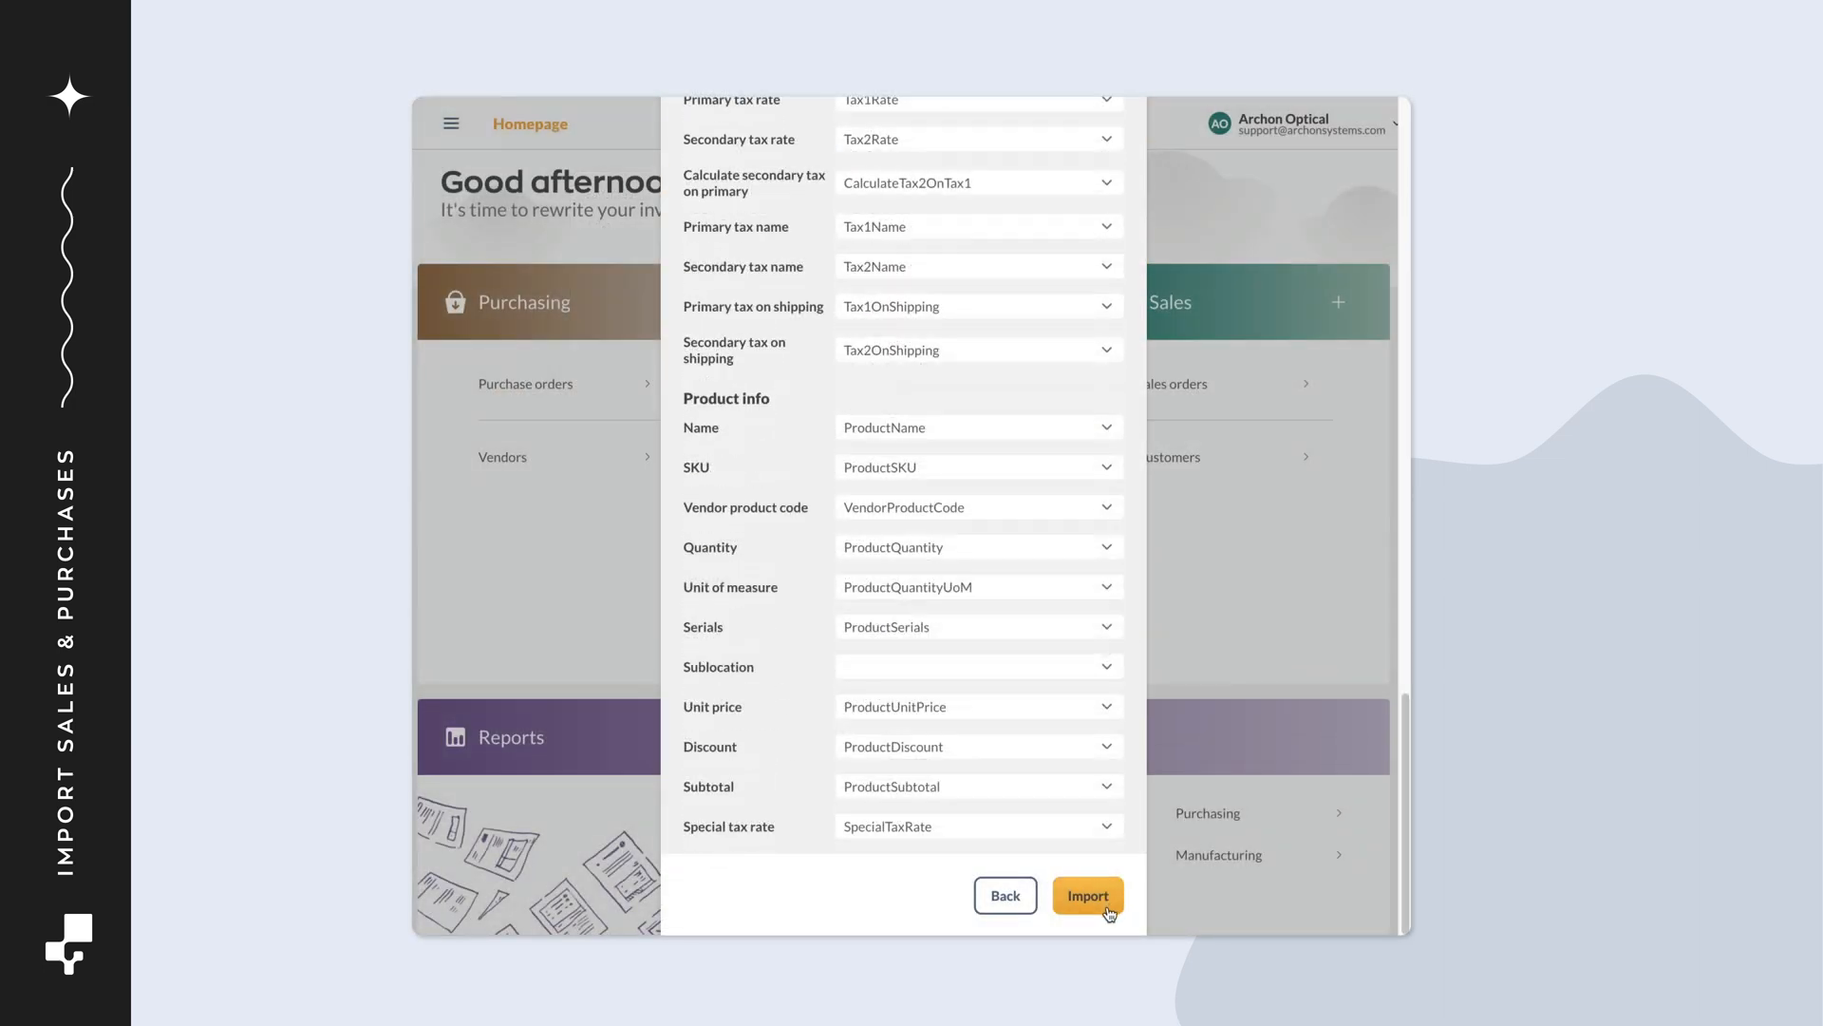
left_click(1089, 895)
left_click(1094, 575)
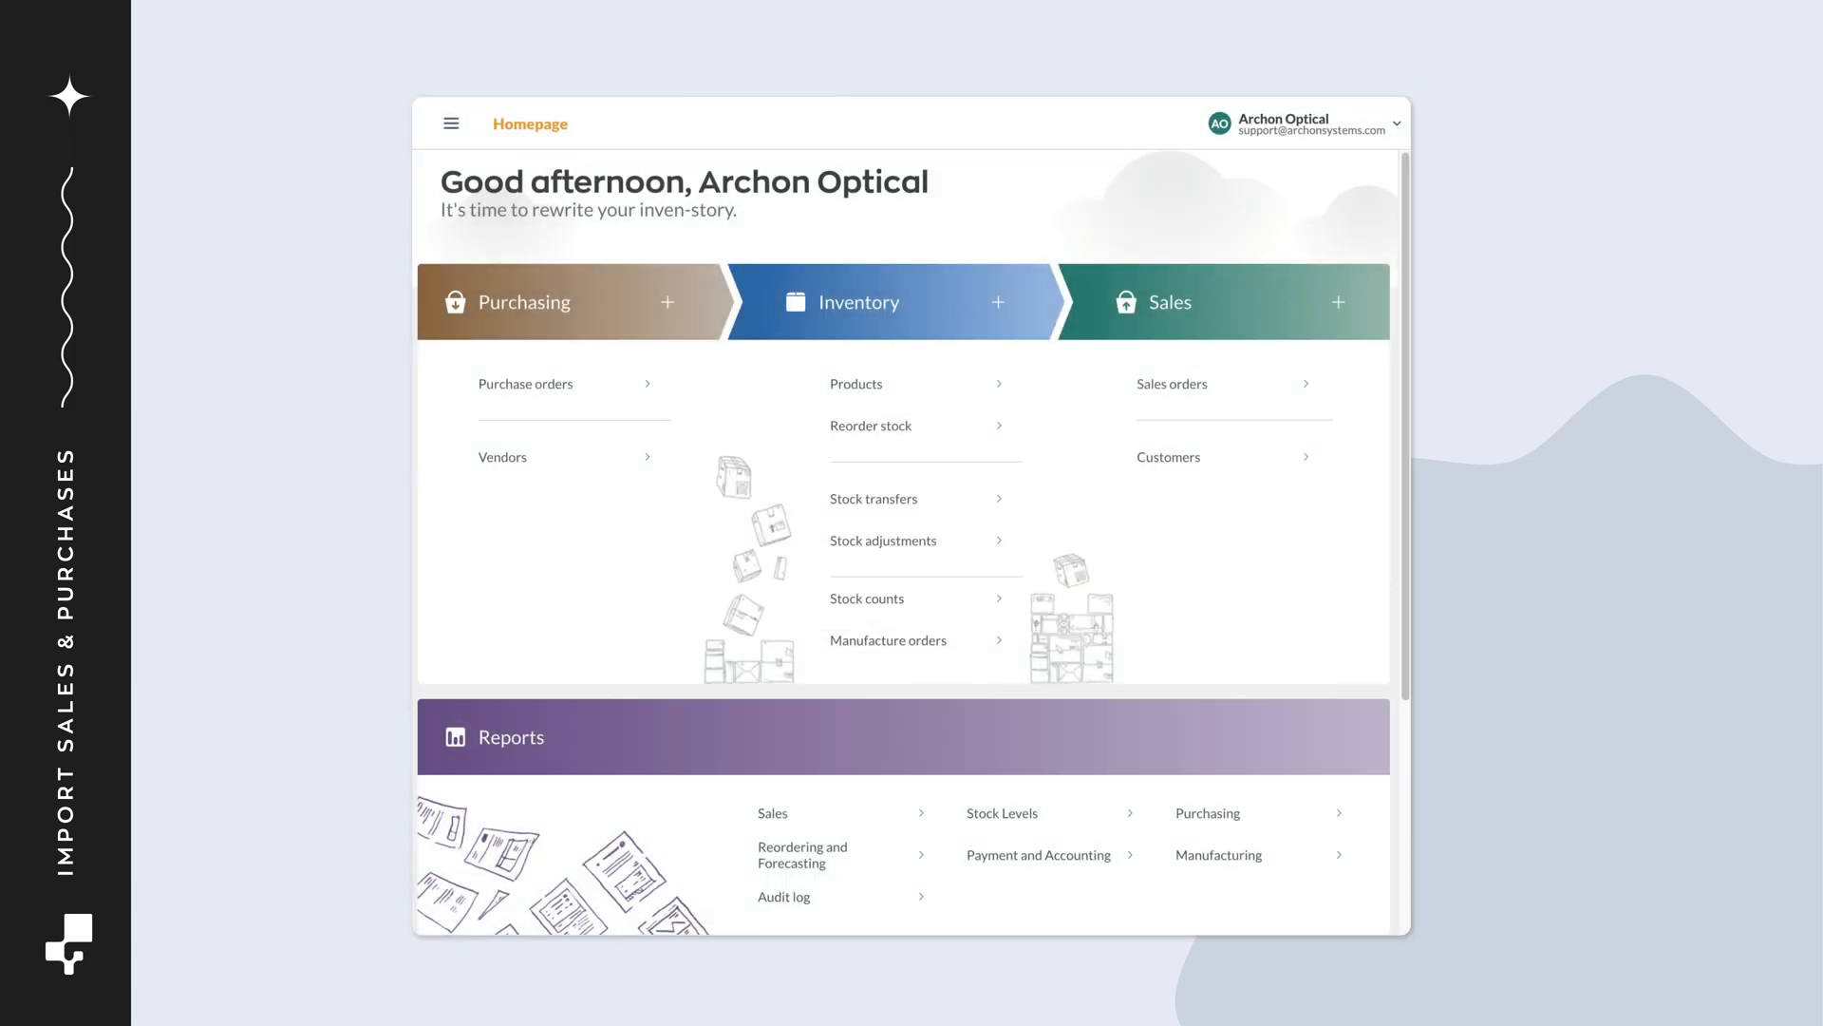